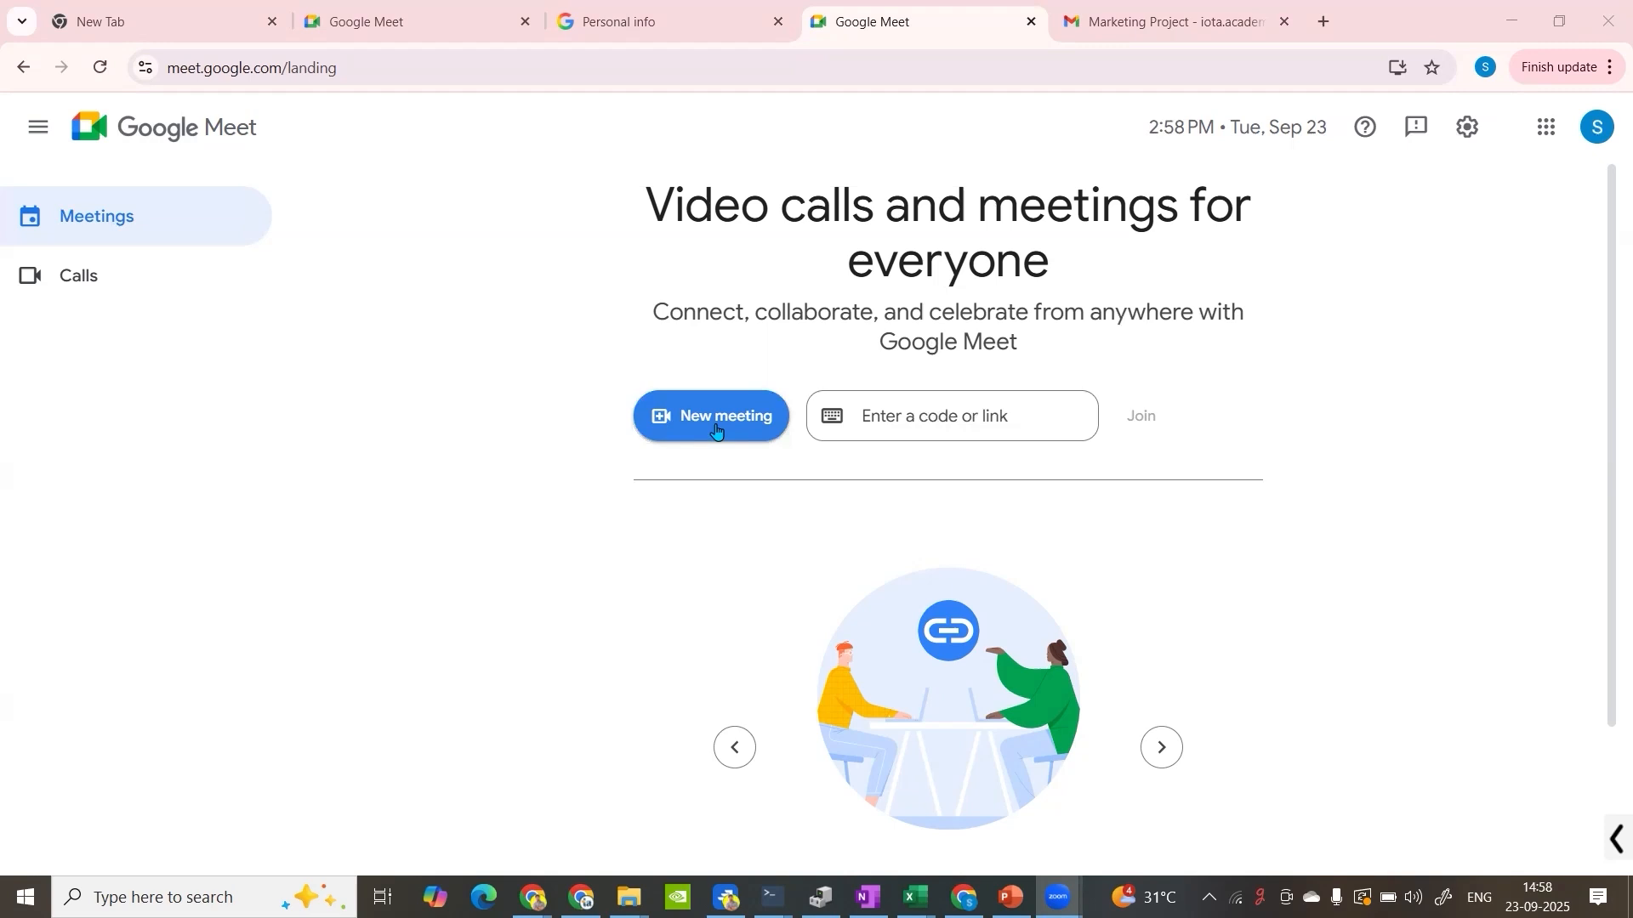
Step: Start scheduling a new meeting in Google Calendar, dismiss the welcome message, and cancel the page reload
click(716, 431)
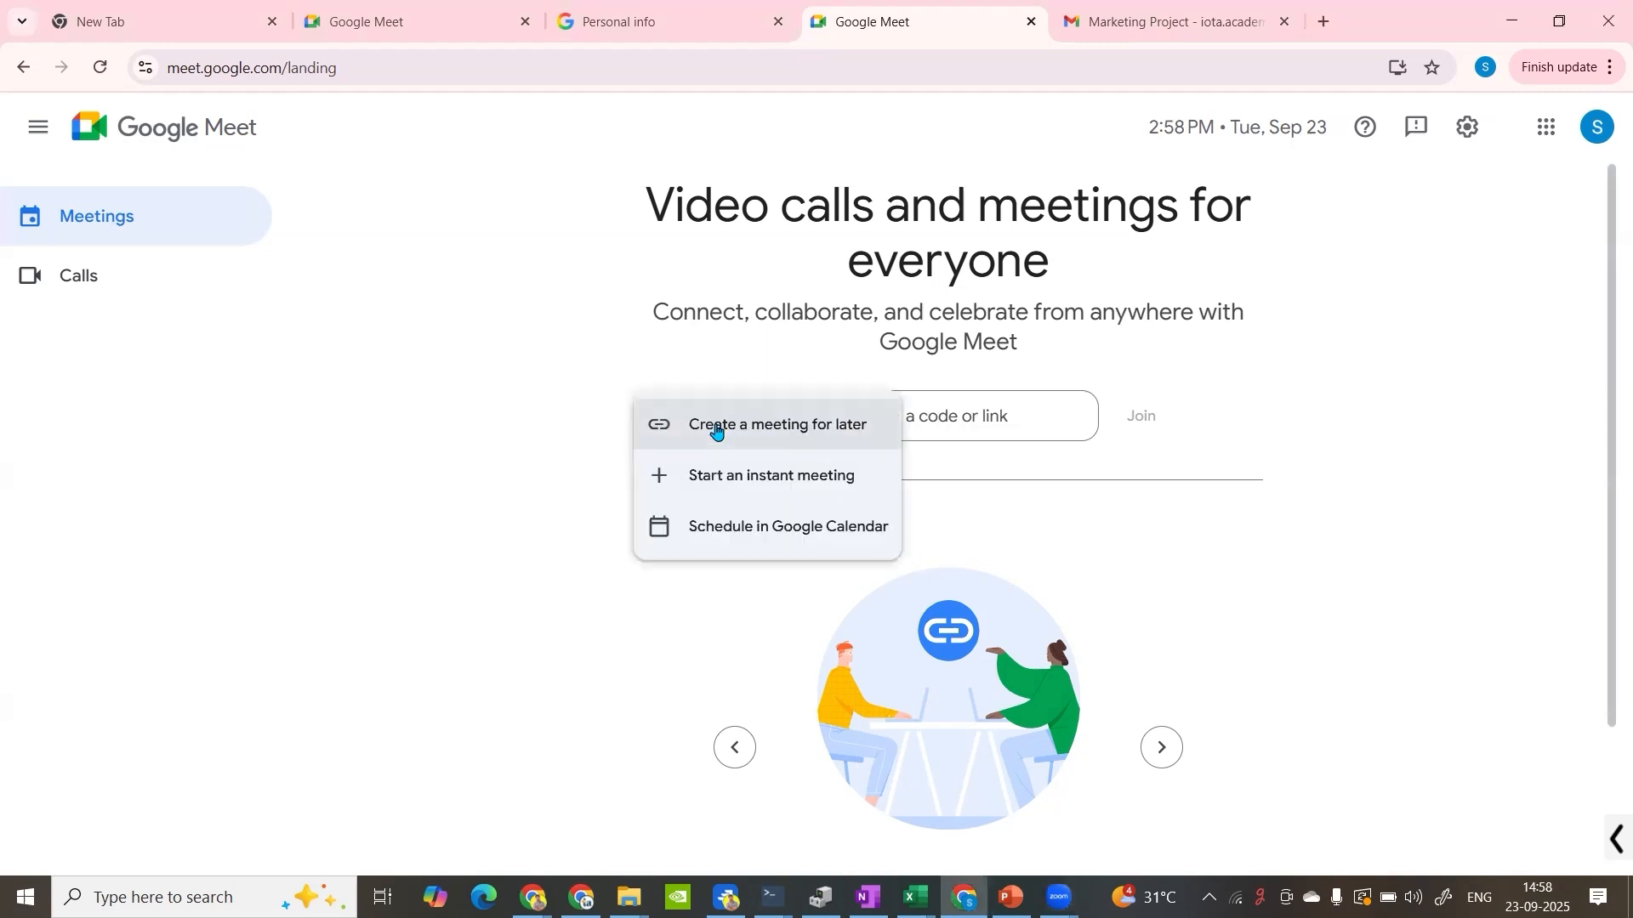
click(747, 529)
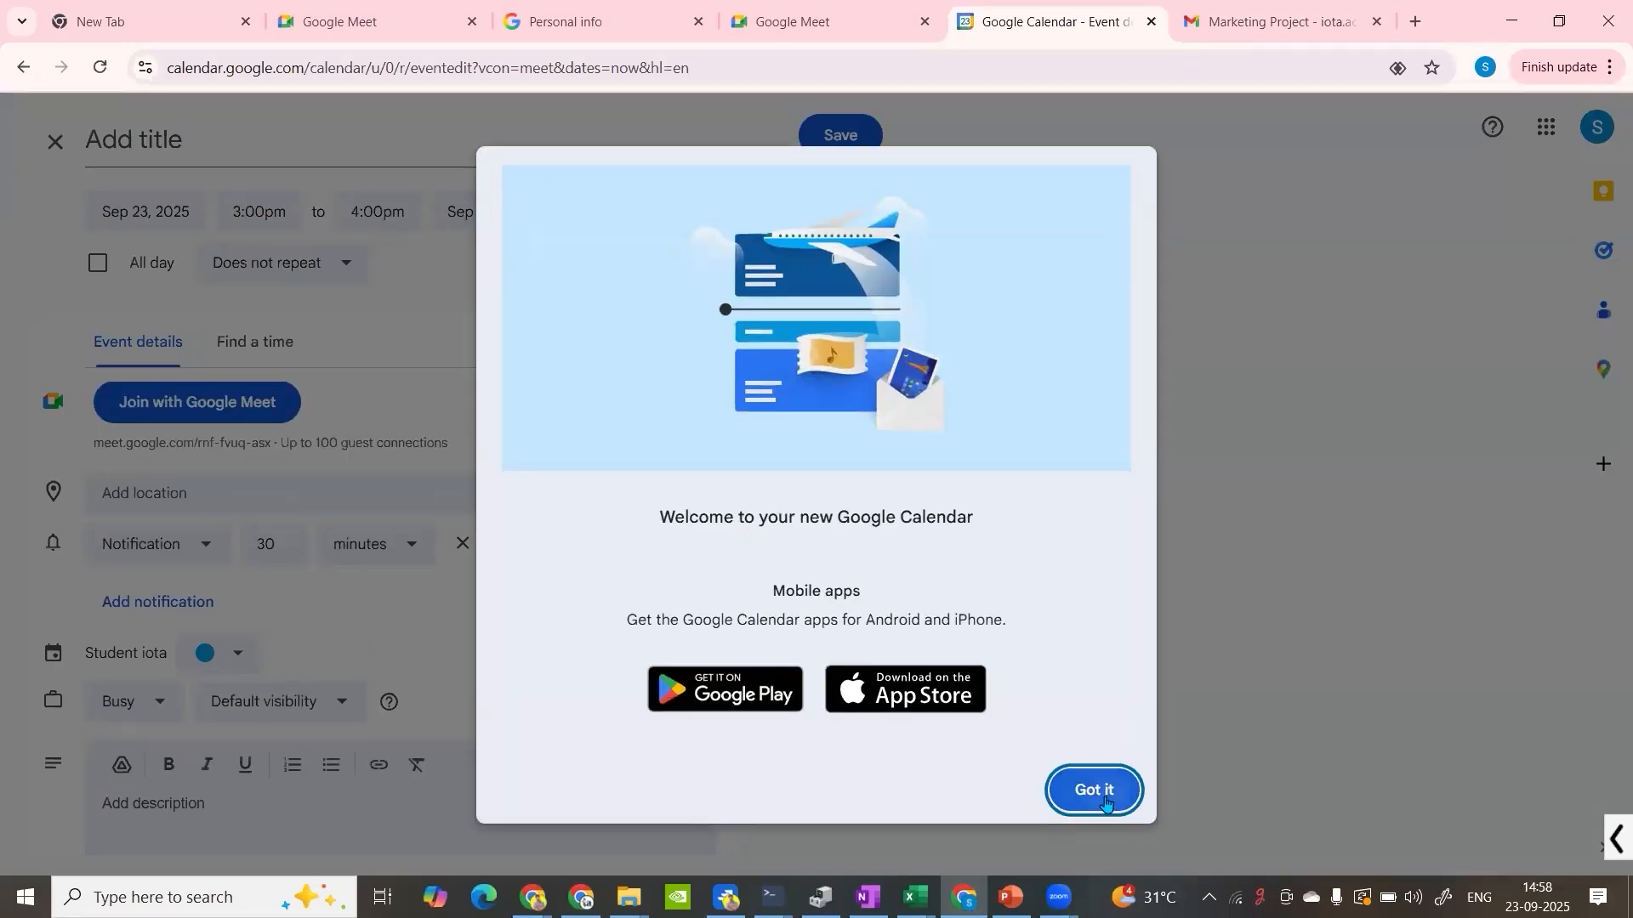
click(1097, 790)
key(F5)
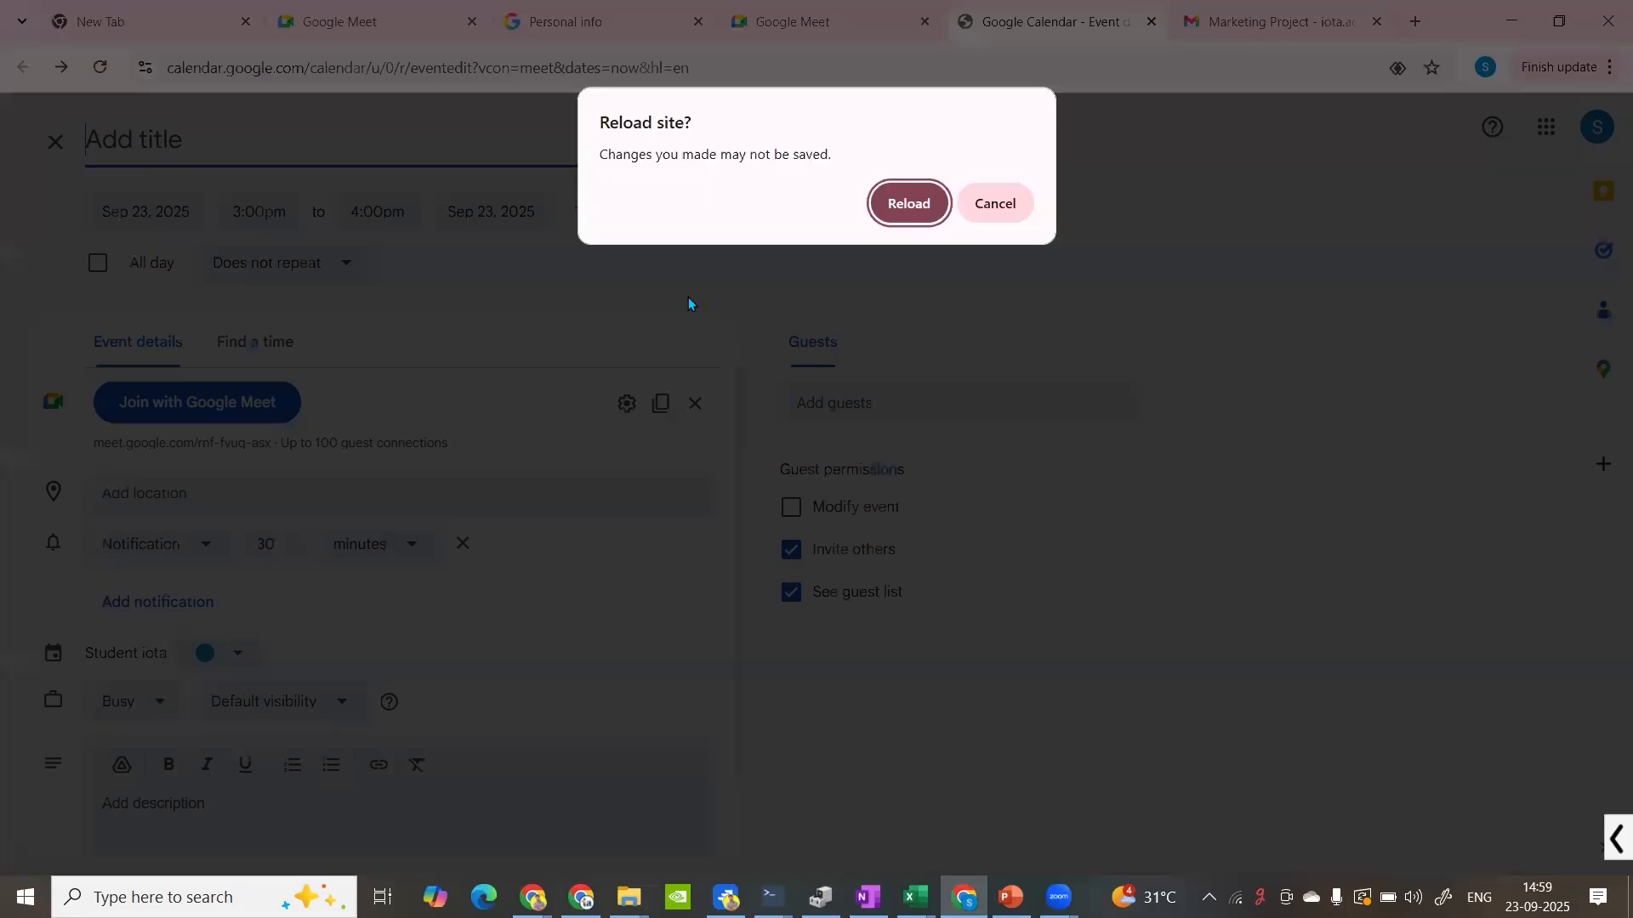
click(997, 204)
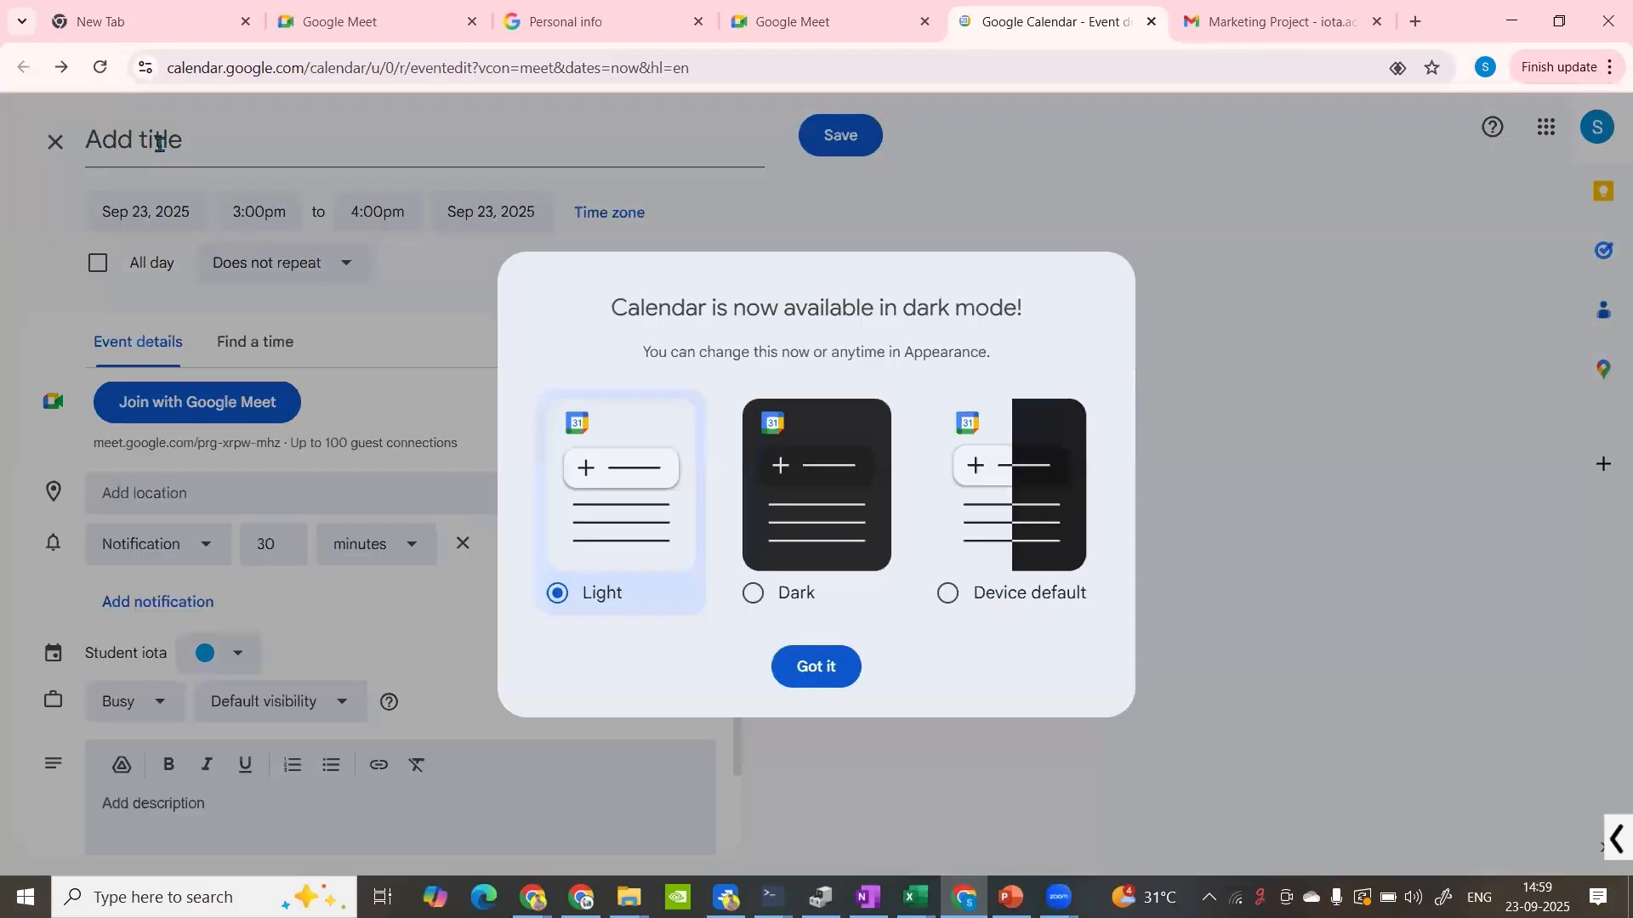
Step: Title the event "Project Discussion"
click(159, 143)
text(Meet)
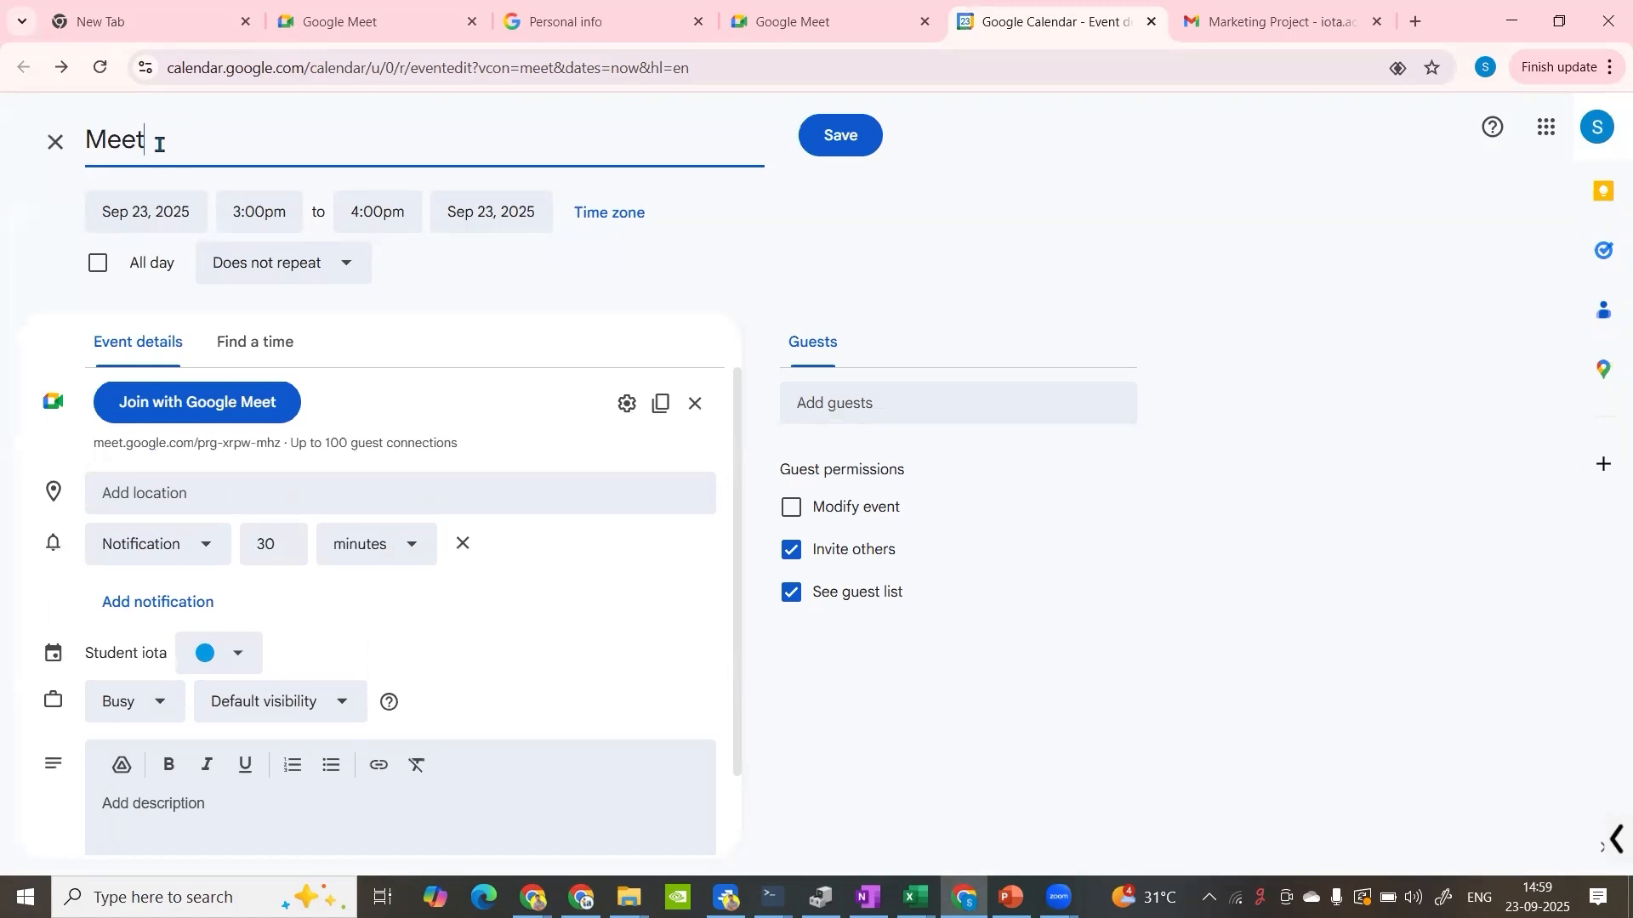
key(BackSpace)
key(BackSpace)
key(BackSpace)
key(BackSpace)
text(Project Discussion)
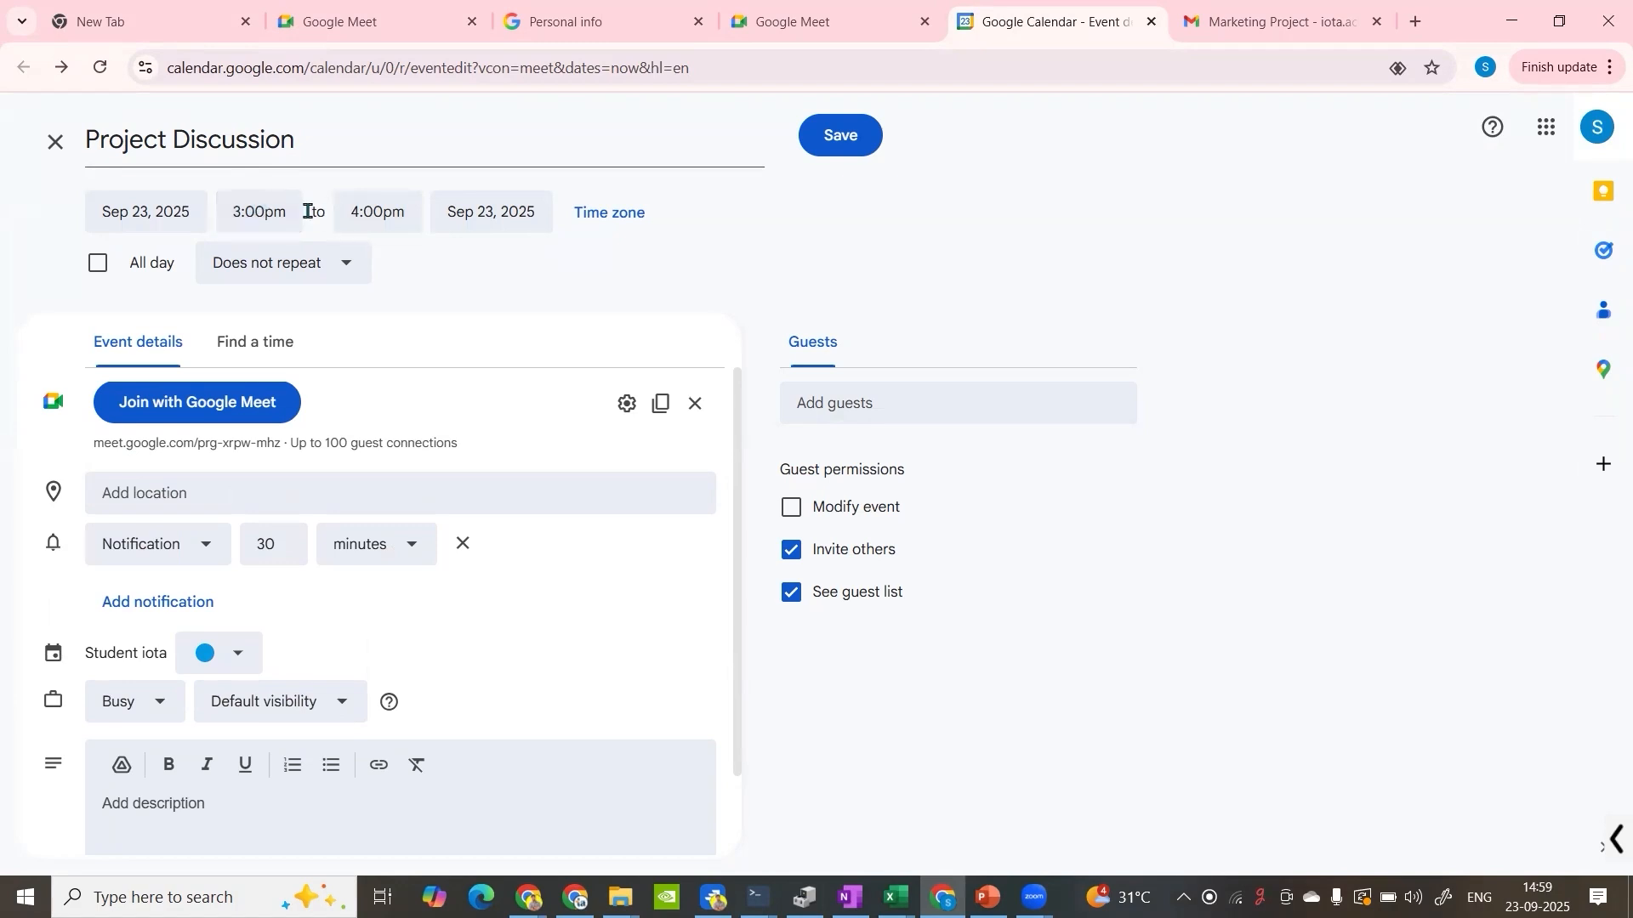
Step: Schedule the event for Sep 24, 2025 with a 3:00pm start, not as an all-day event
click(162, 220)
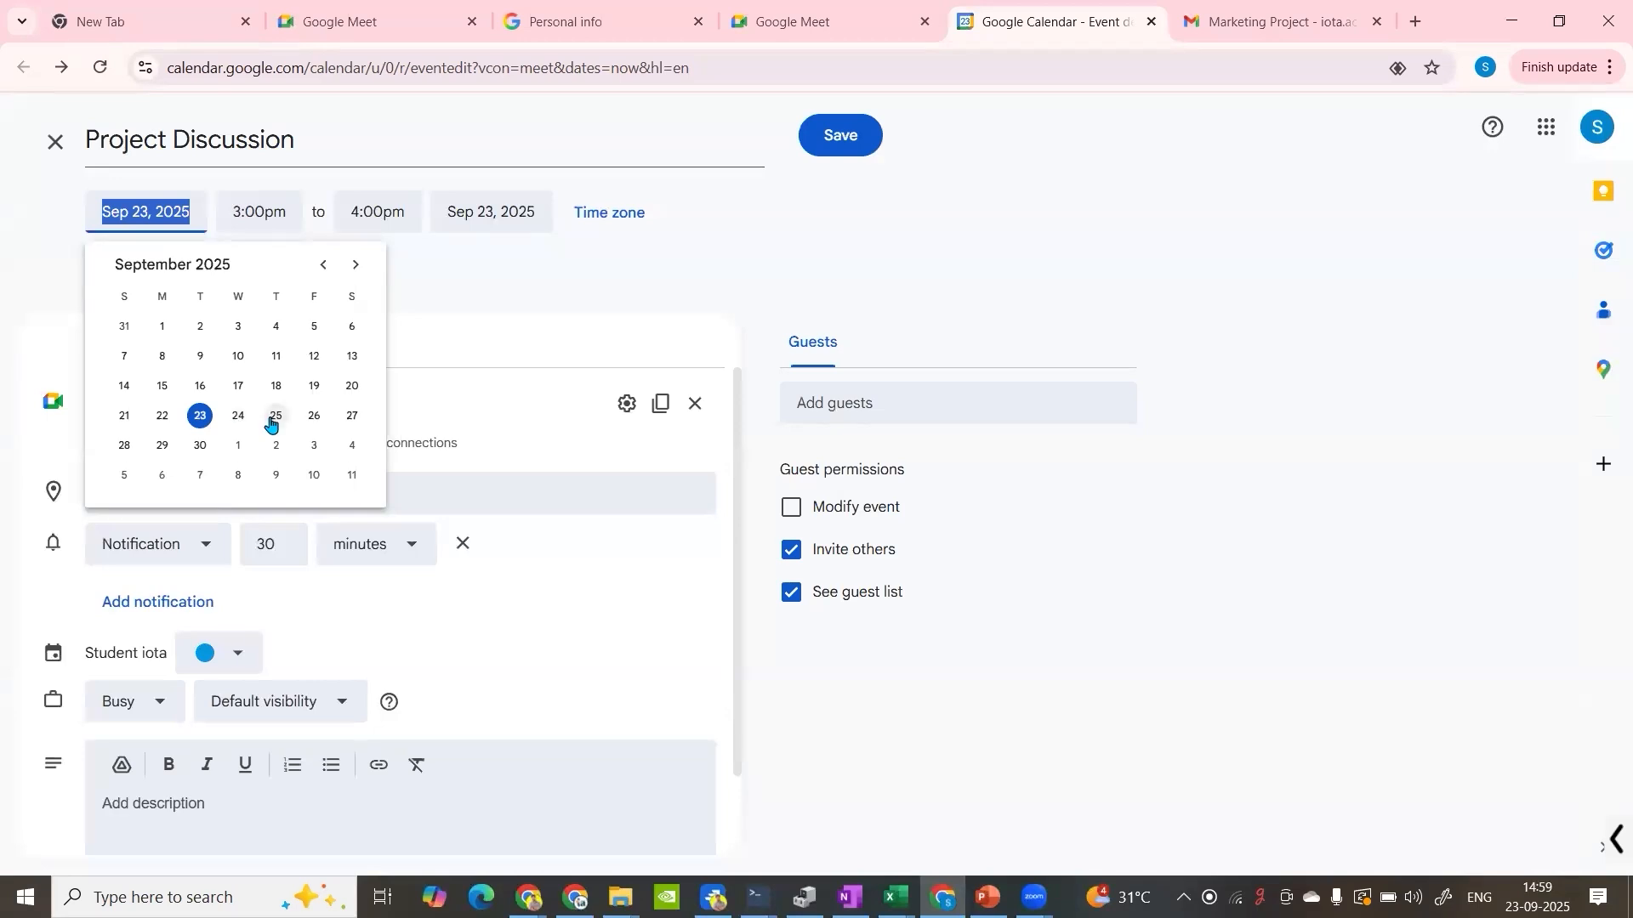
click(239, 418)
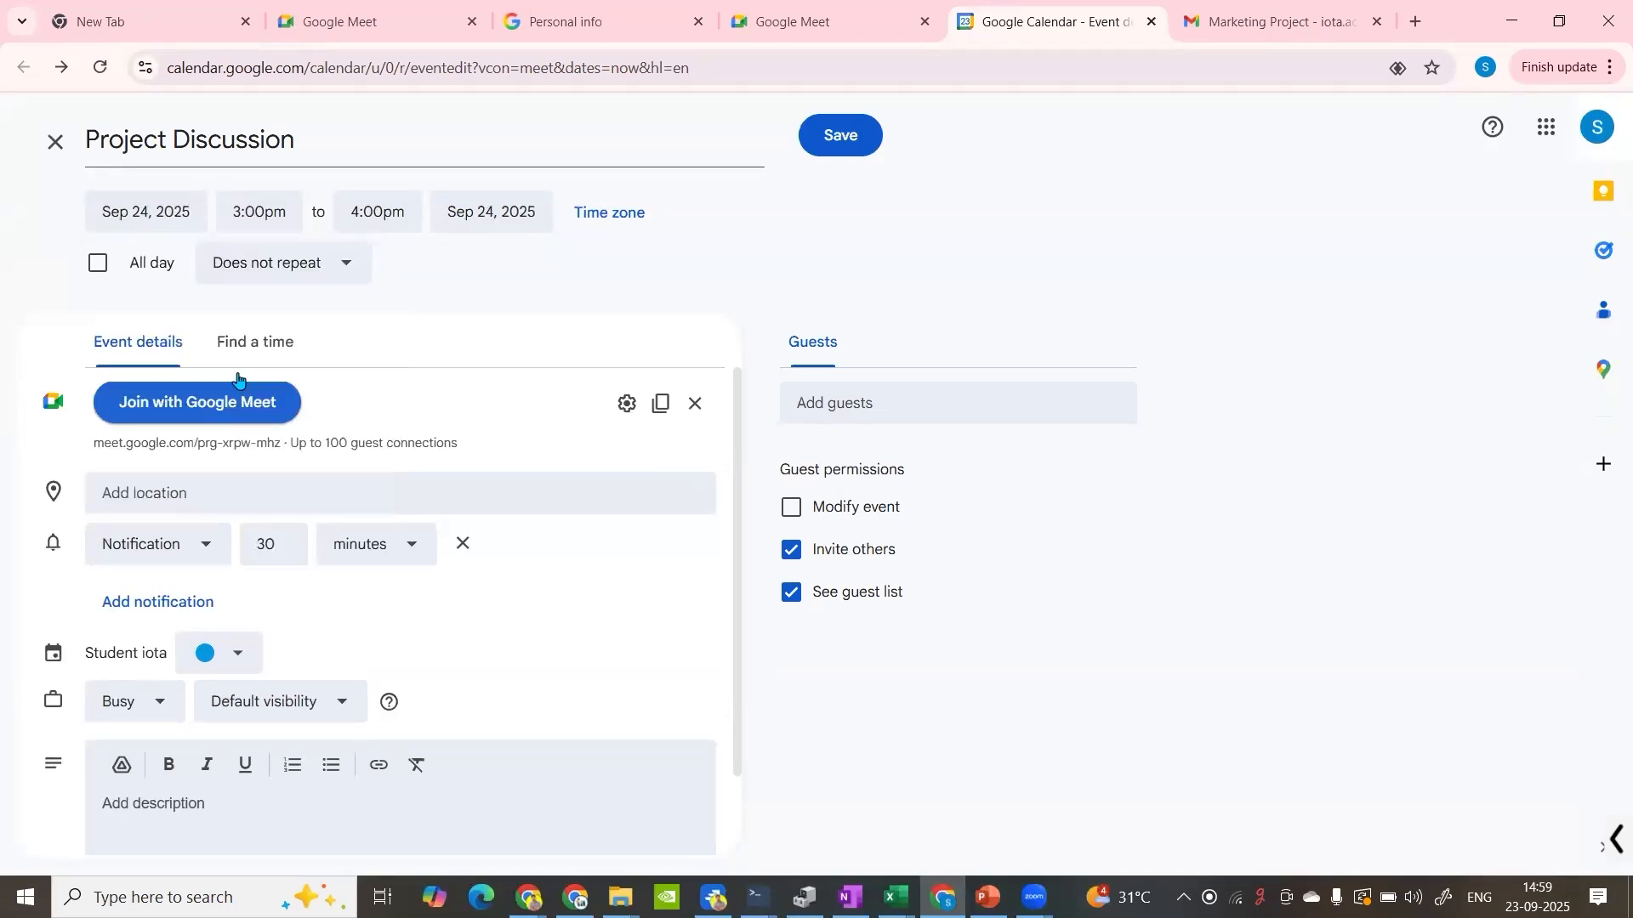
click(255, 213)
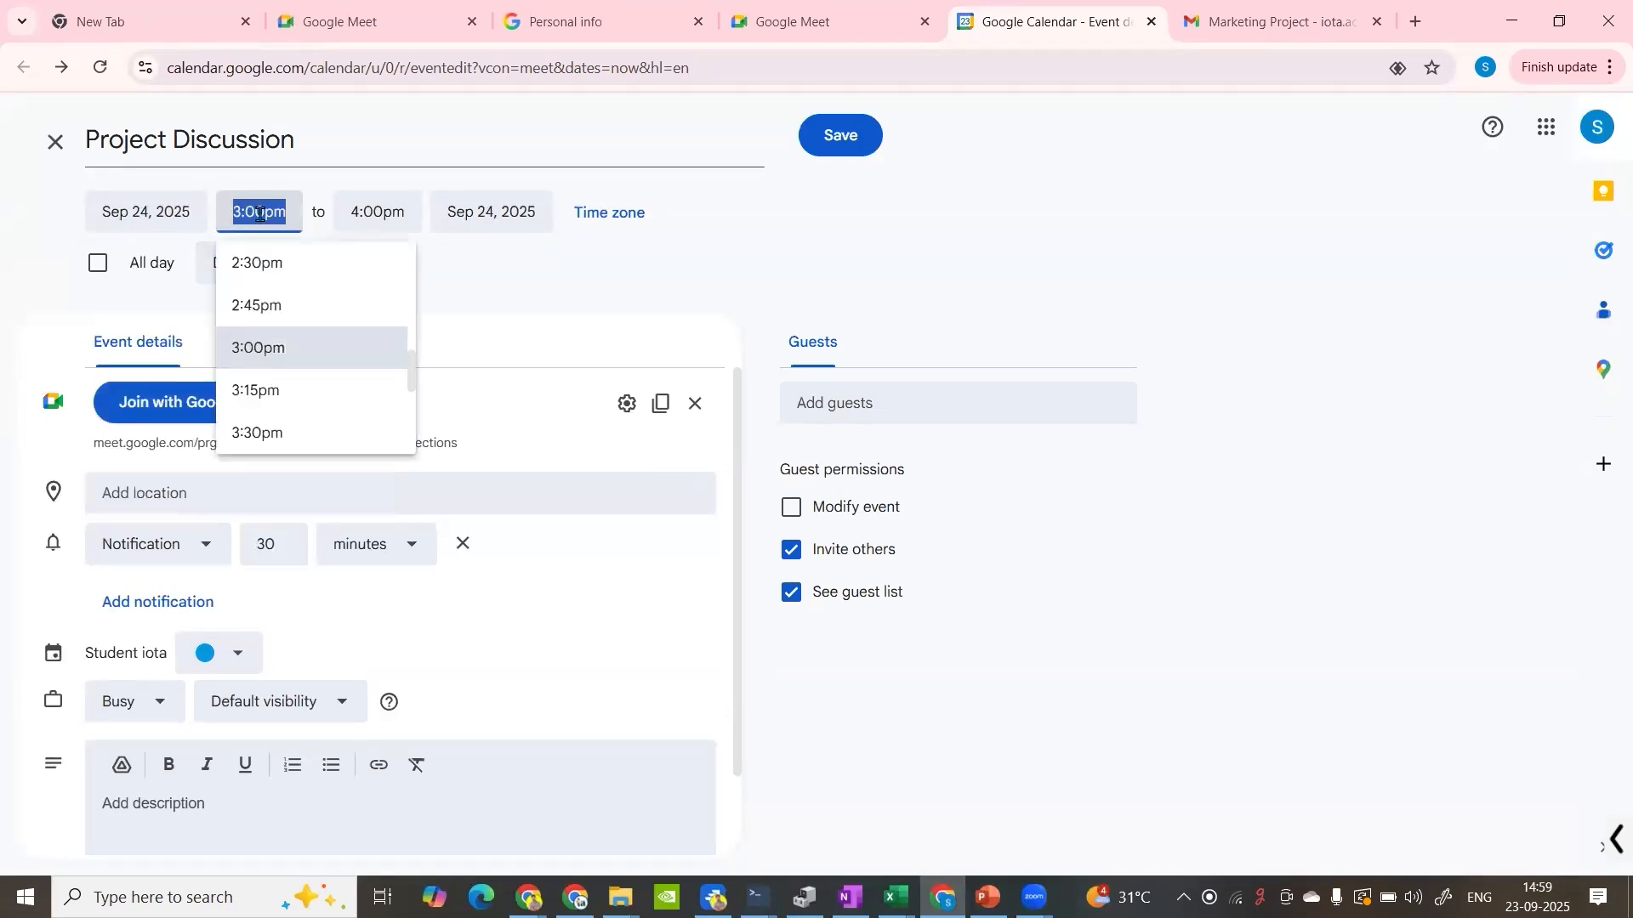
click(275, 345)
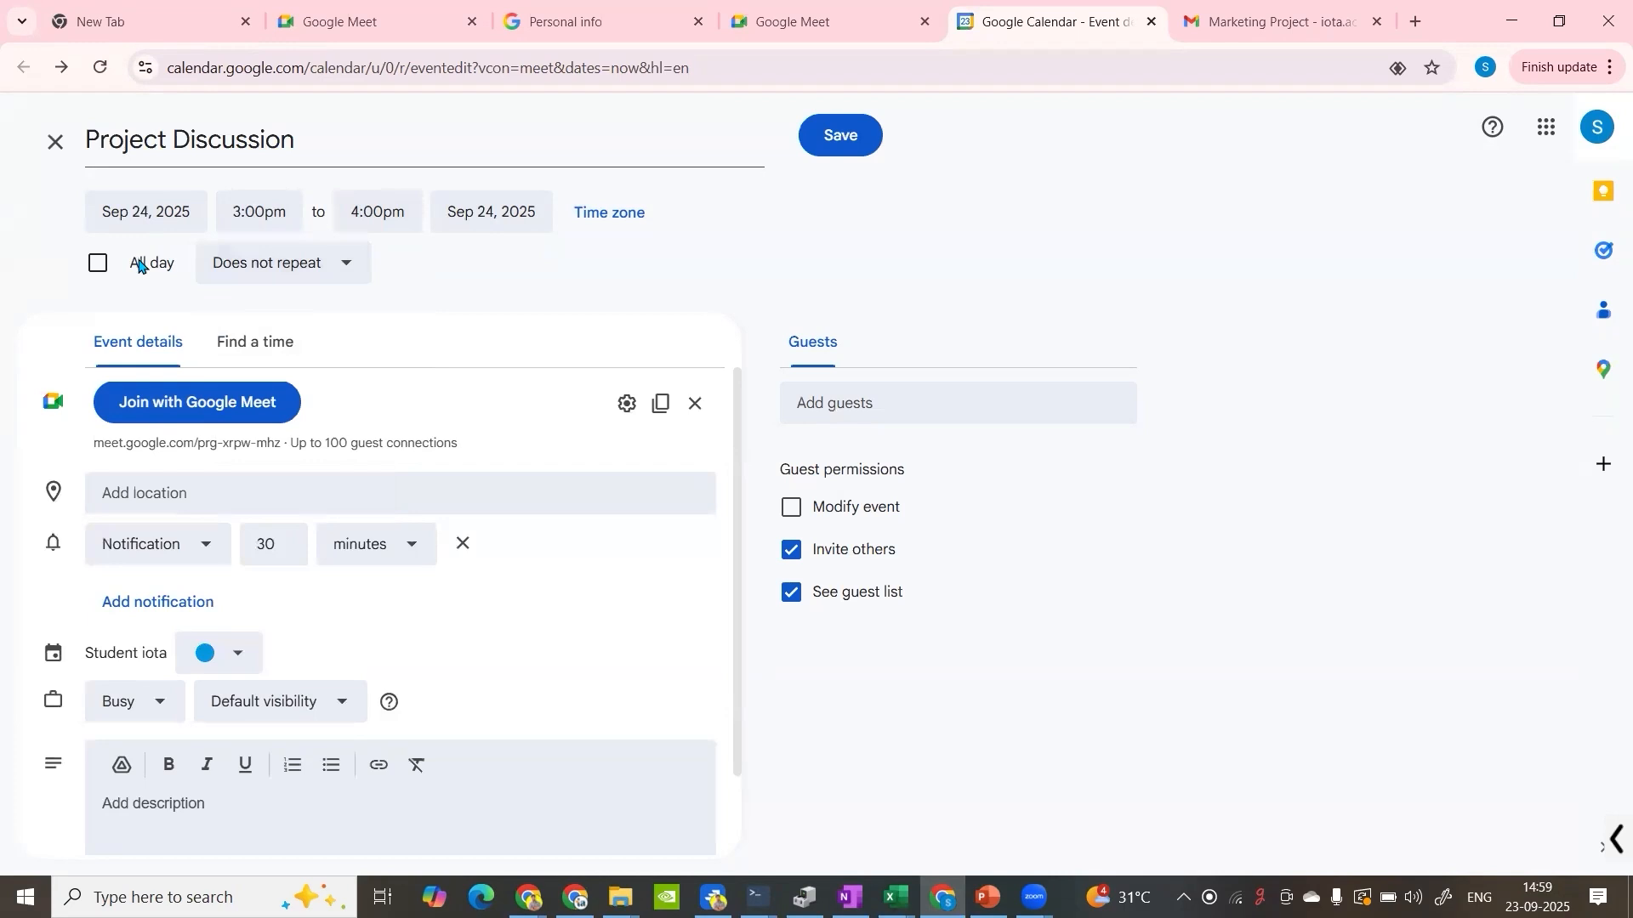
click(96, 264)
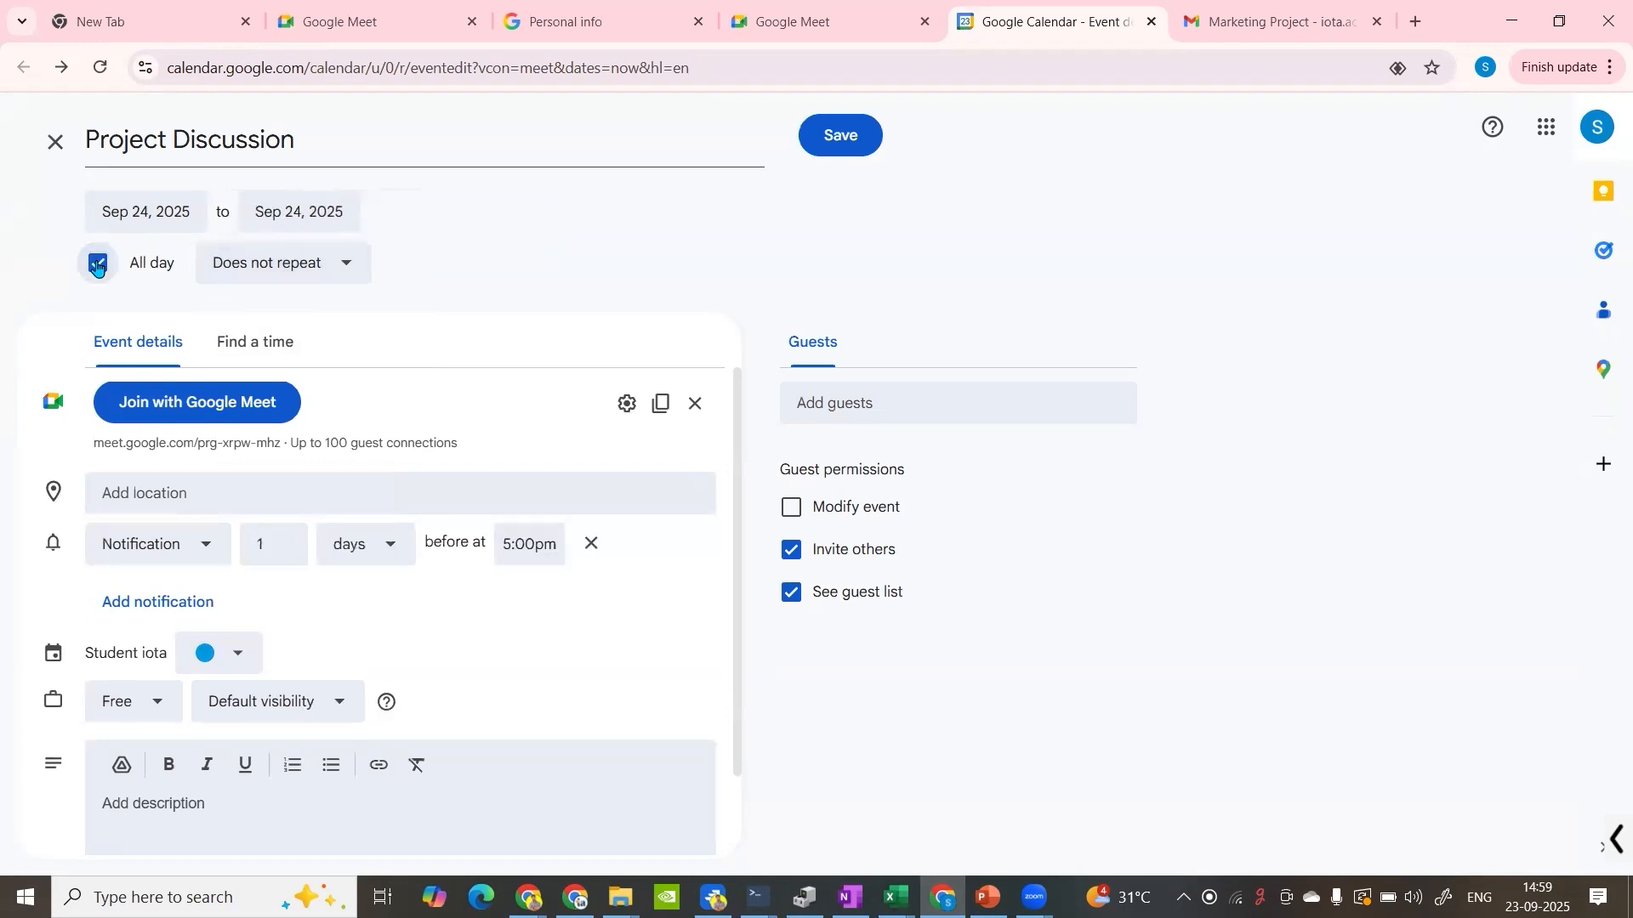
click(99, 267)
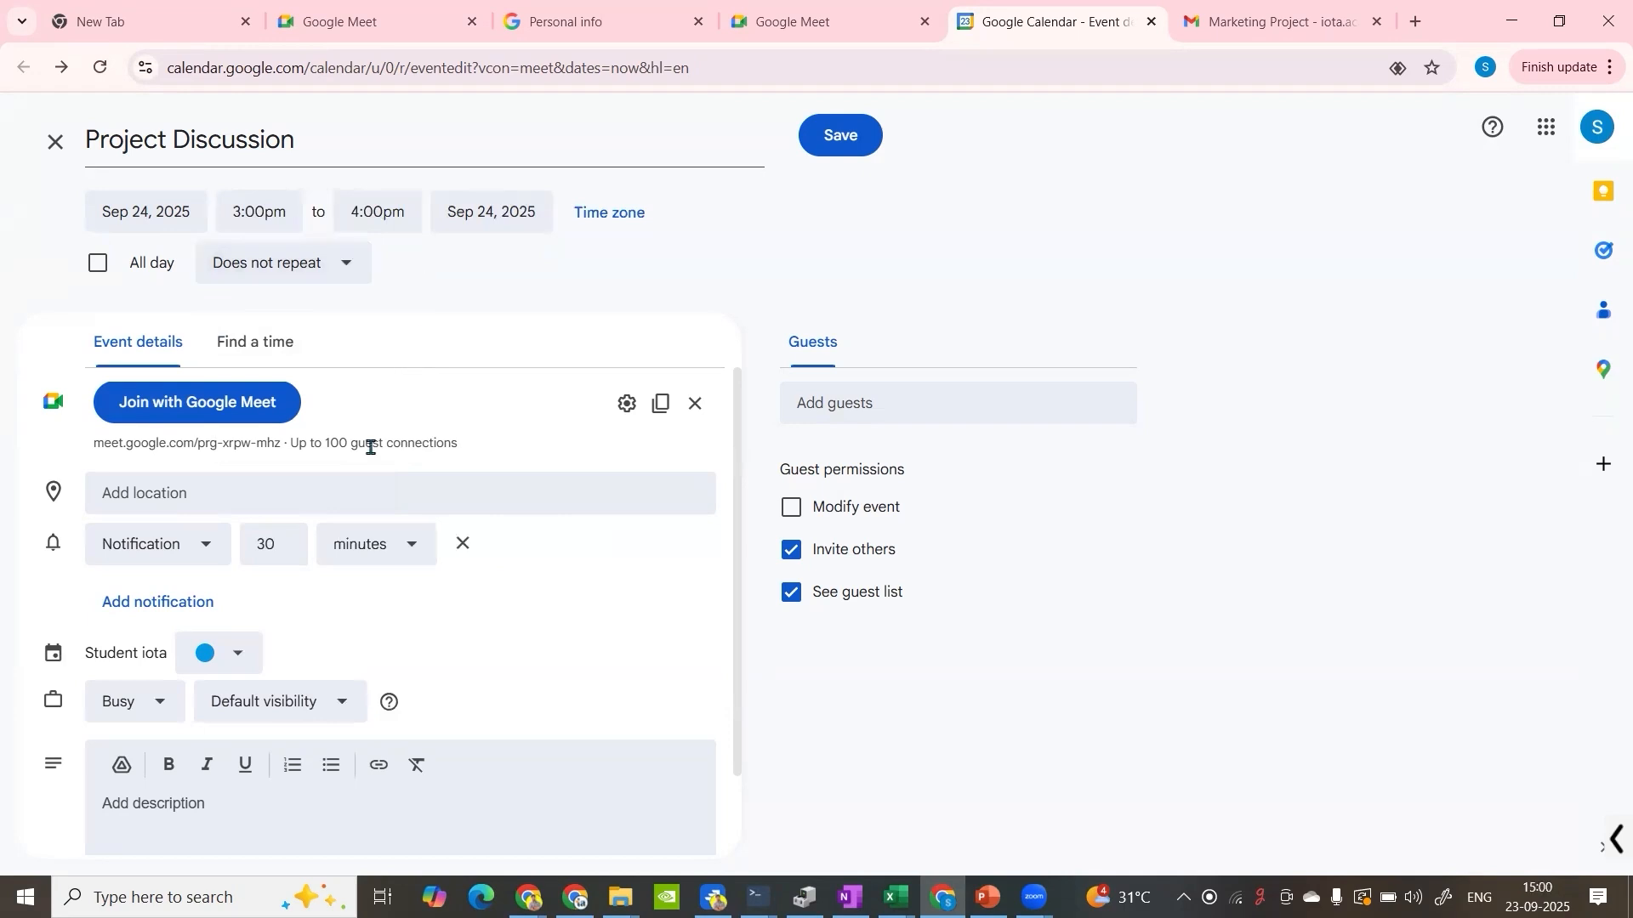
Step: Enter "Staff Room" as the event location without choosing a suggested place
scroll(368, 425, down, 1)
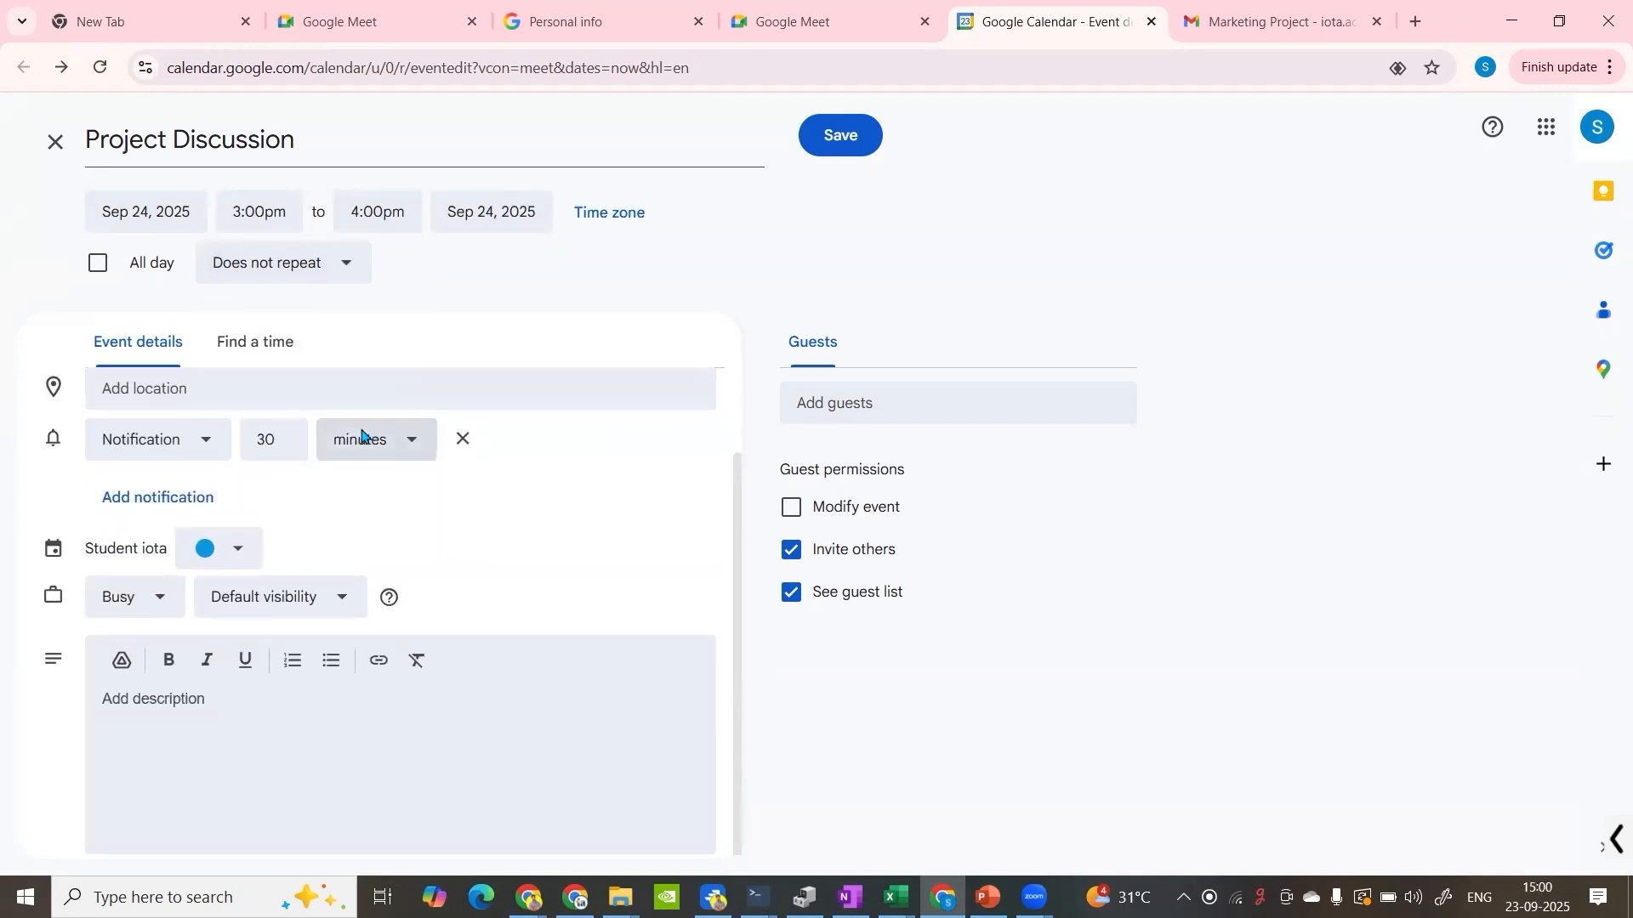
scroll(365, 434, up, 1)
click(198, 488)
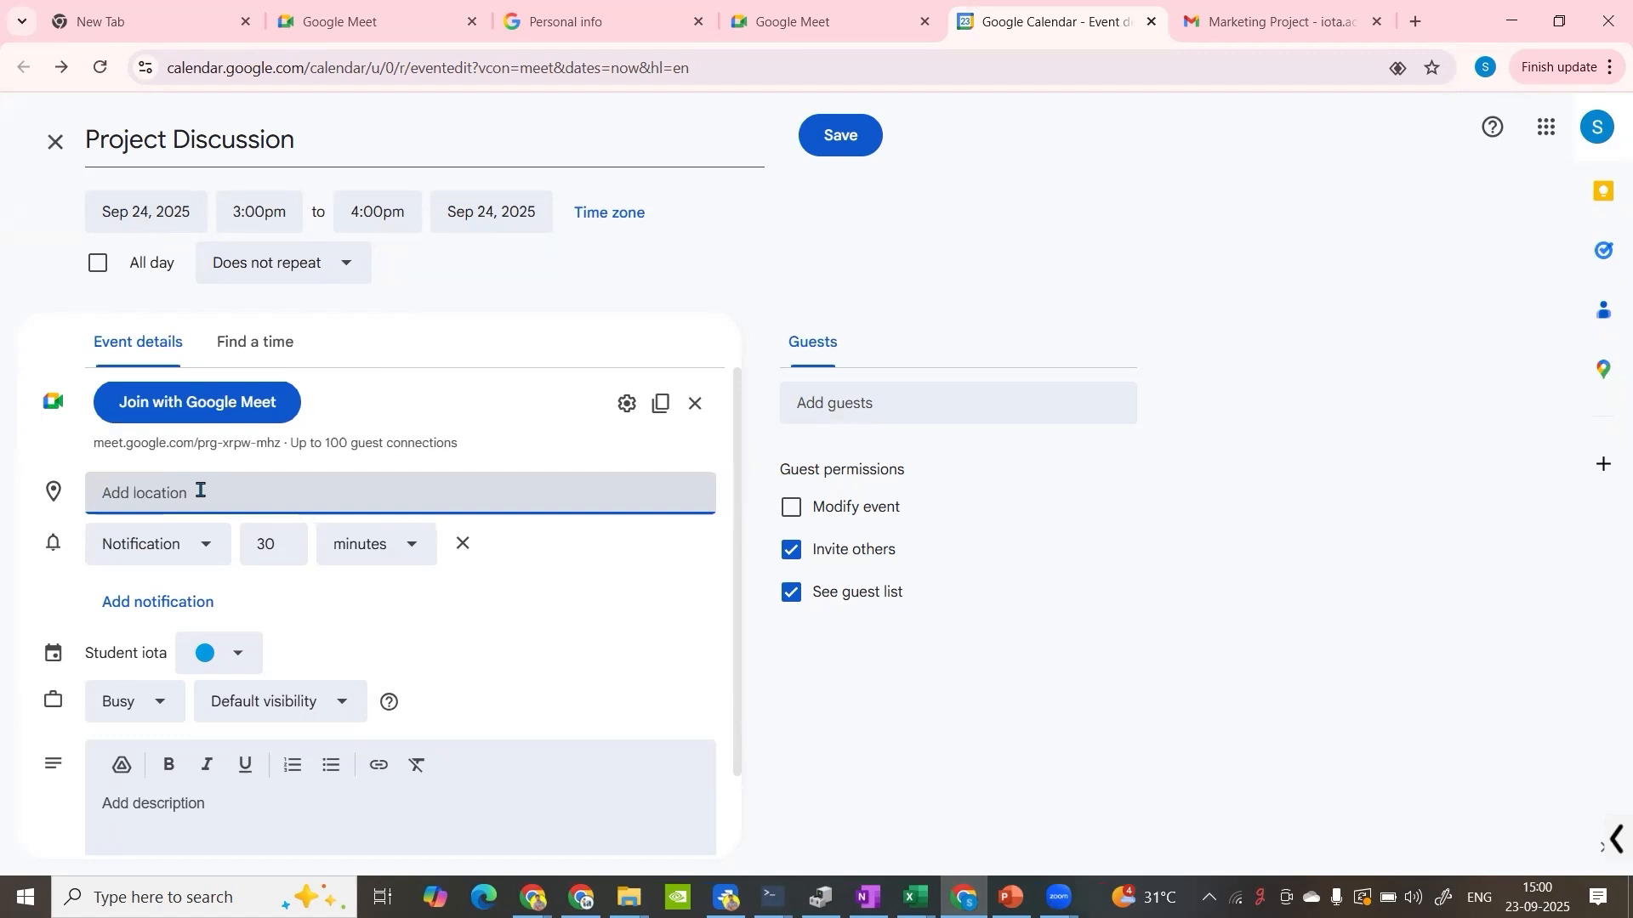
text(Staff Room)
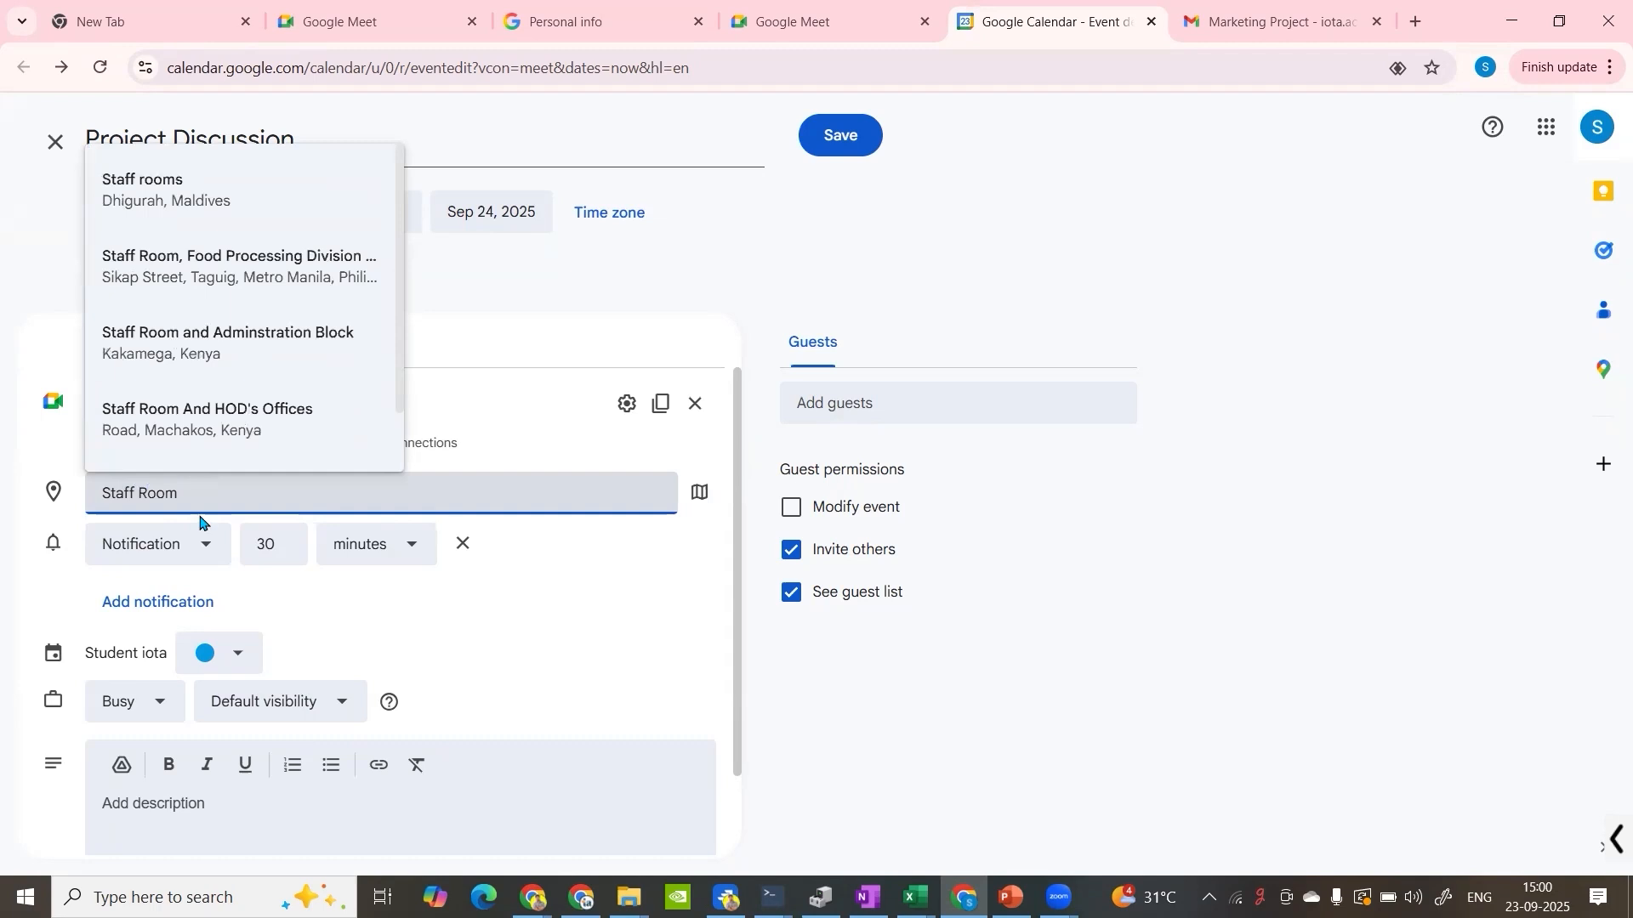
click(518, 592)
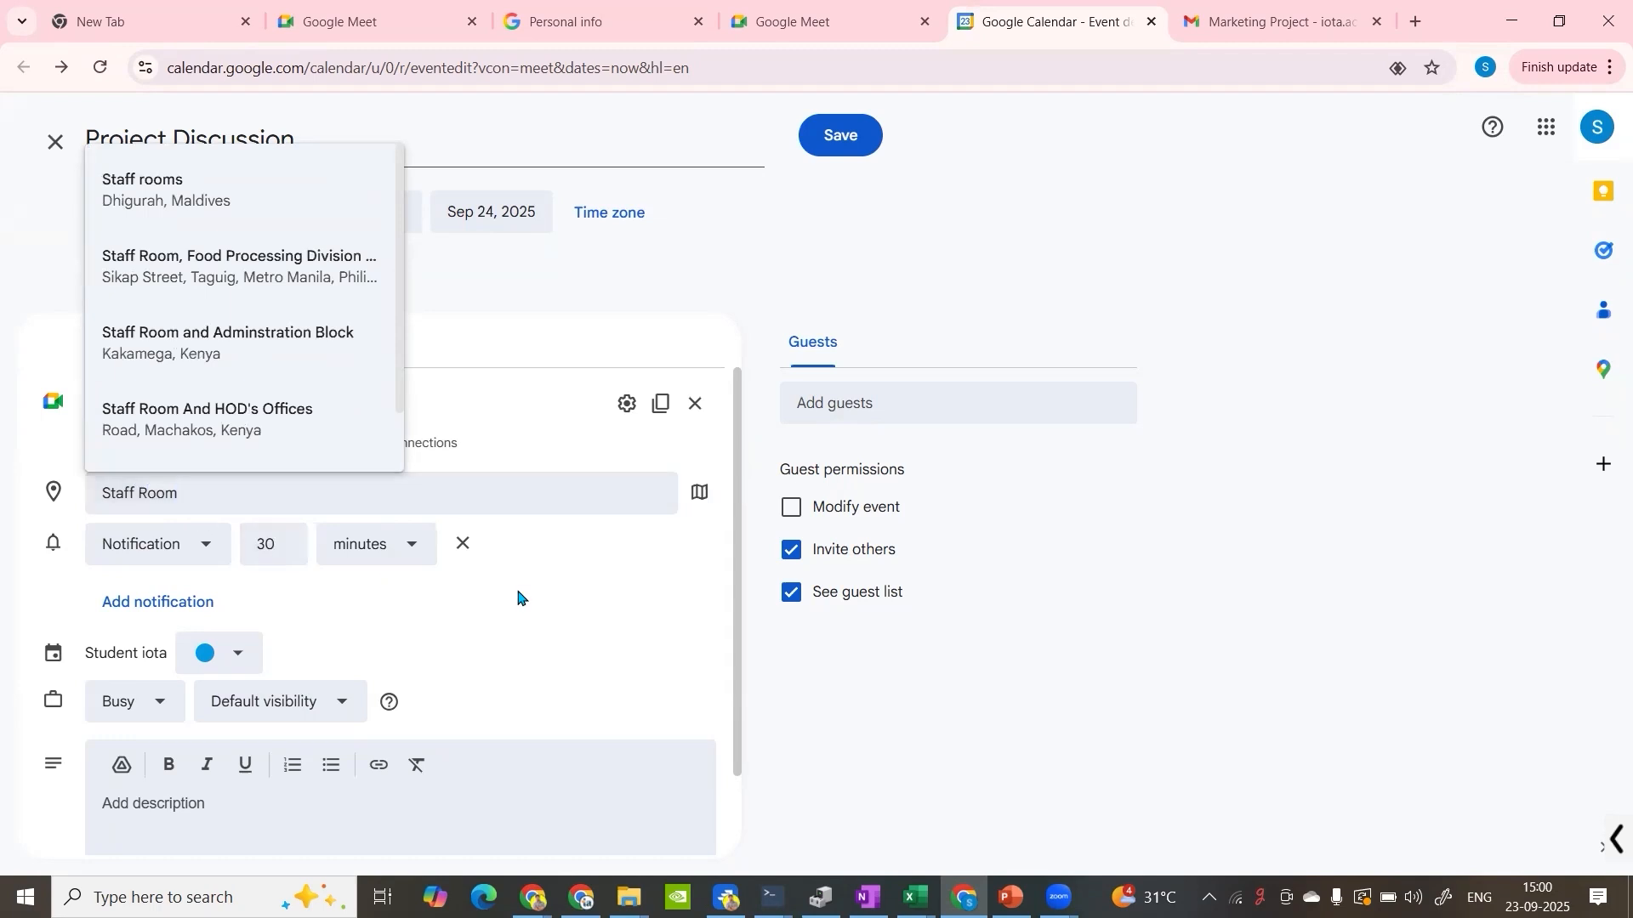
click(179, 544)
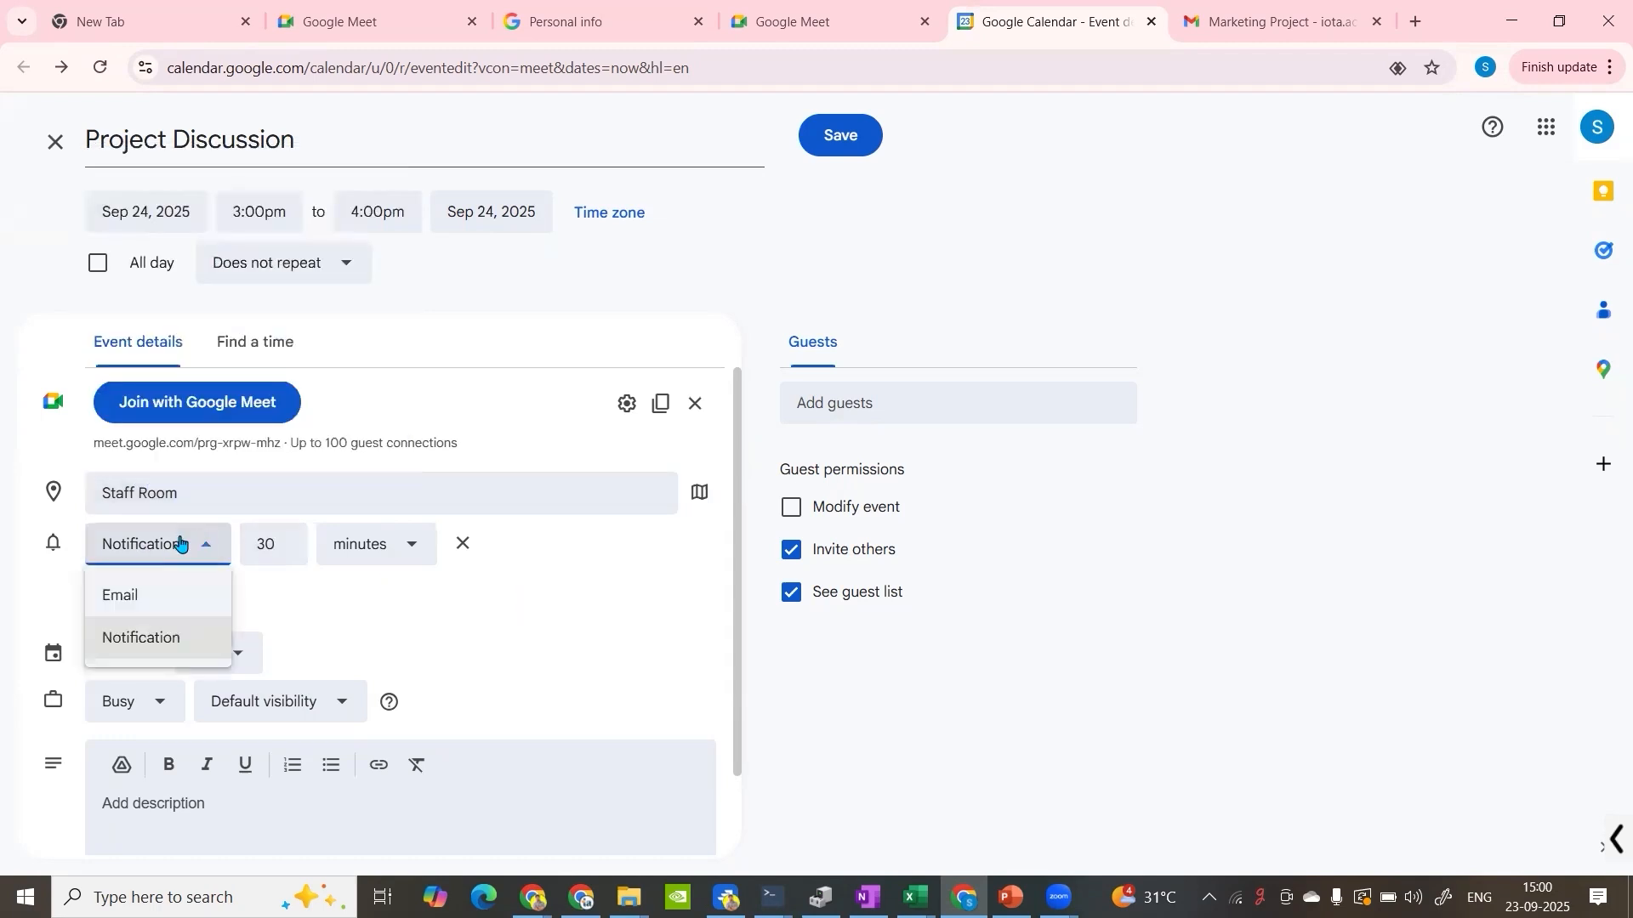
click(357, 609)
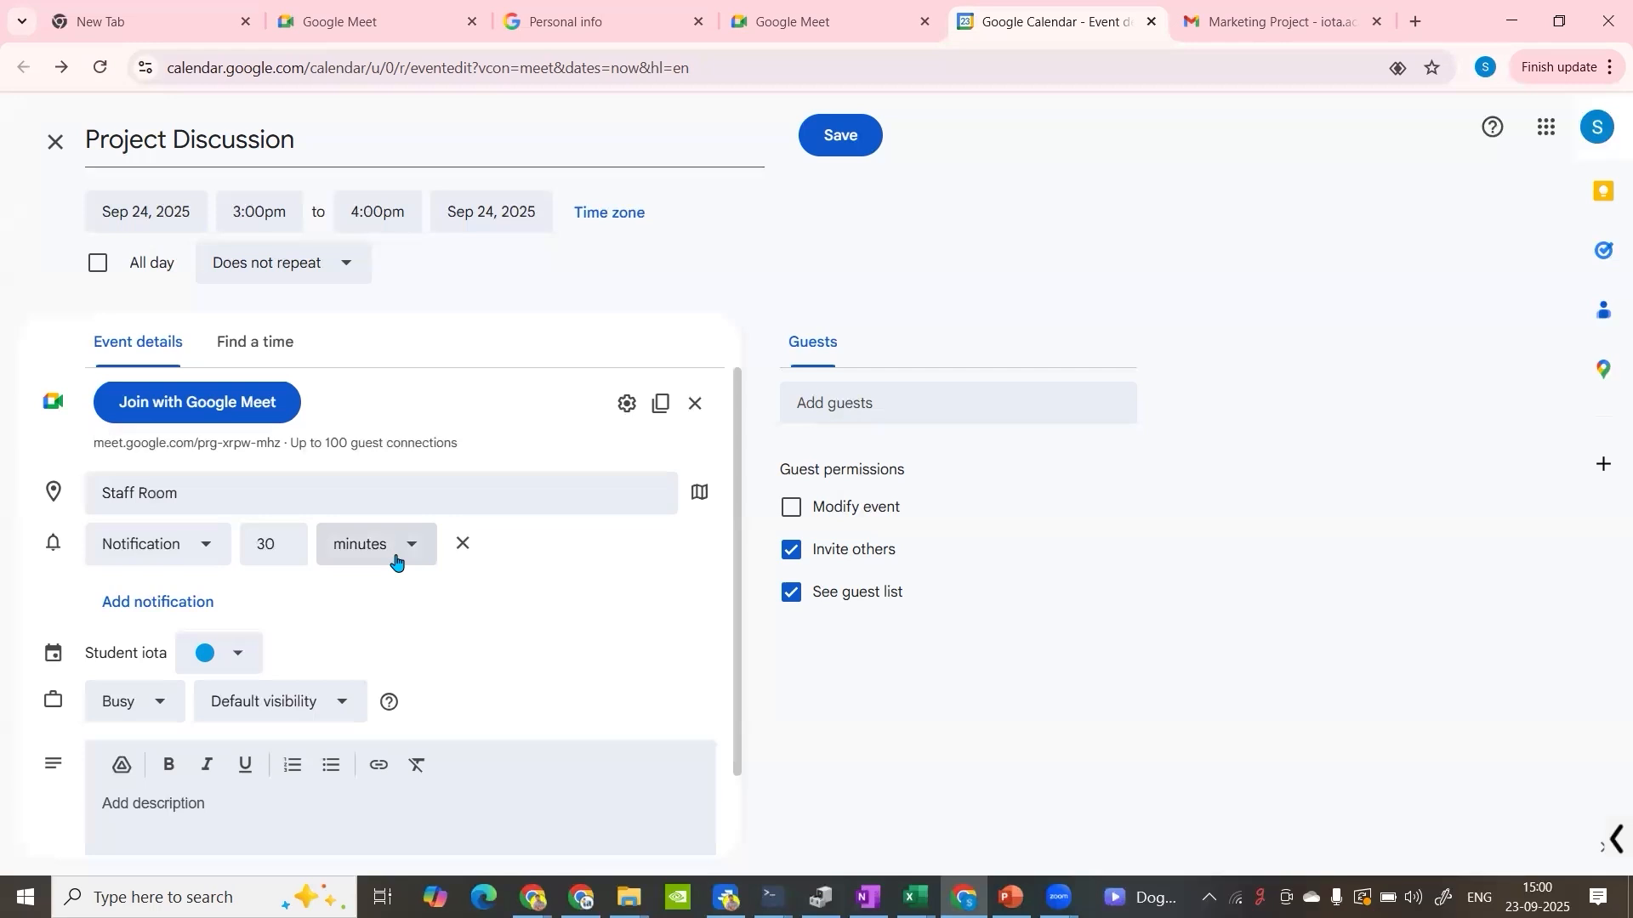
scroll(390, 587, down, 2)
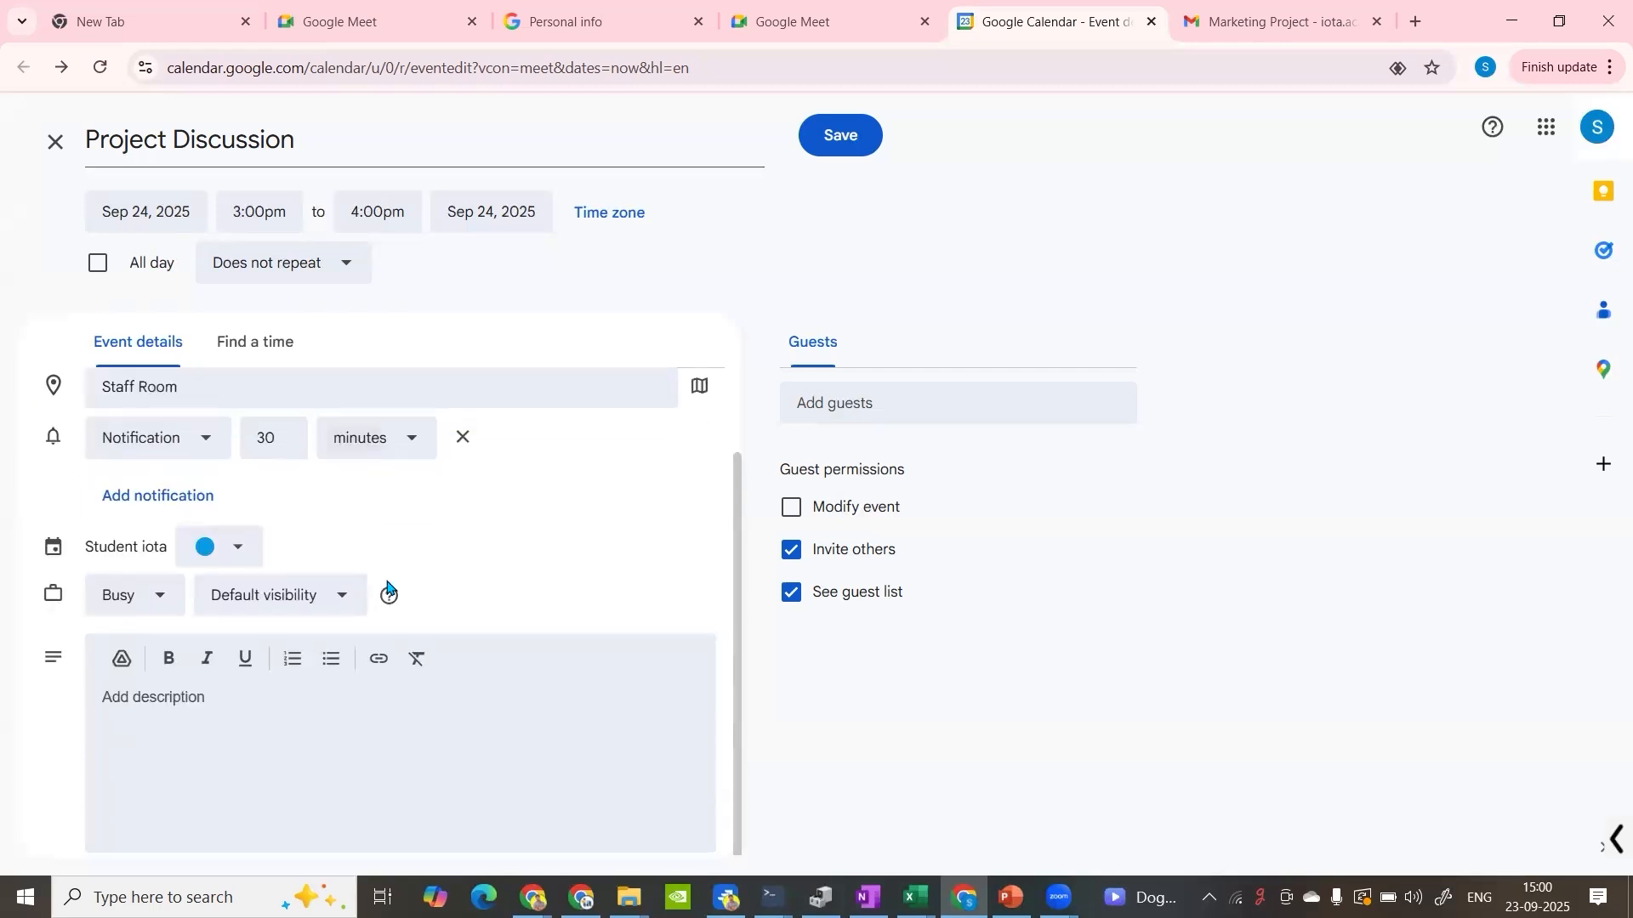
click(237, 547)
click(154, 543)
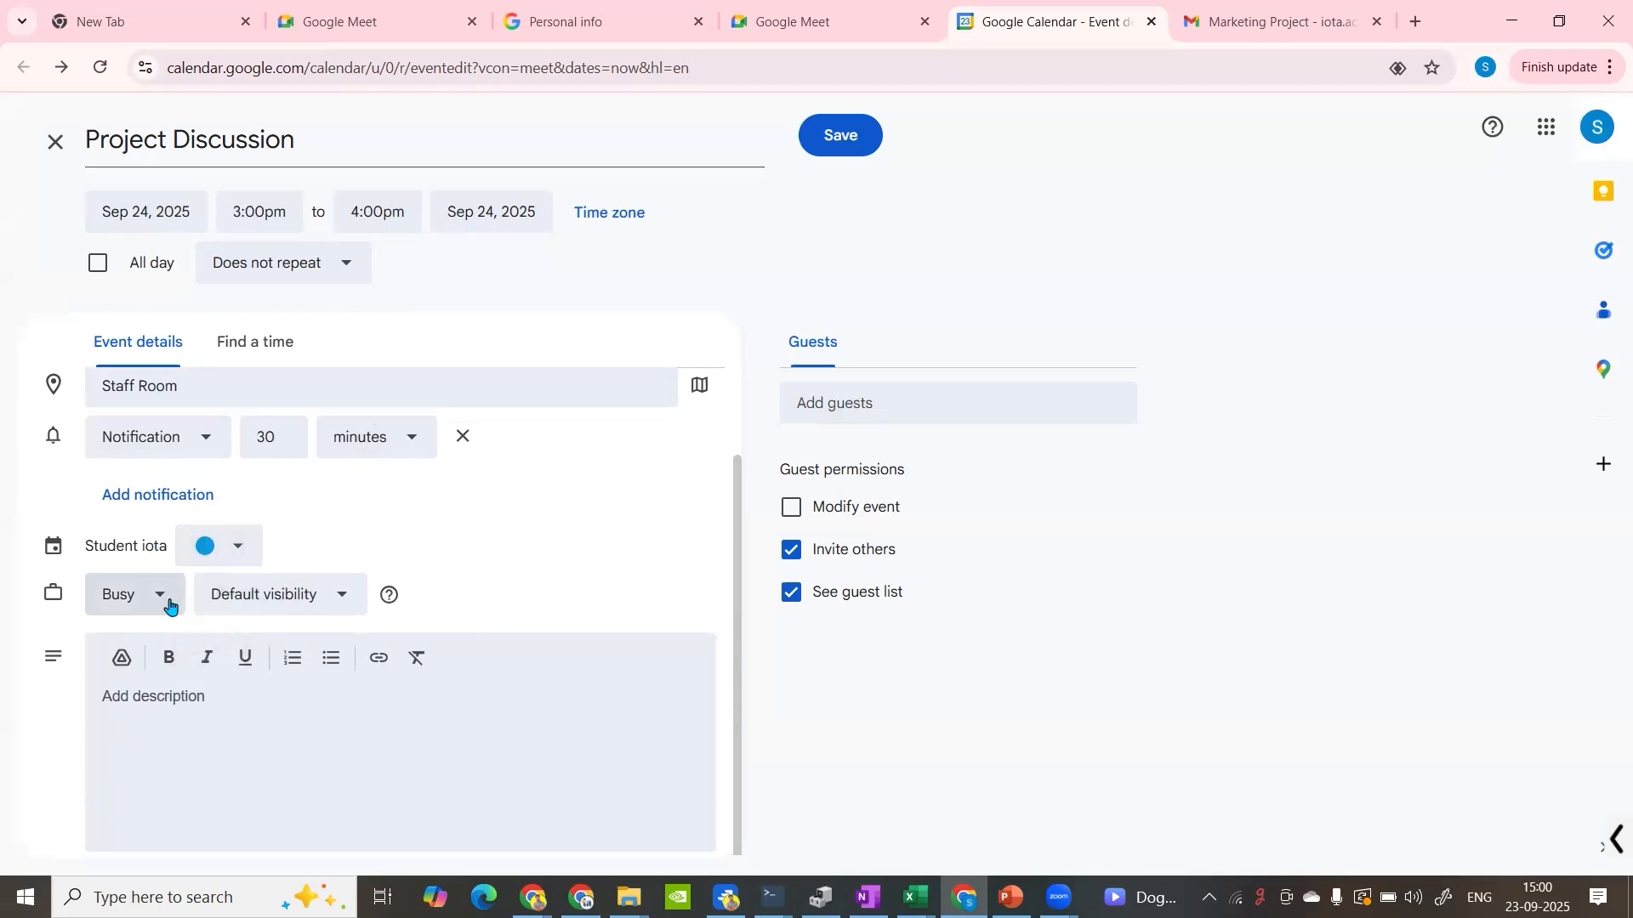
Step: Add the description "Please be on time" to the event
click(178, 715)
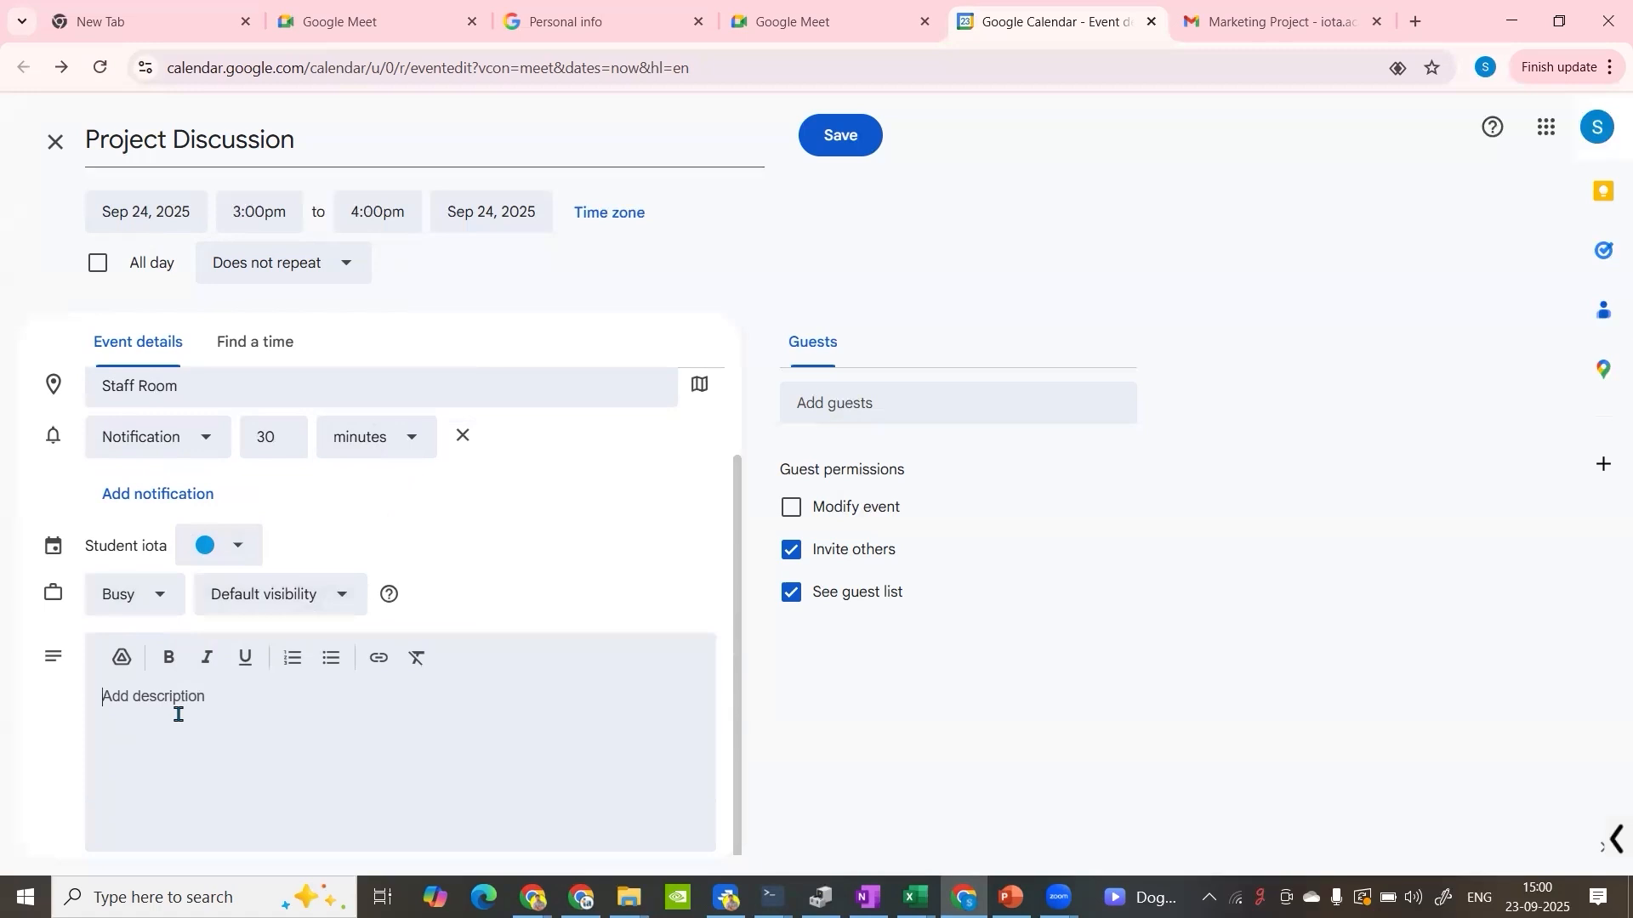
text(TPlea)
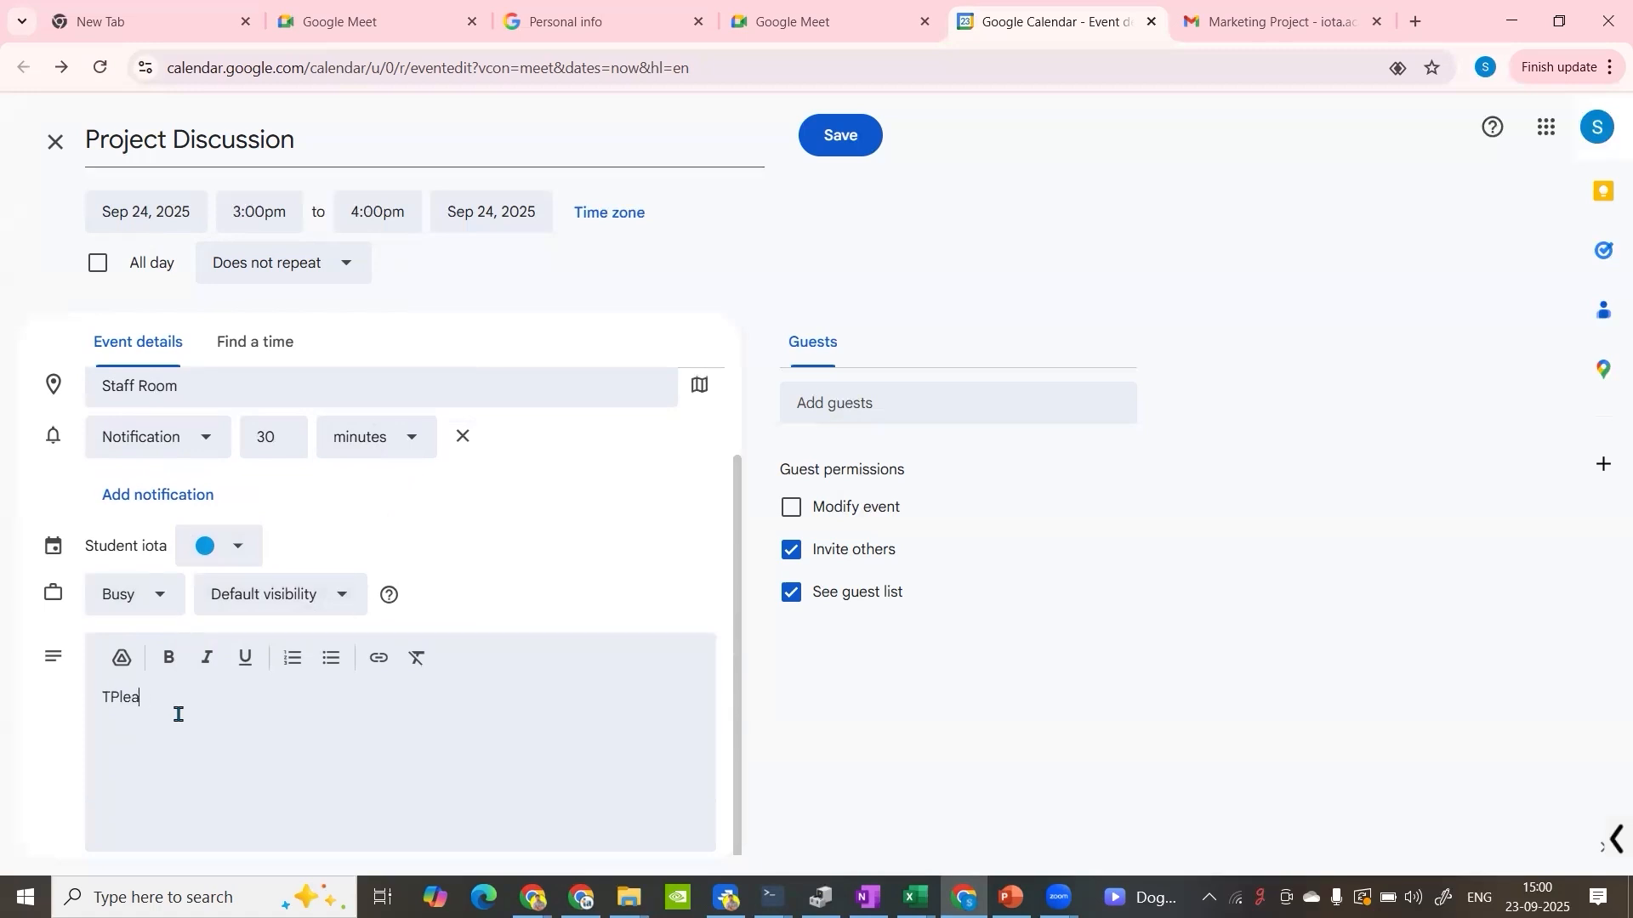
key(BackSpace)
key(BackSpace)
key(BackSpace)
key(BackSpace)
key(BackSpace)
text(Please be on time)
Step: Check the day's availability around the meeting time, and return to the event details
click(276, 341)
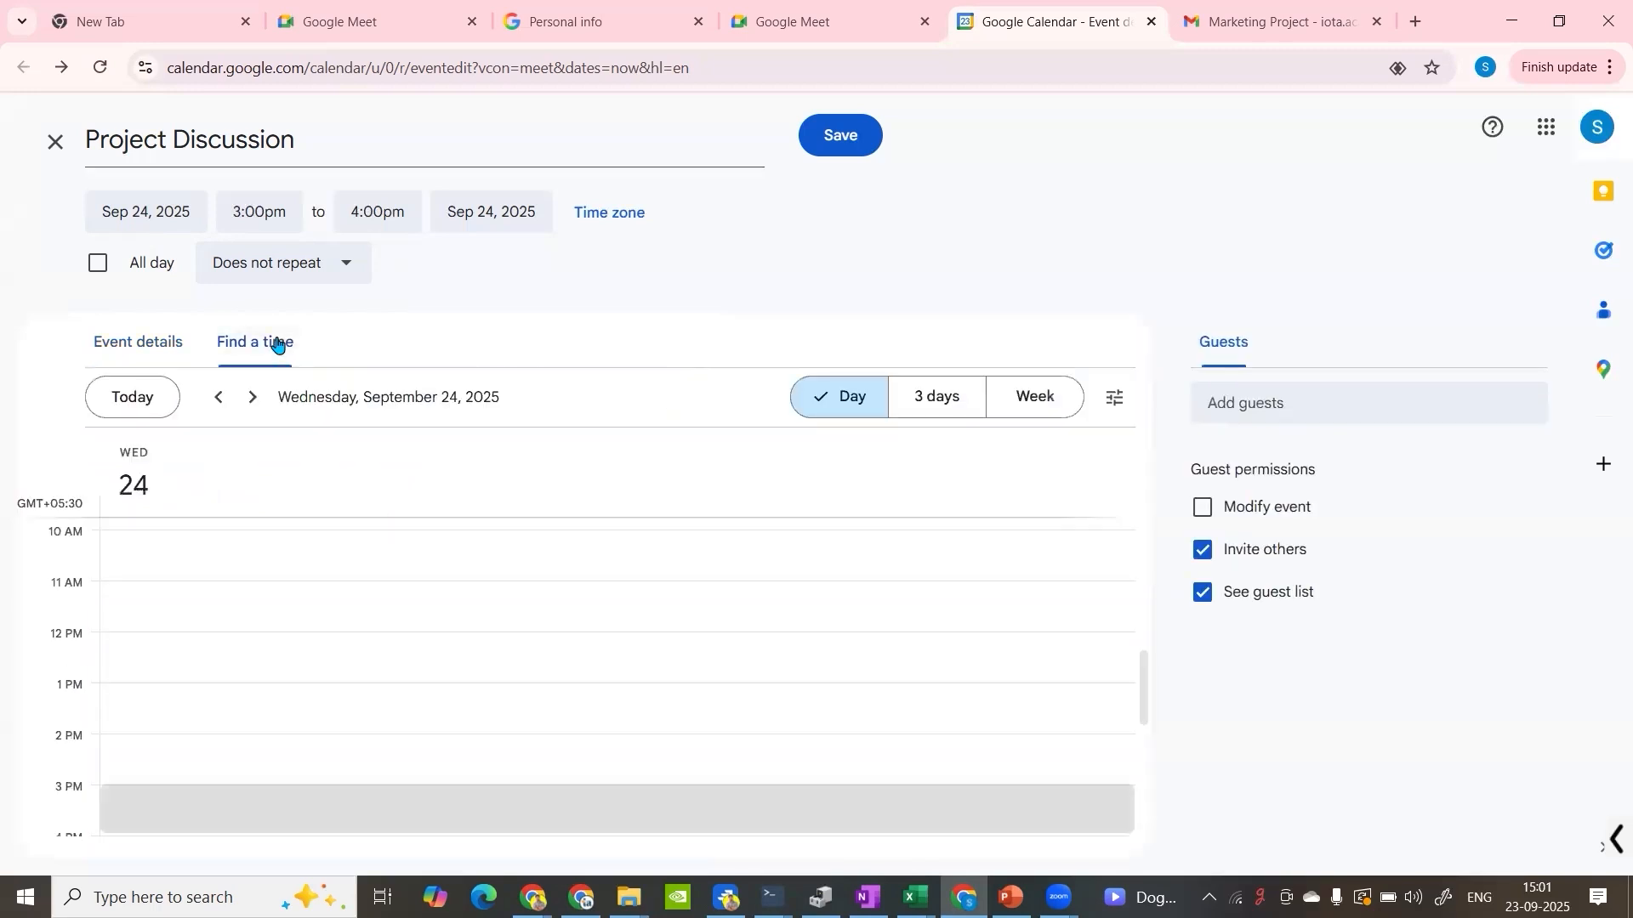
scroll(413, 649, down, 3)
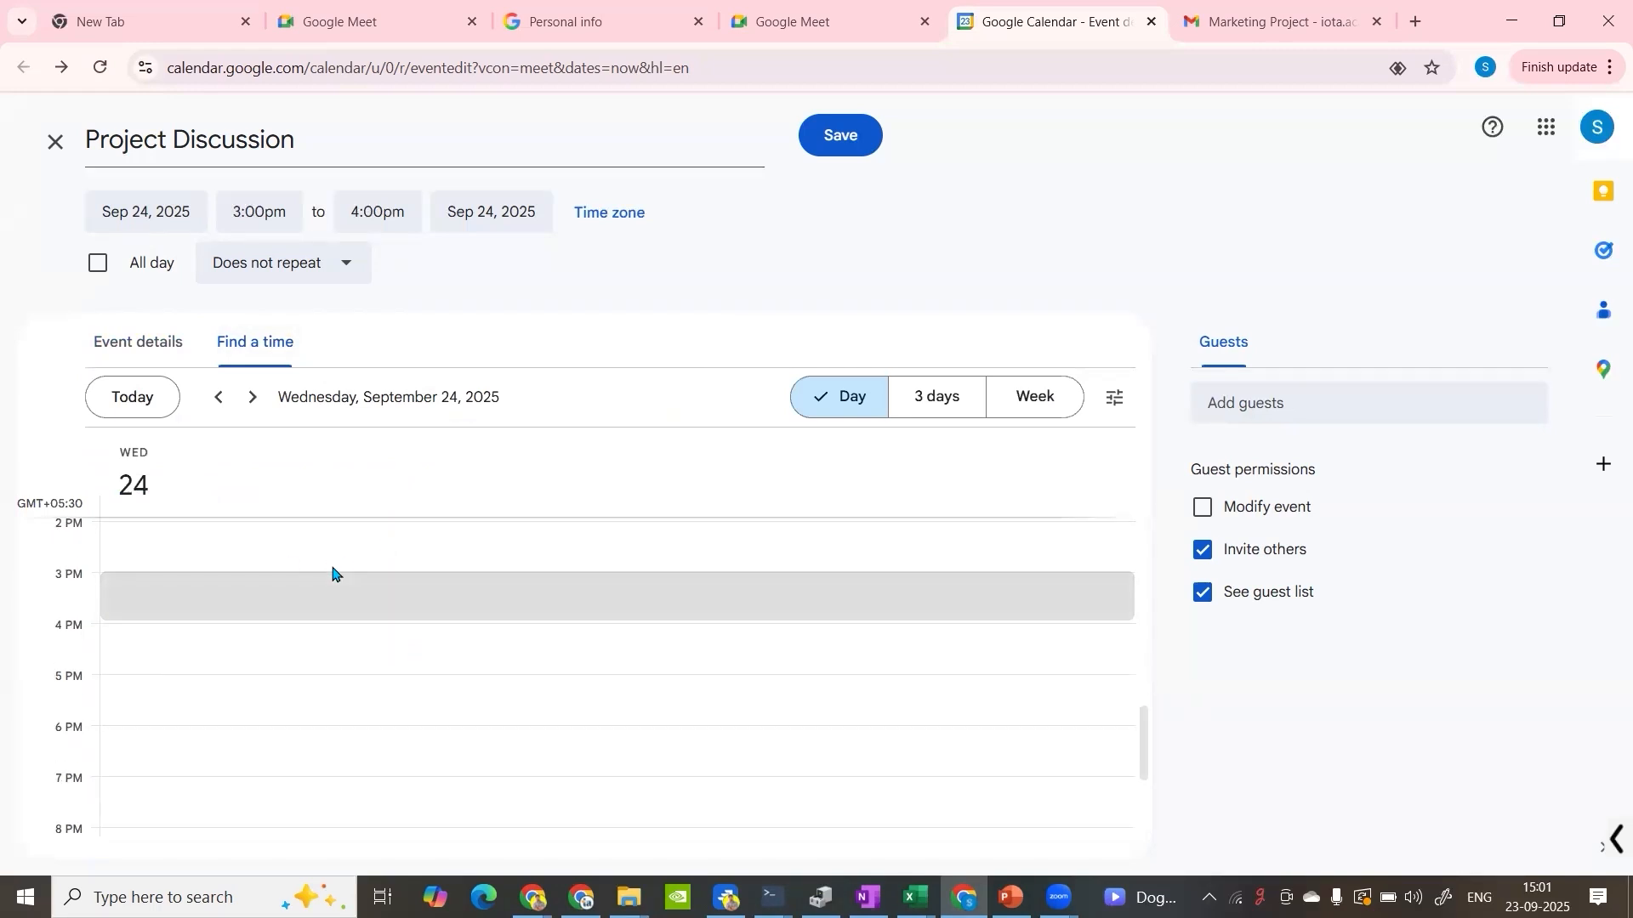
click(138, 342)
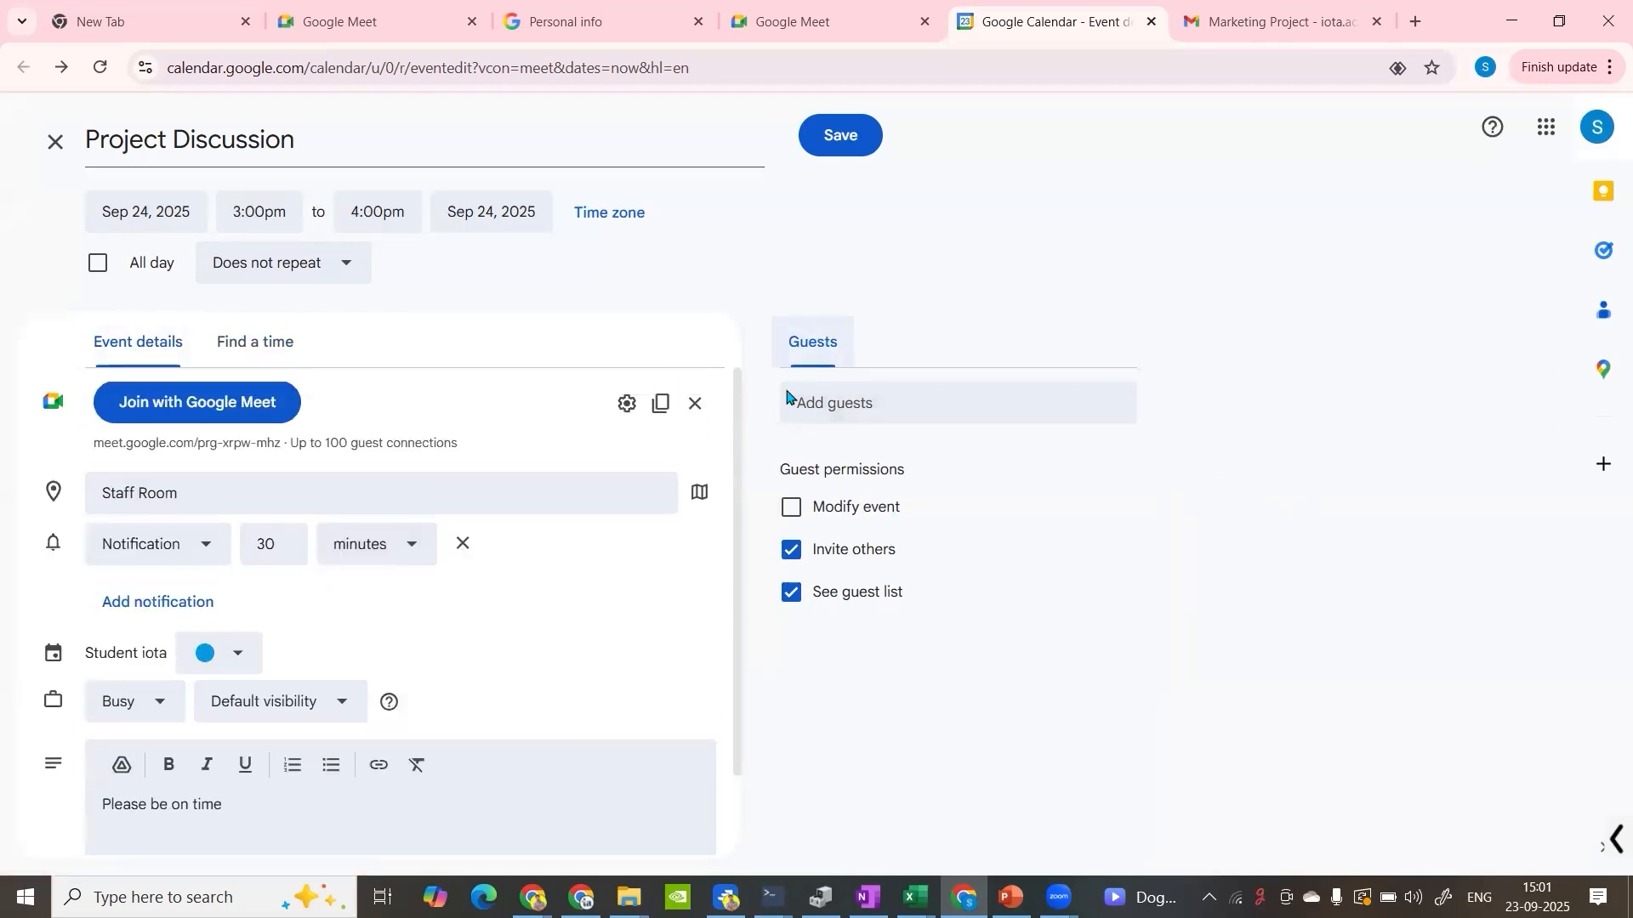
Step: Add IOTA Academy and the three other suggested contacts as guests of the event
click(848, 394)
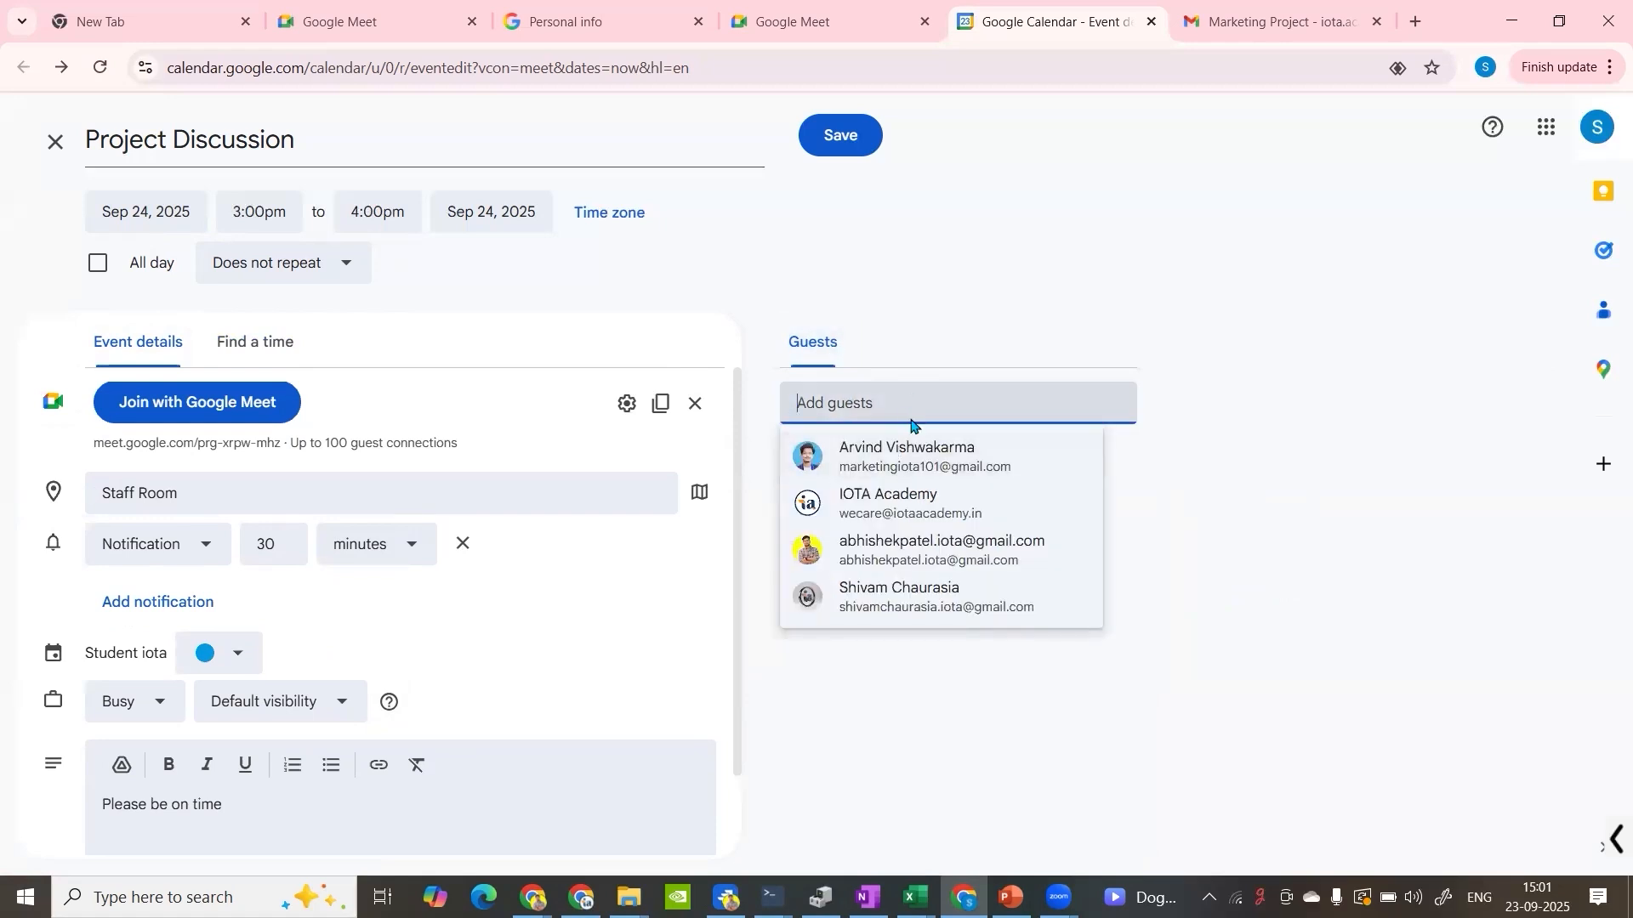
click(911, 450)
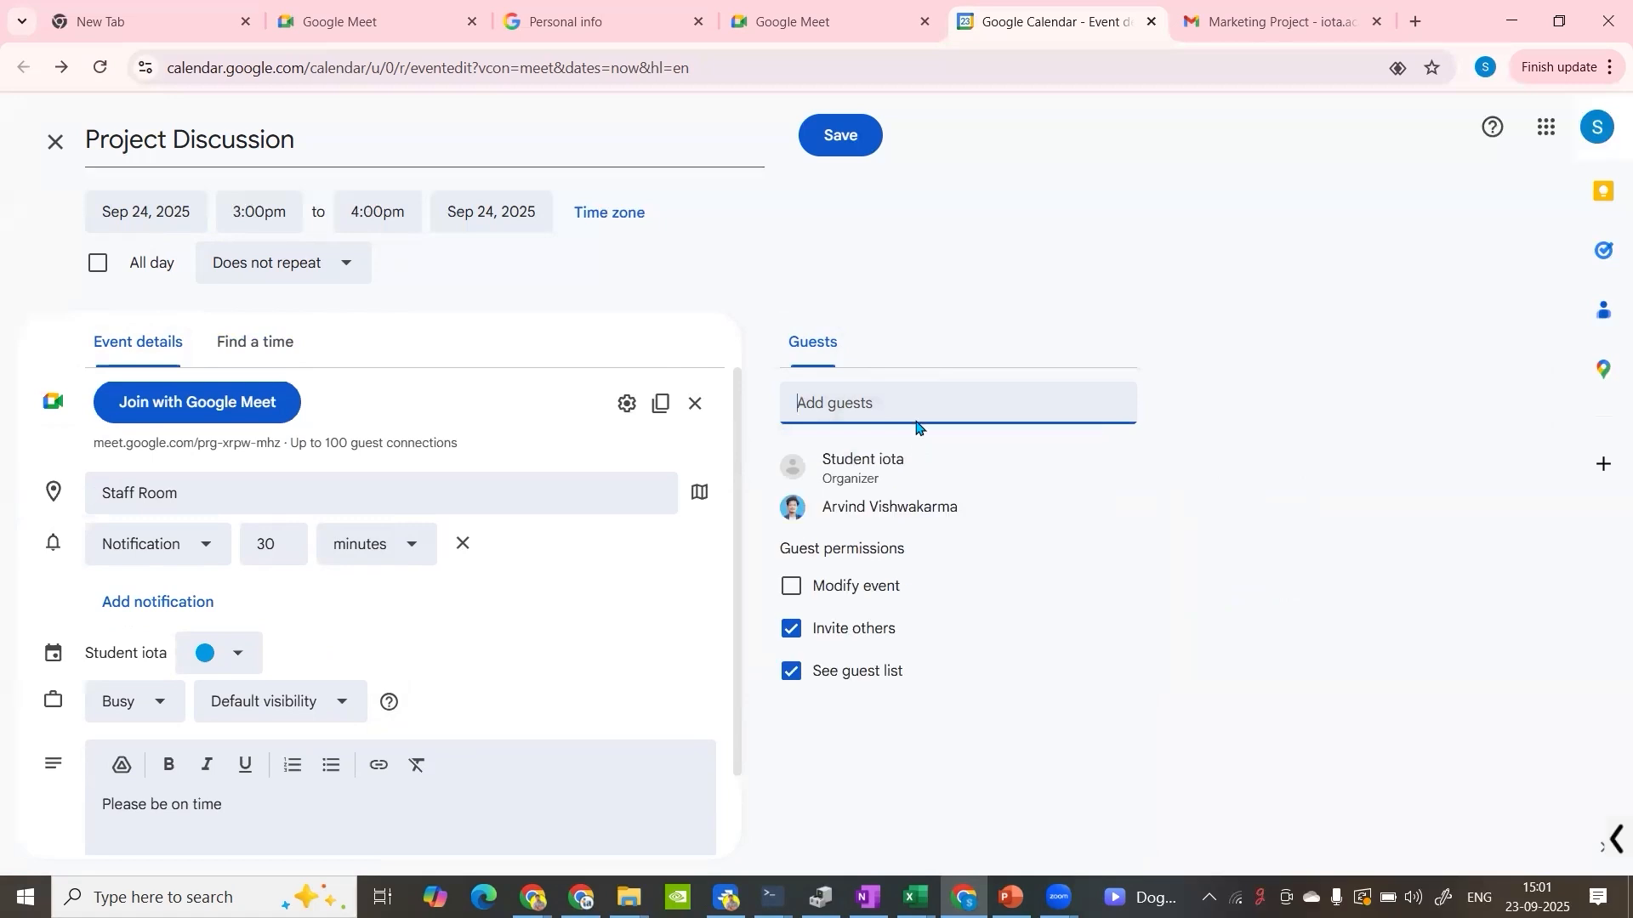
click(914, 405)
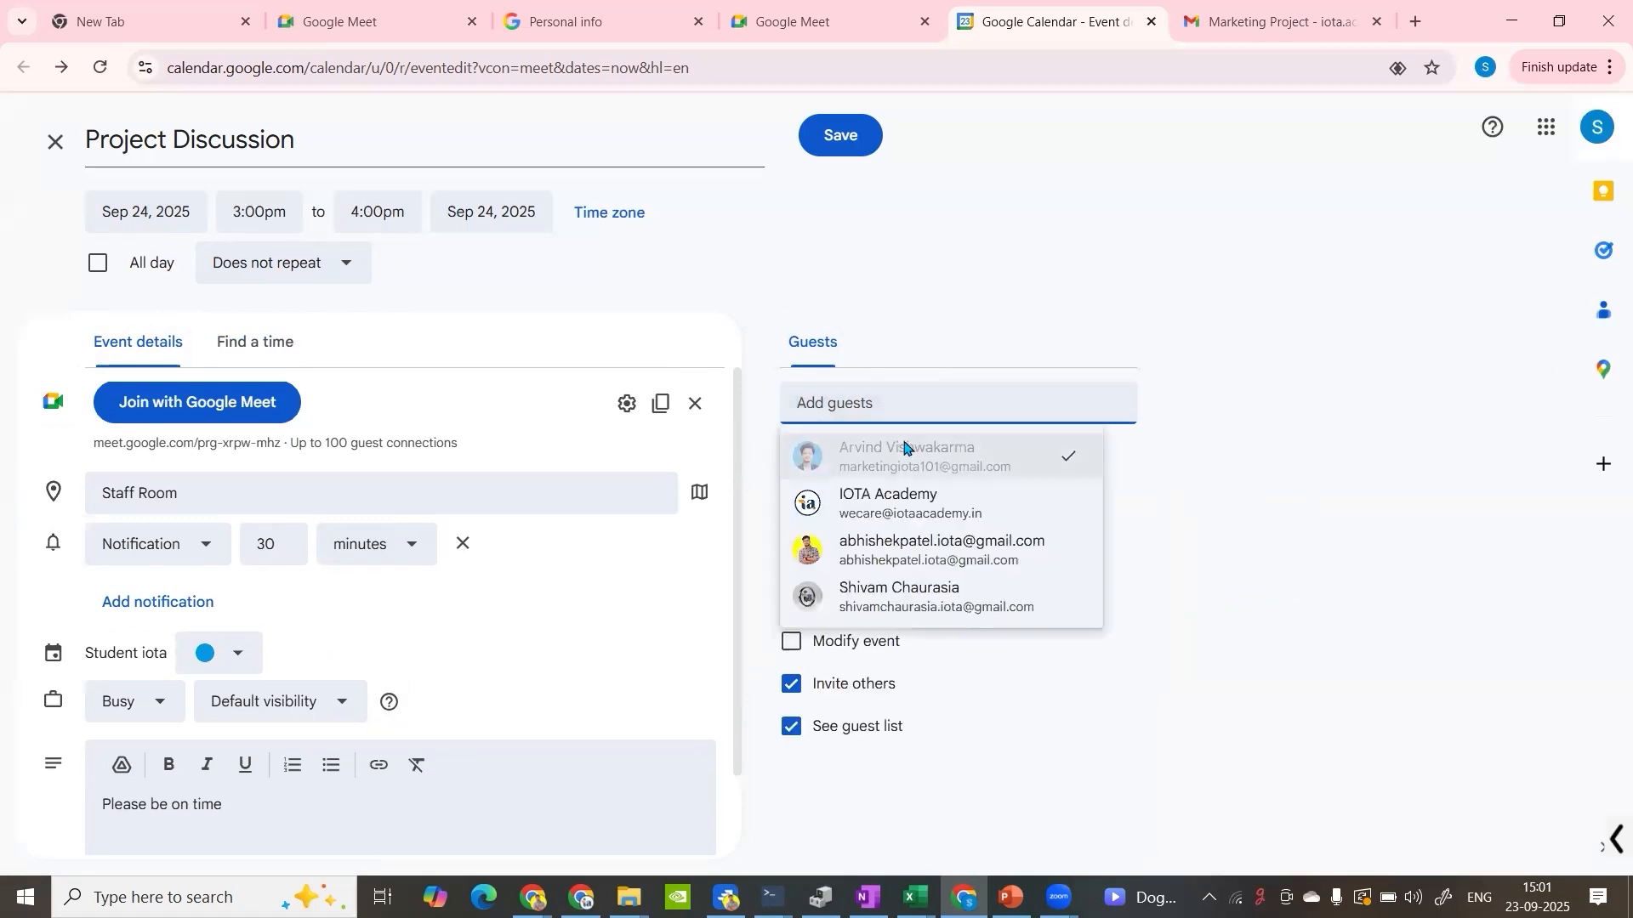
click(909, 500)
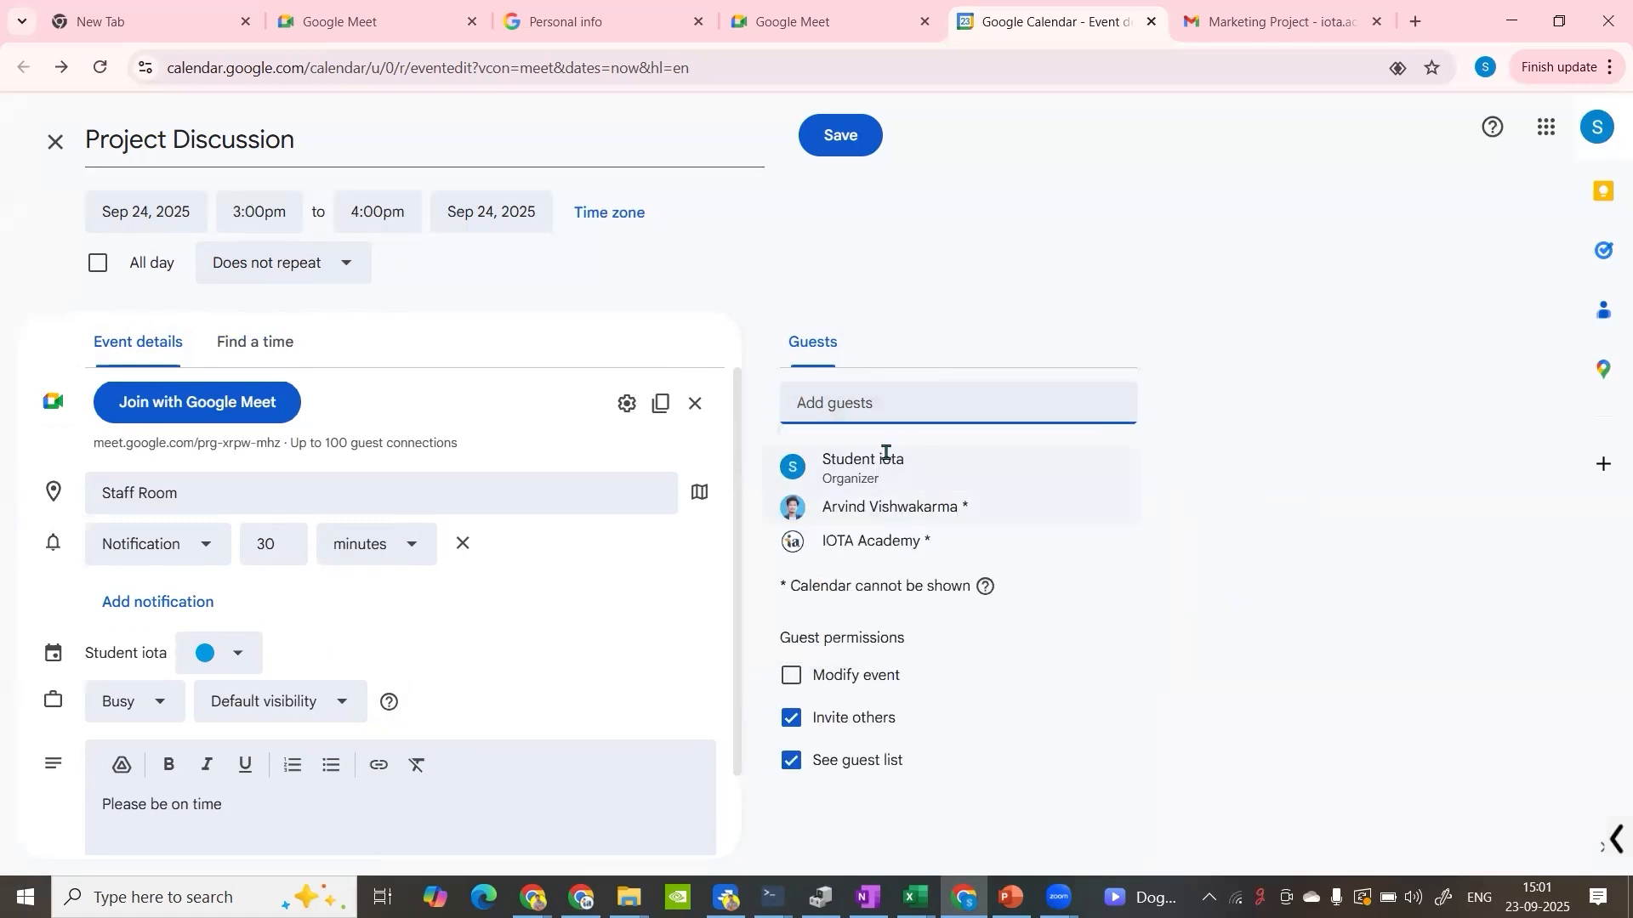
click(877, 406)
click(893, 602)
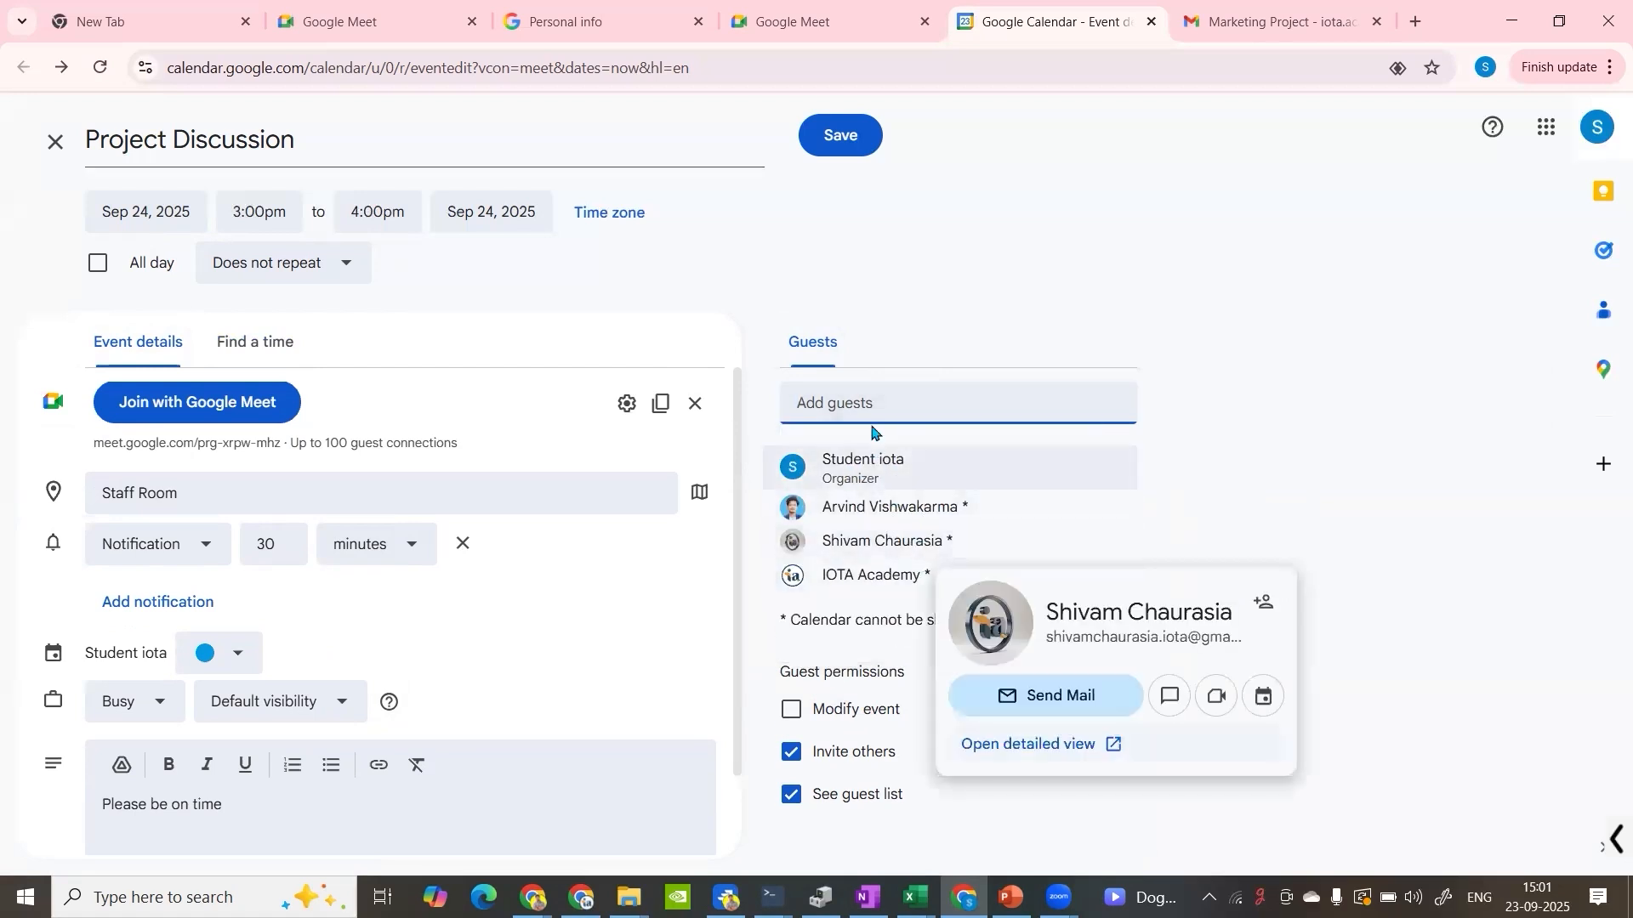
text(a)
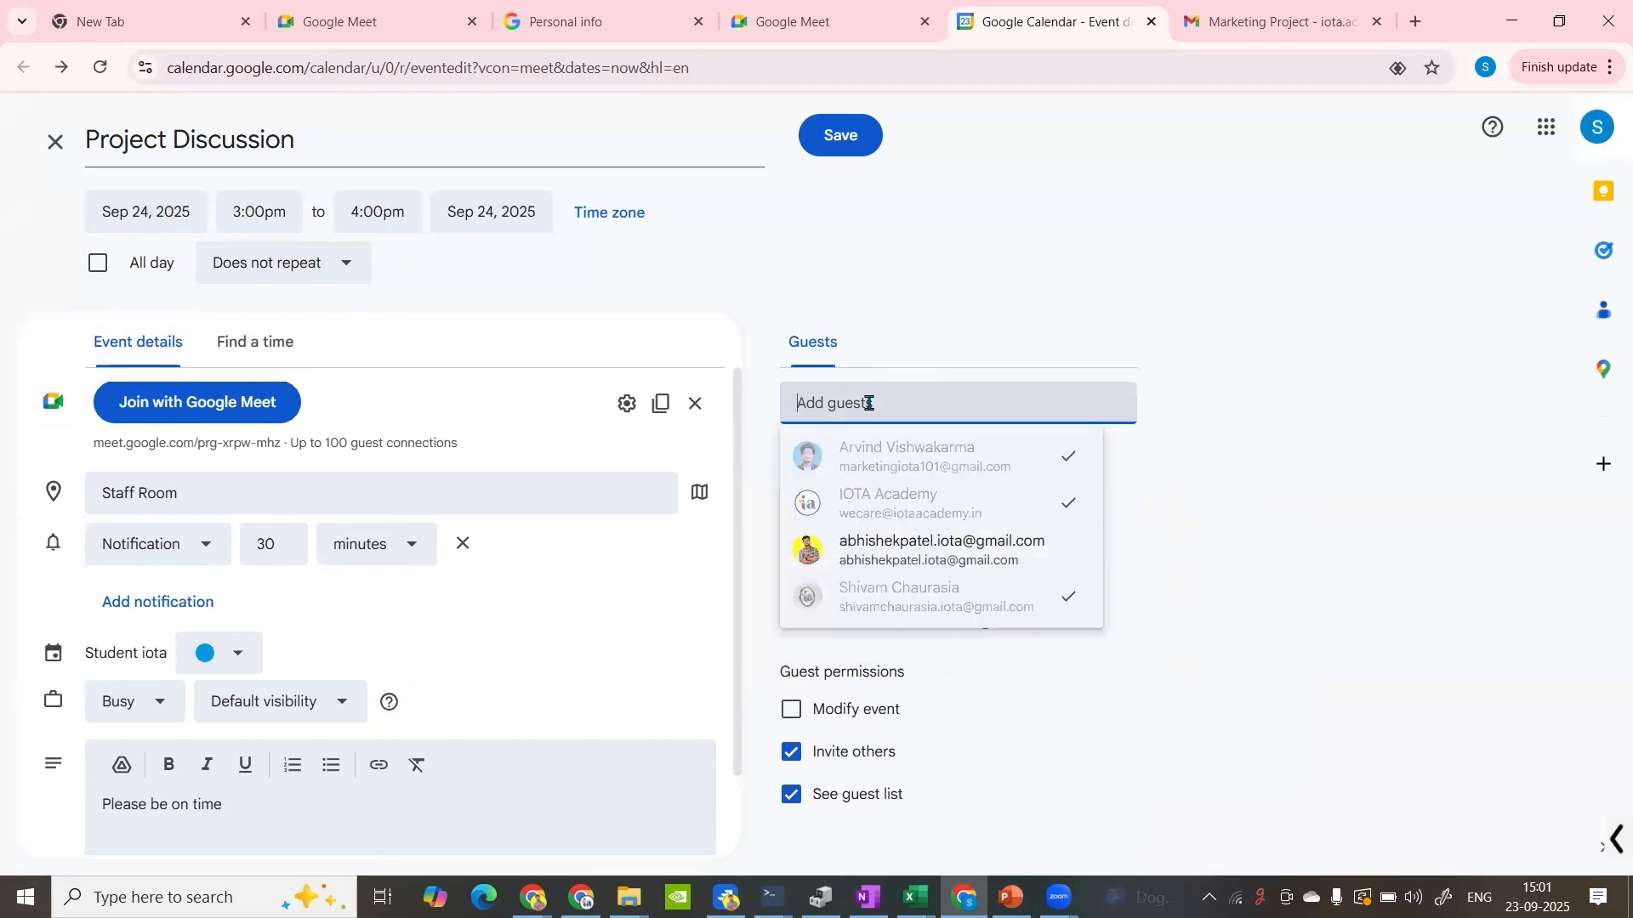
text(e)
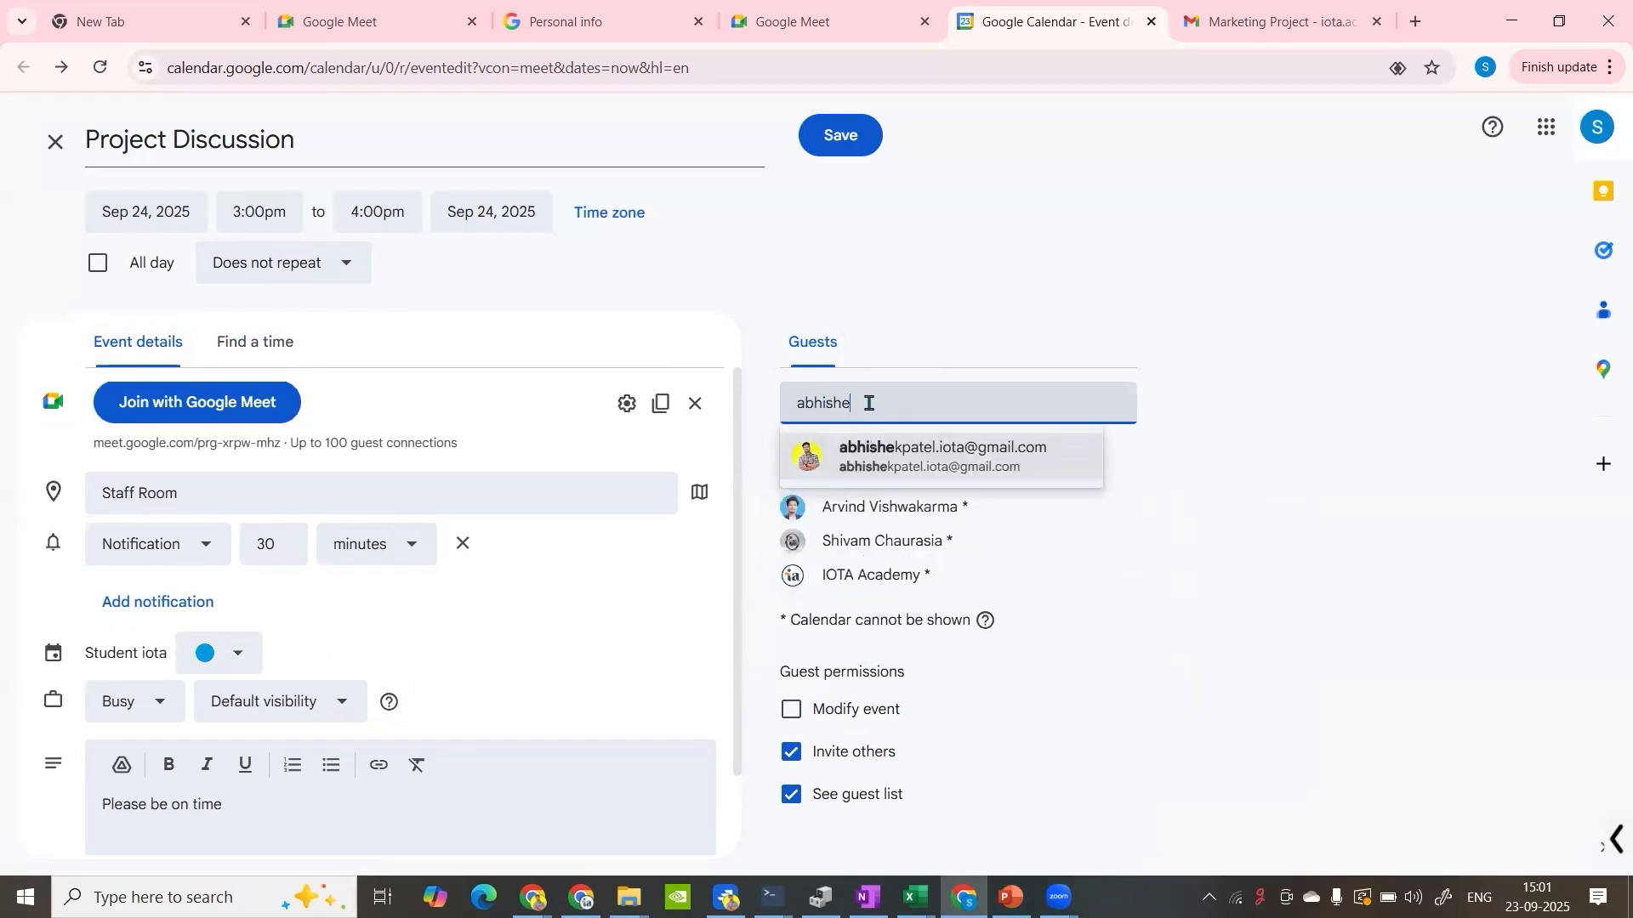
click(927, 470)
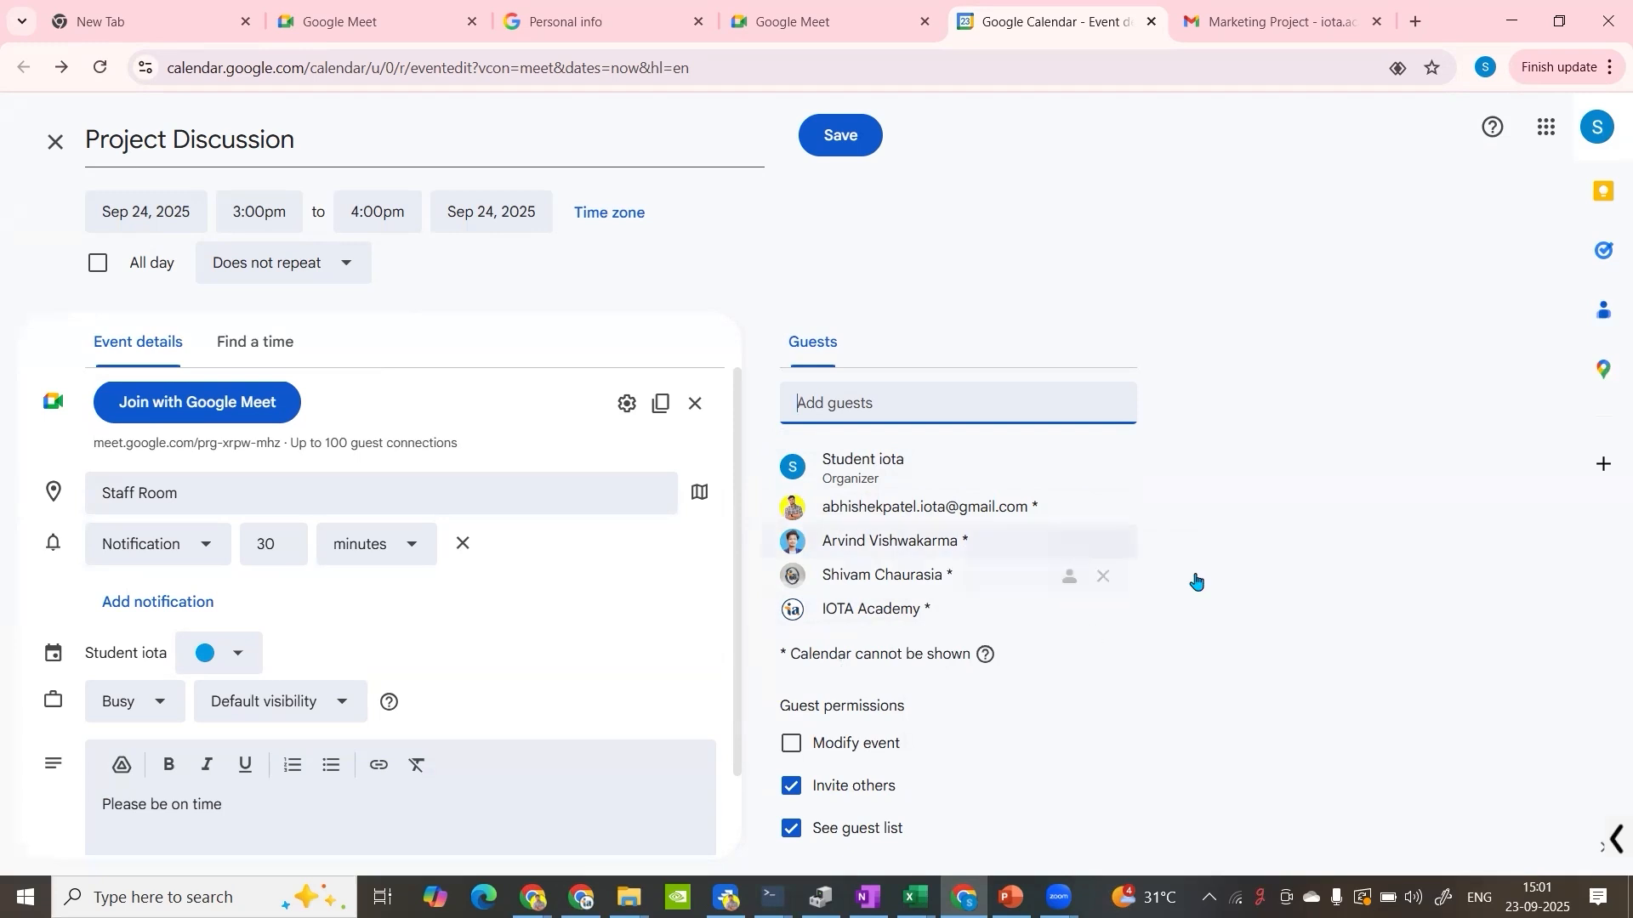
scroll(441, 674, down, 1)
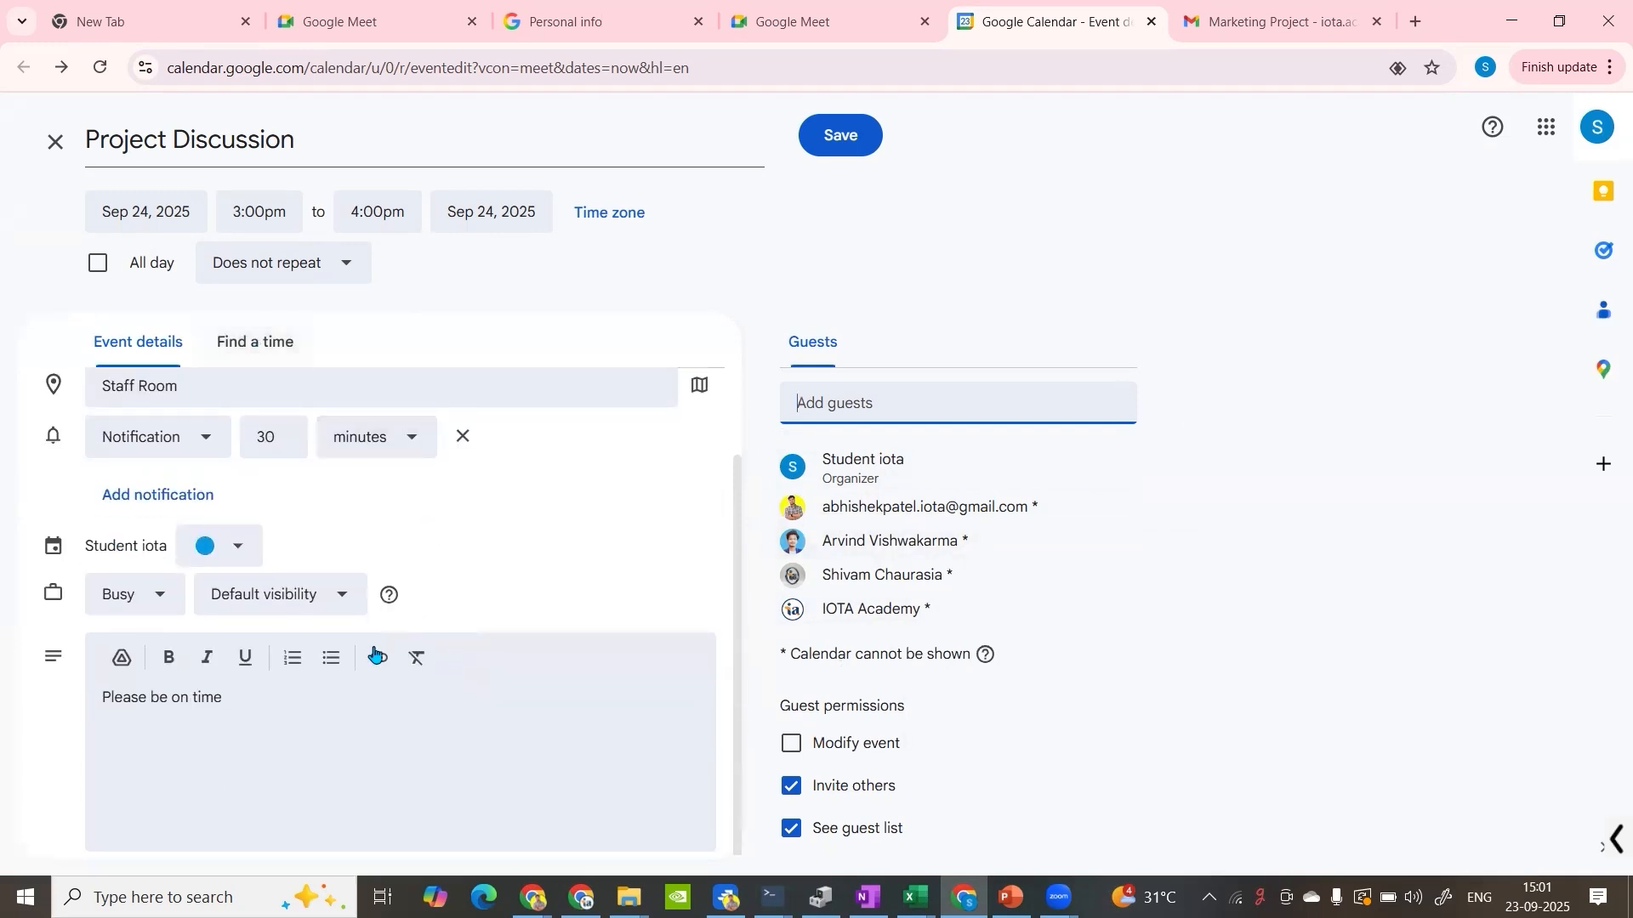
scroll(376, 656, up, 1)
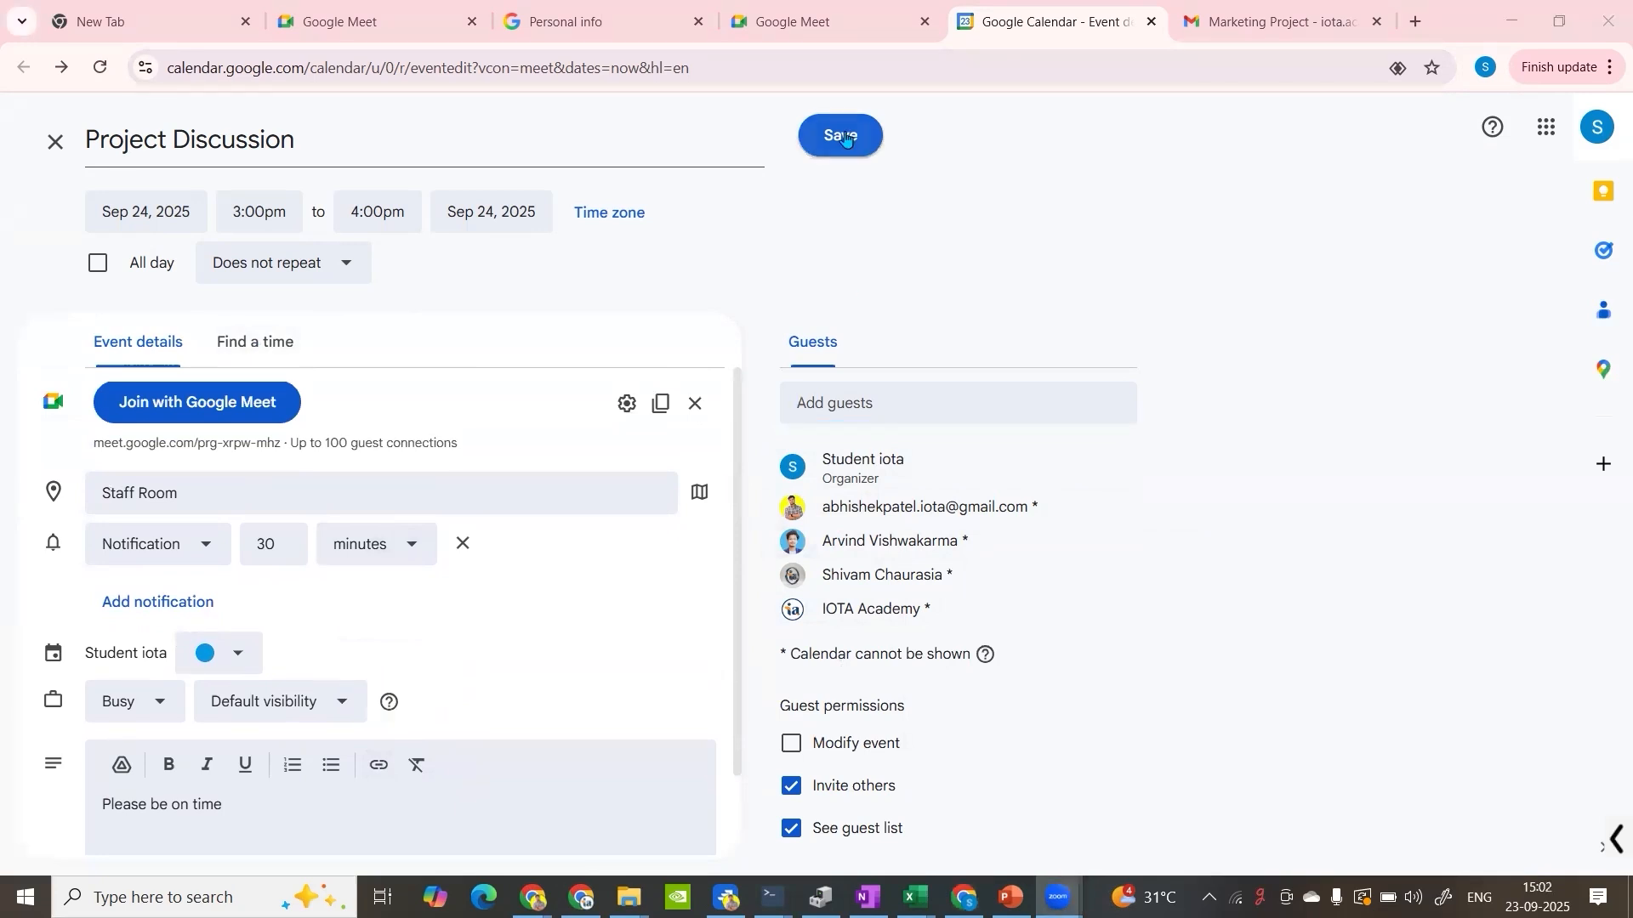
Step: Review the time zone choices available for the event, and leave the time zone settings without changing them
click(632, 234)
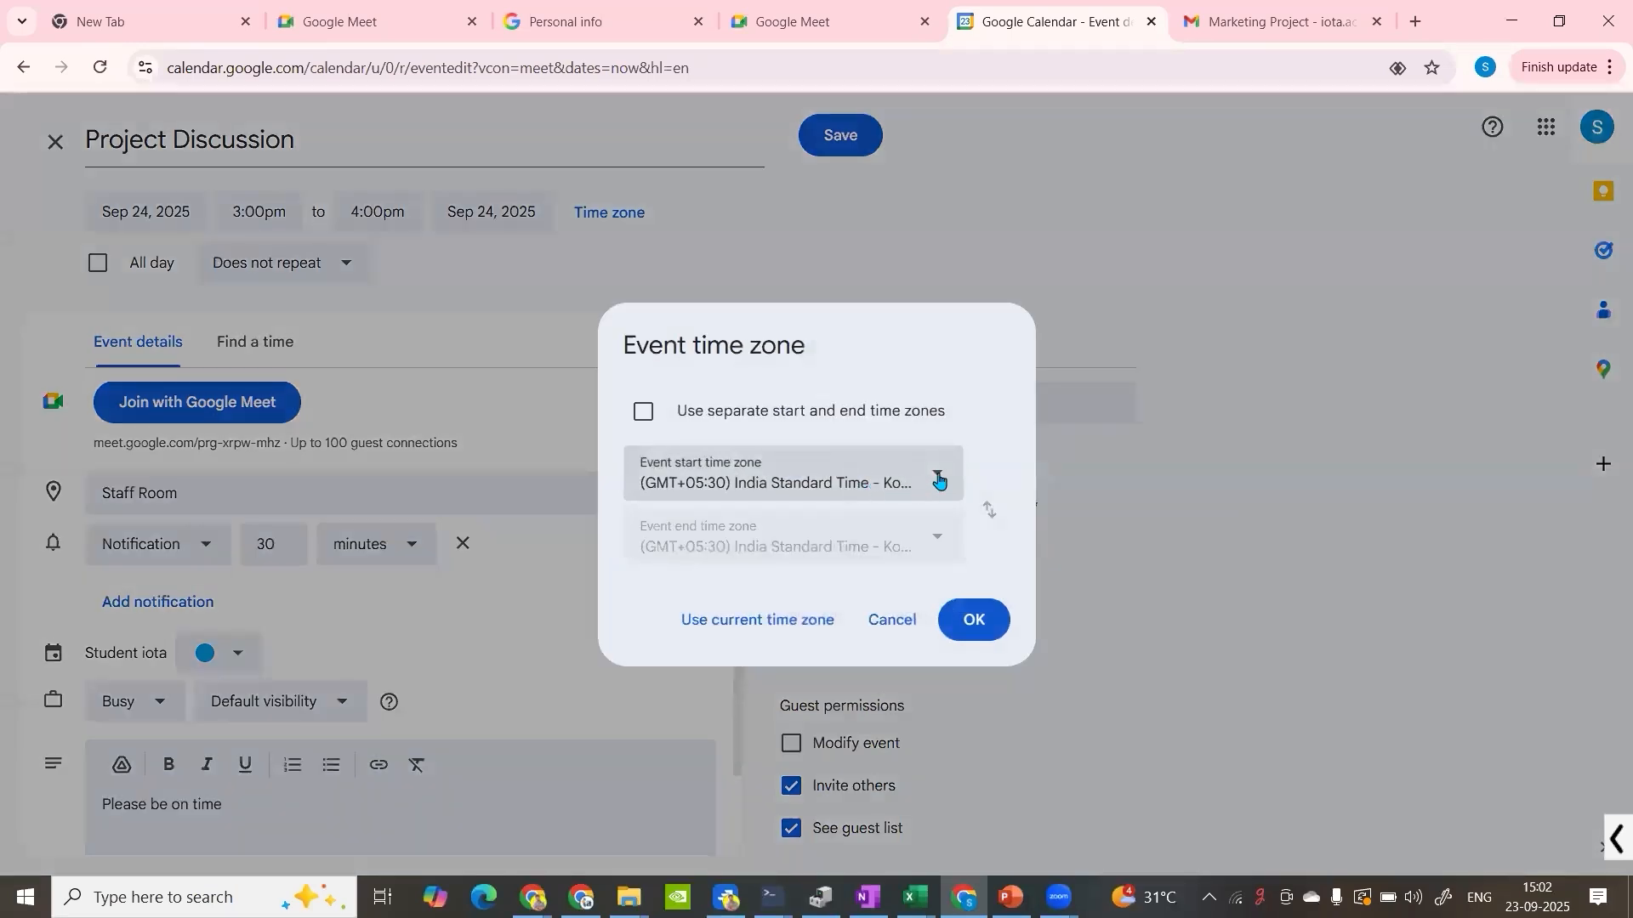
click(938, 480)
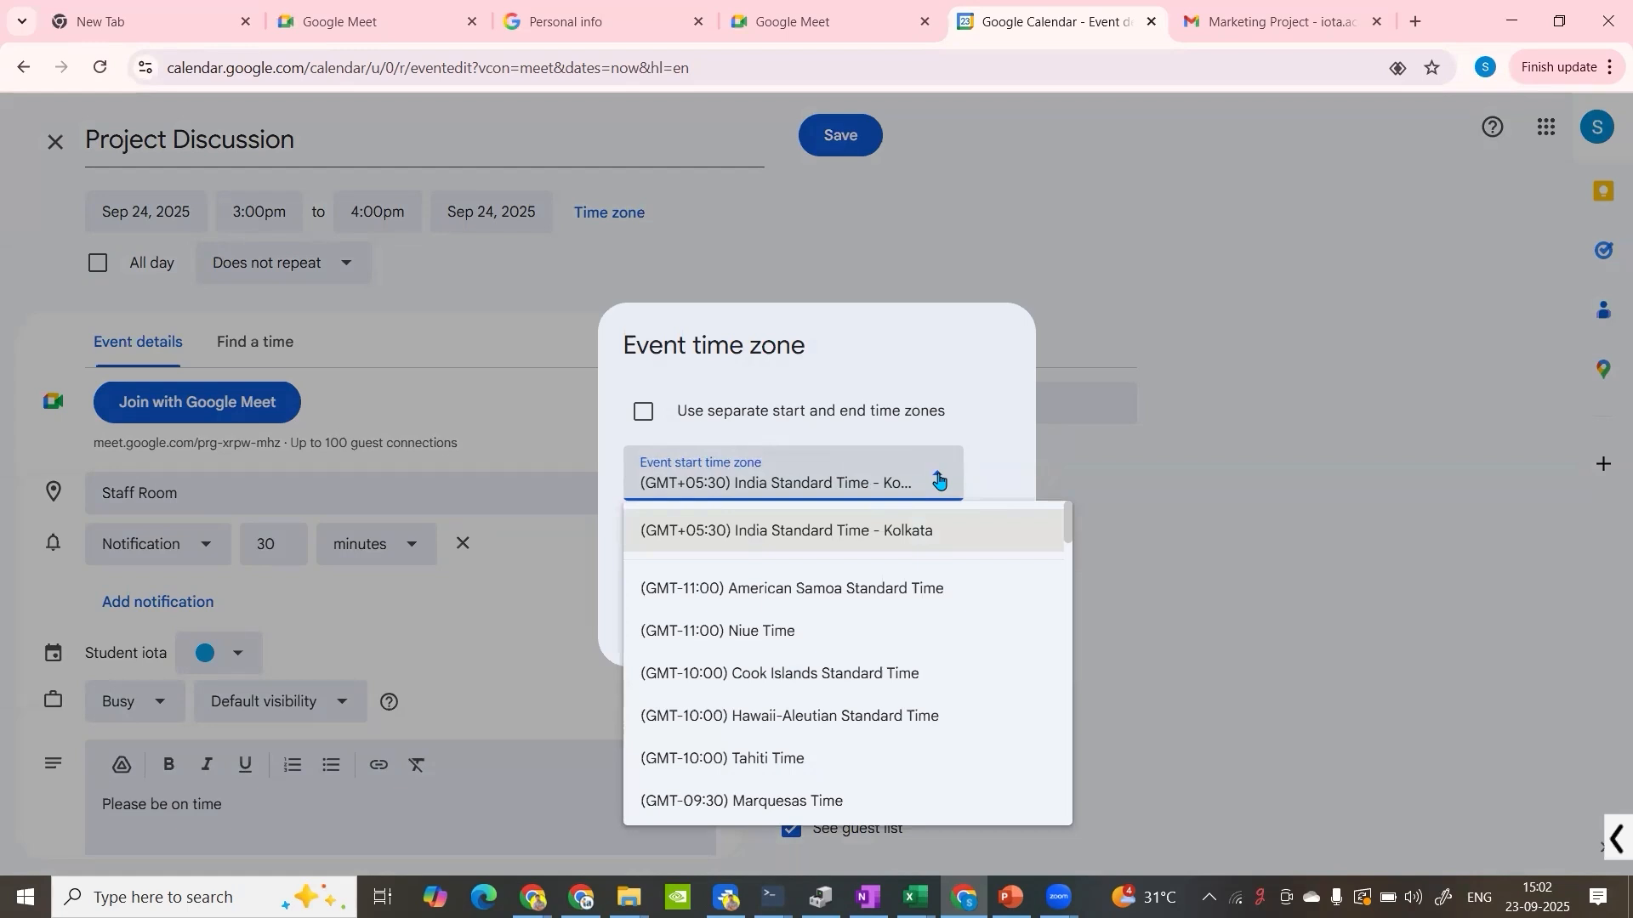
click(1006, 179)
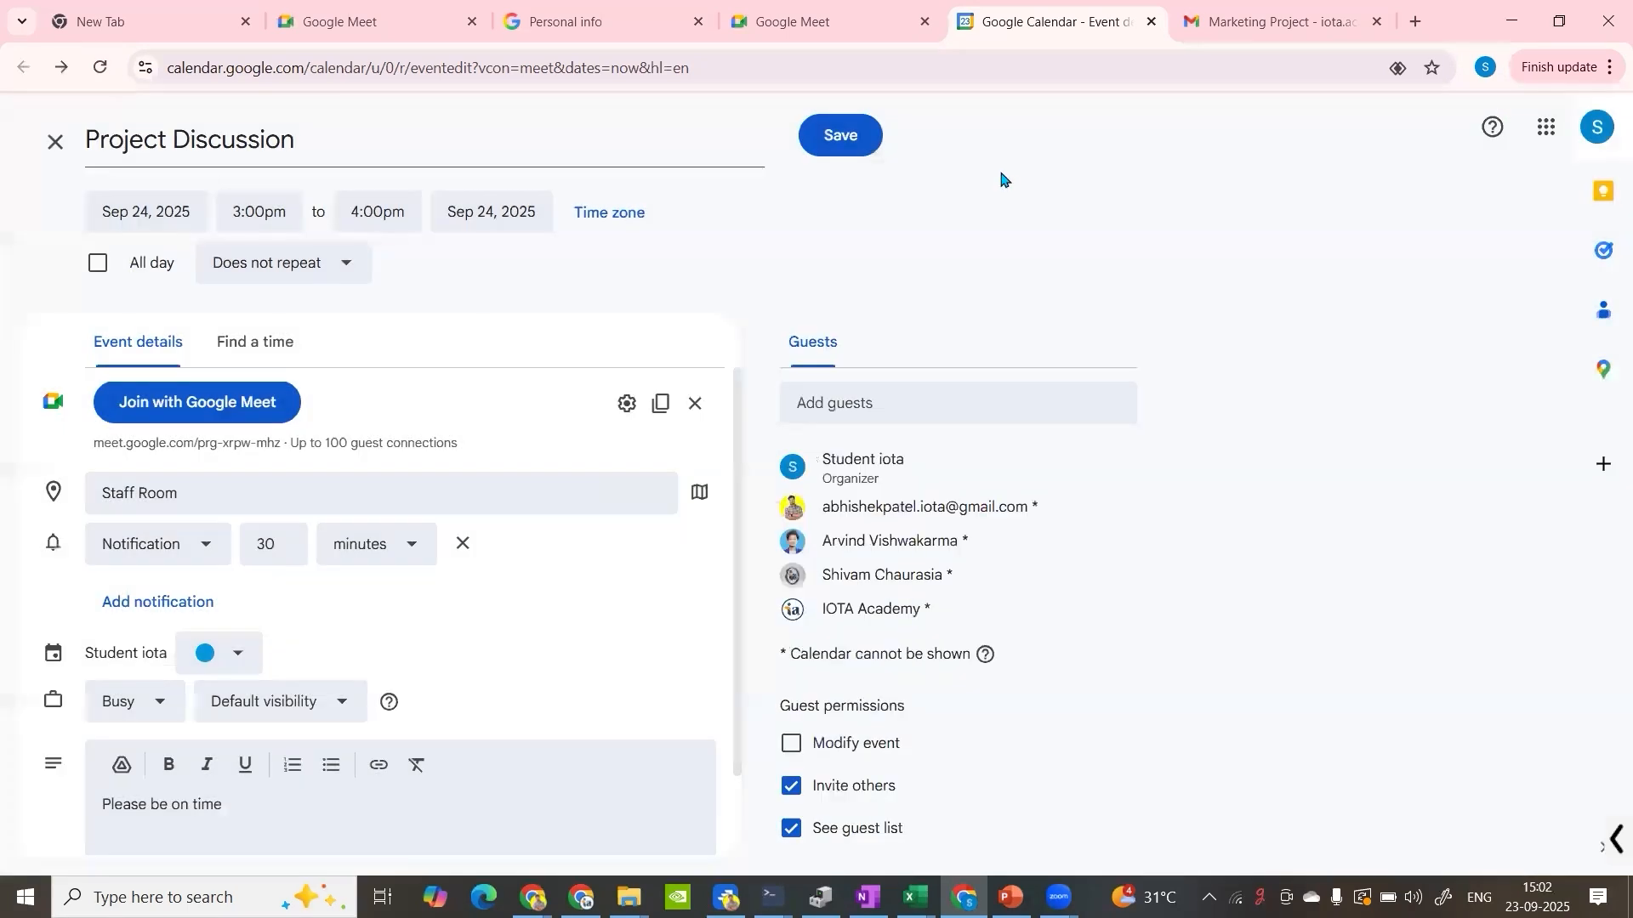
Step: Save the Project Discussion event and send the invitation emails to its guests
click(829, 152)
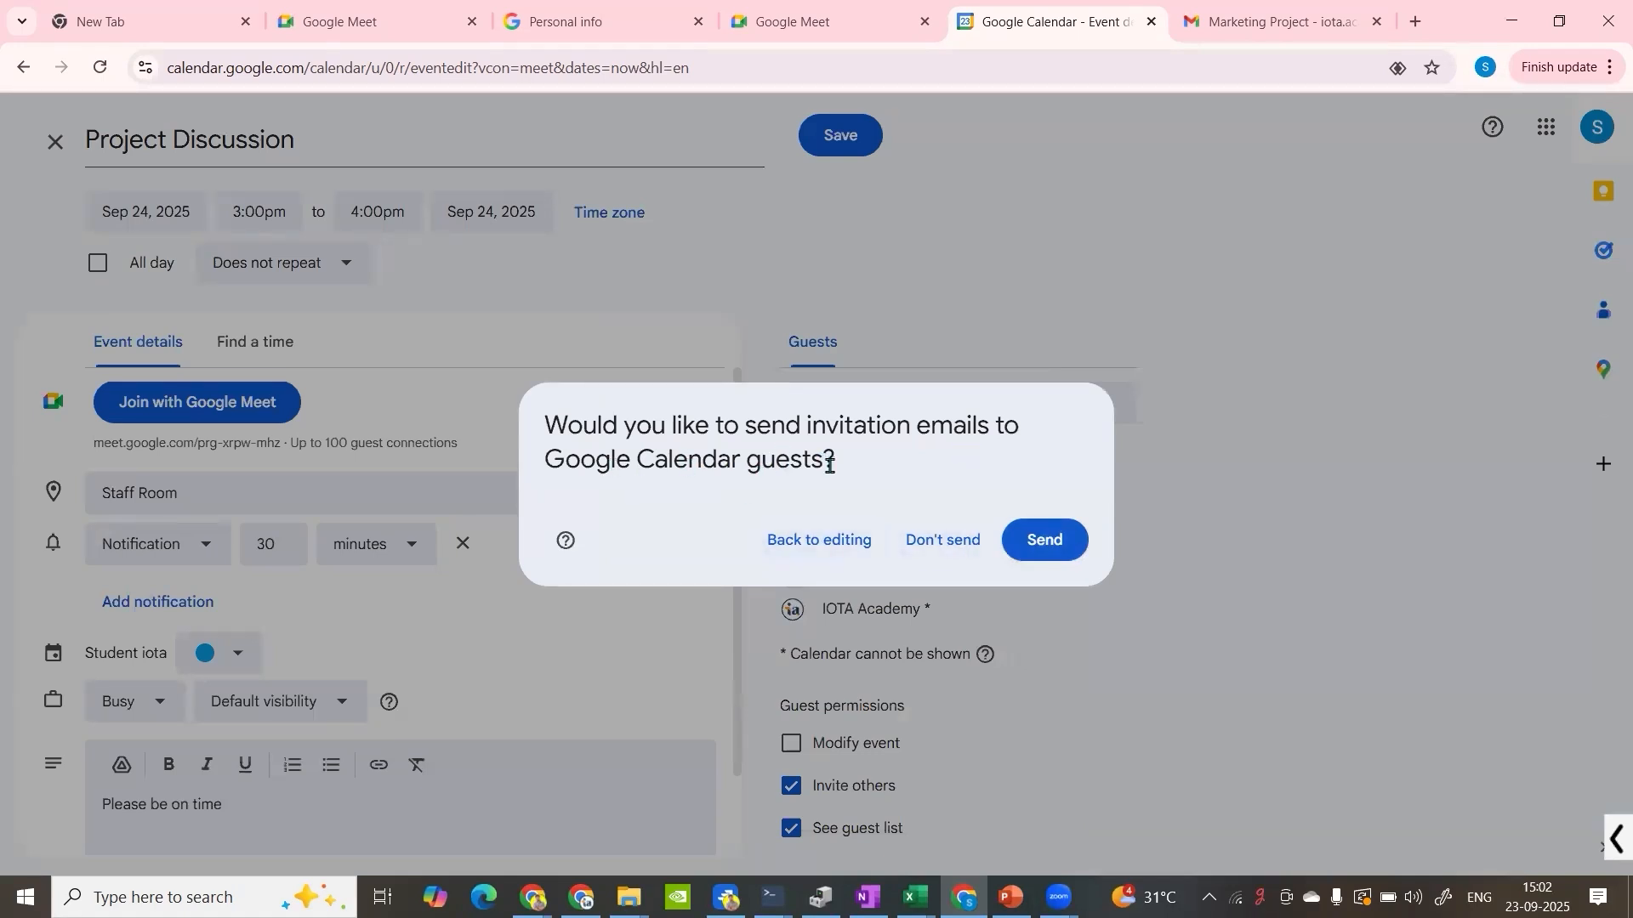
click(1037, 544)
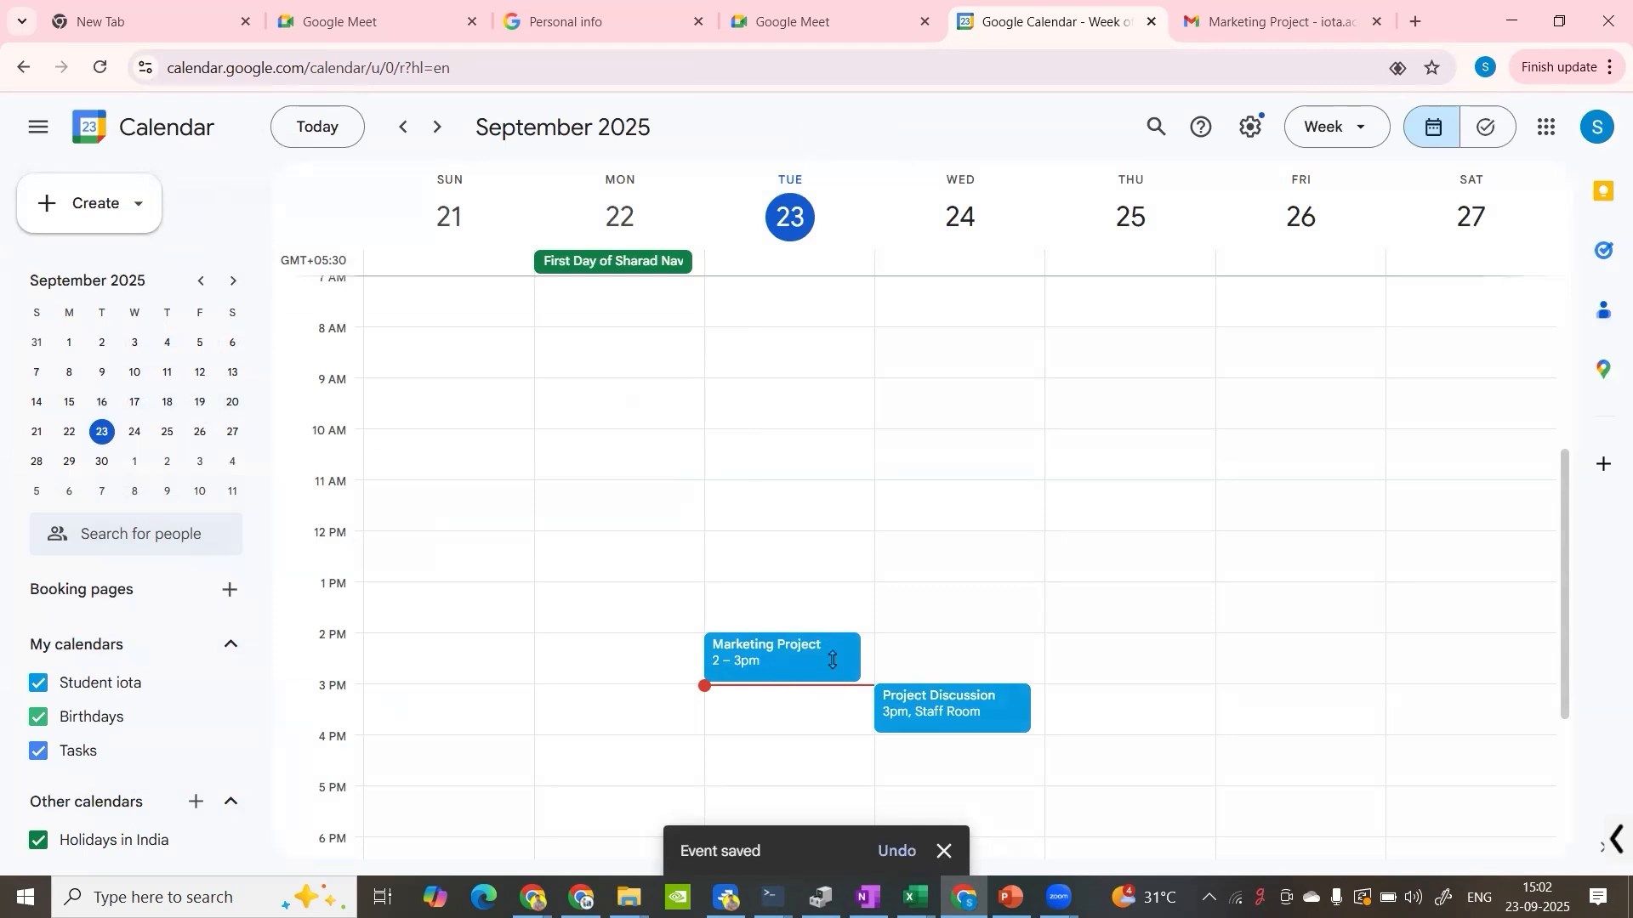
Step: Open the saved Project Discussion event for editing, save it without changes, and bring up its details again
click(944, 709)
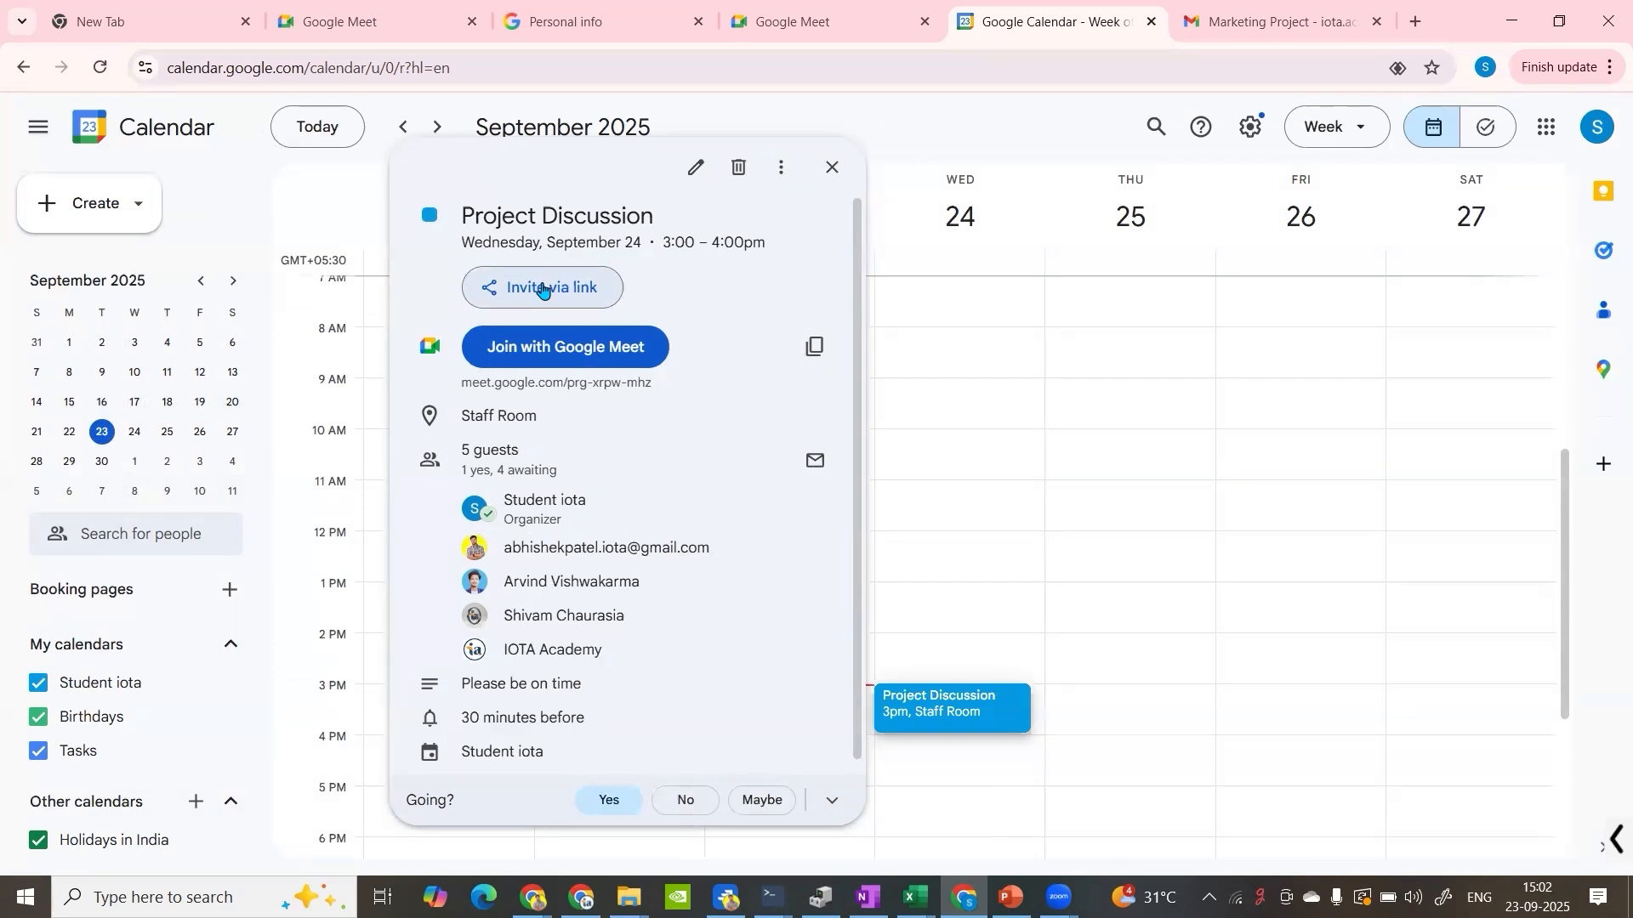
click(691, 168)
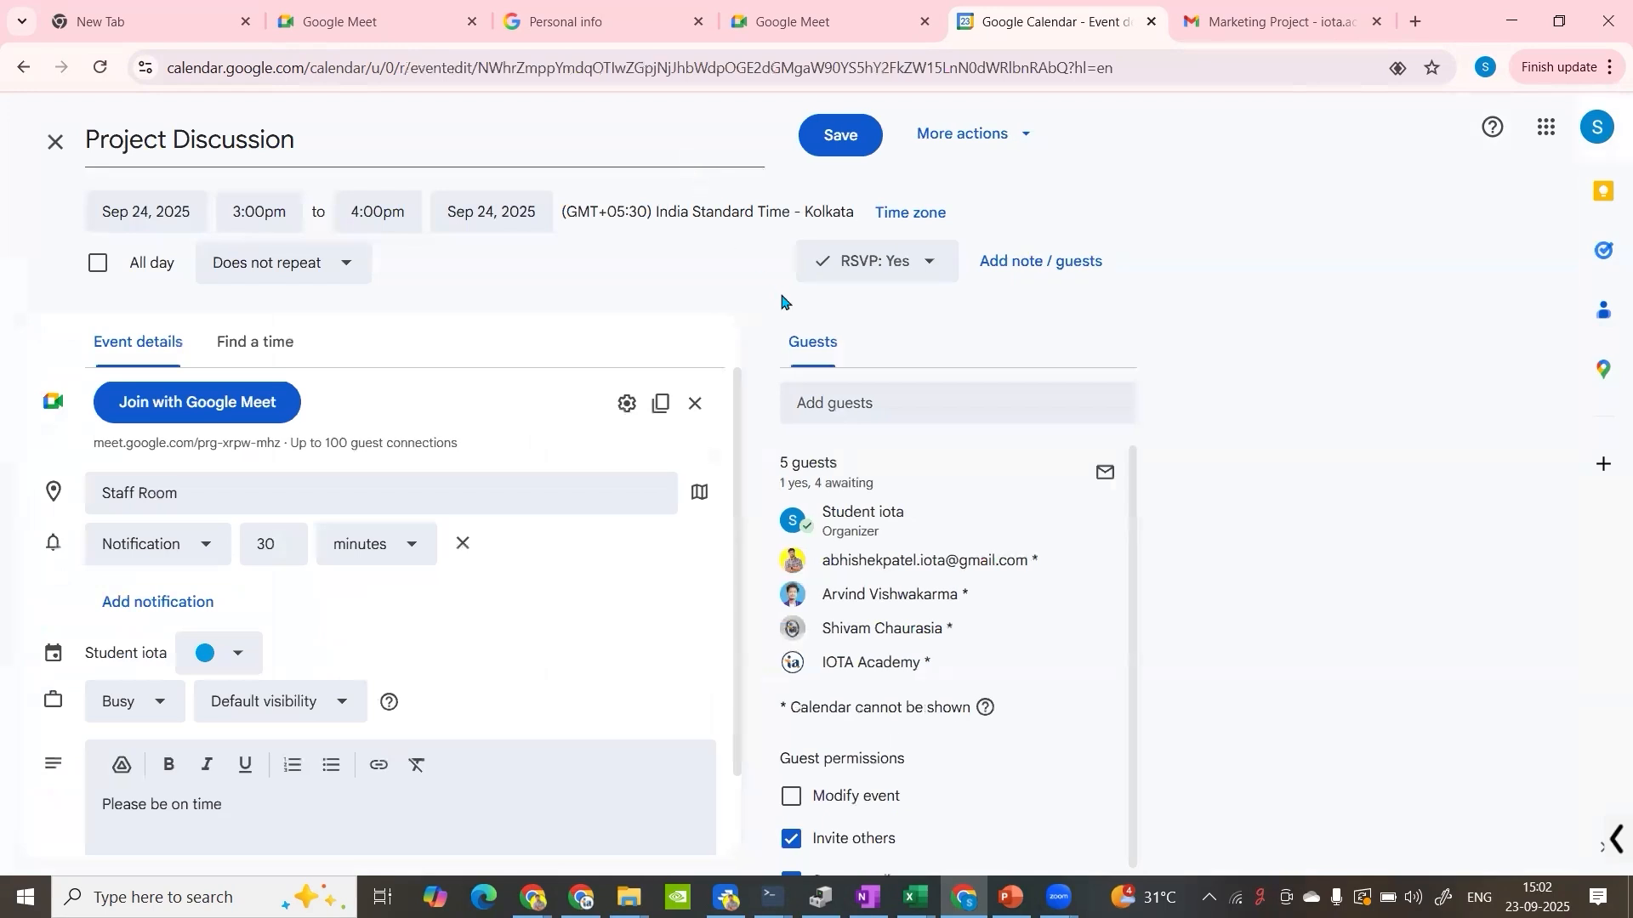
click(845, 149)
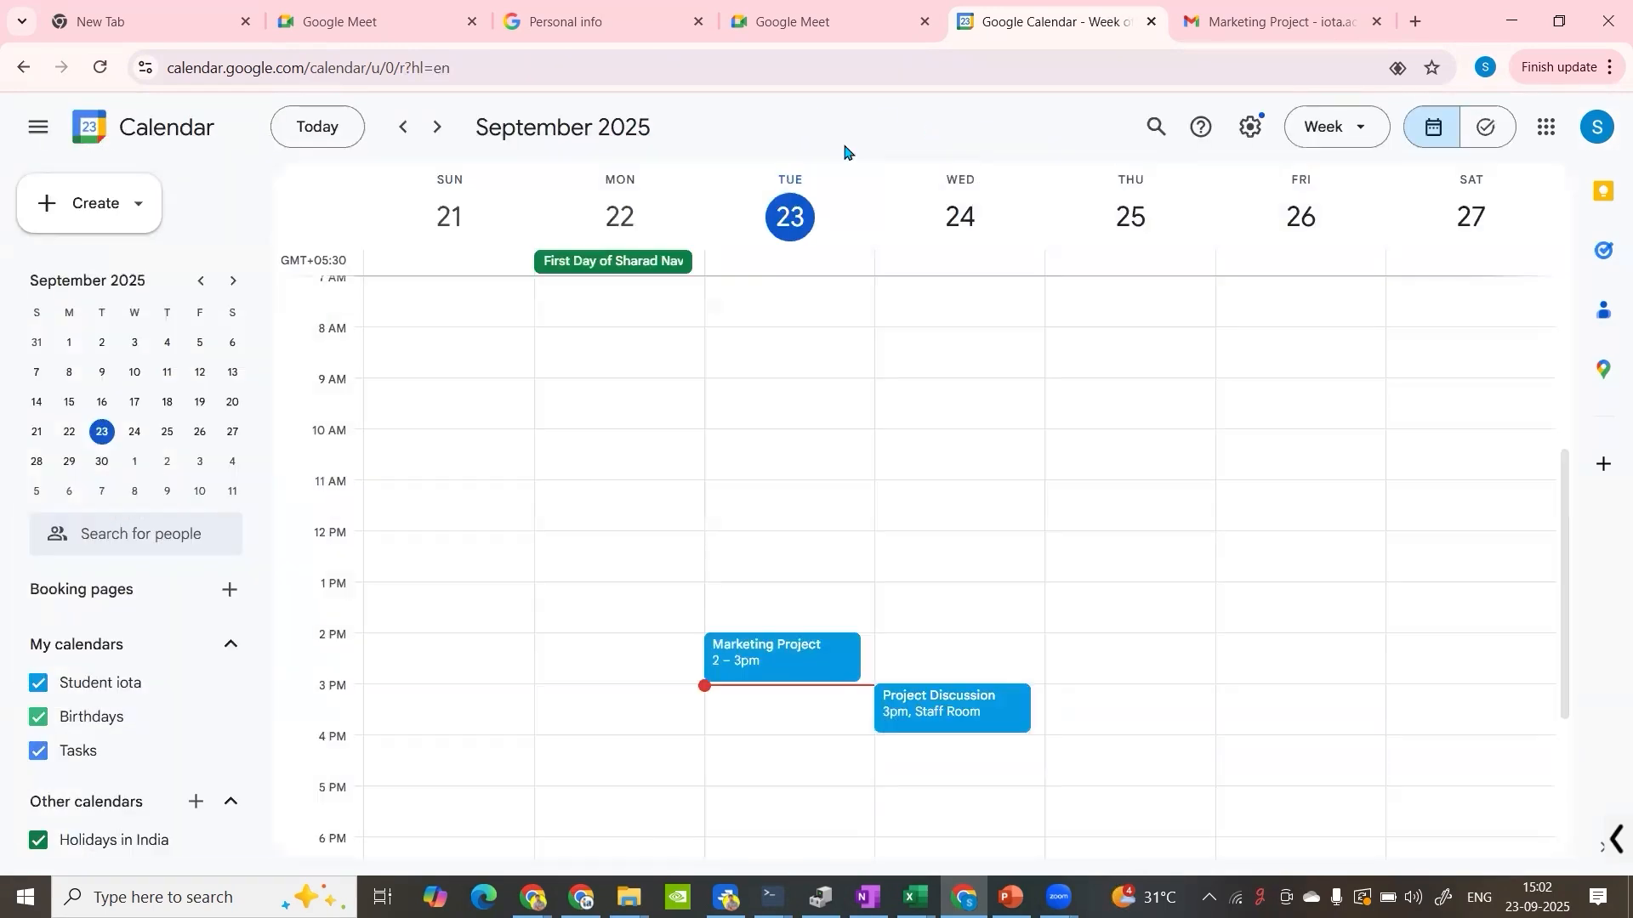
click(912, 704)
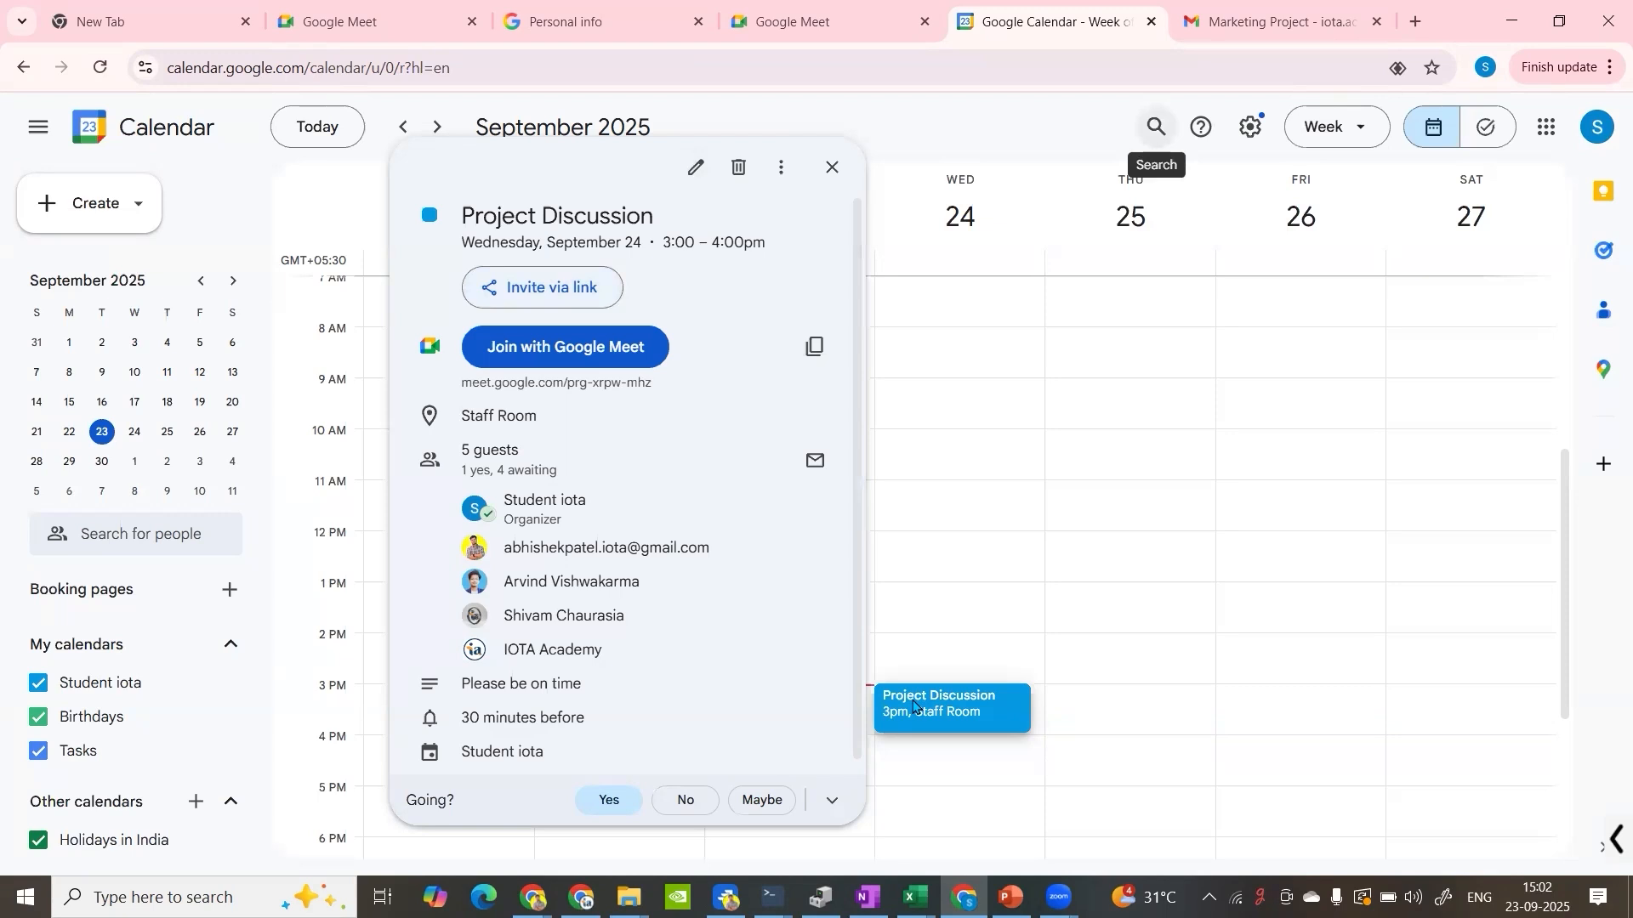
Step: Open Google Calendar in a new browser tab and view the Project Discussion event's details on September 24
click(1416, 23)
click(1549, 129)
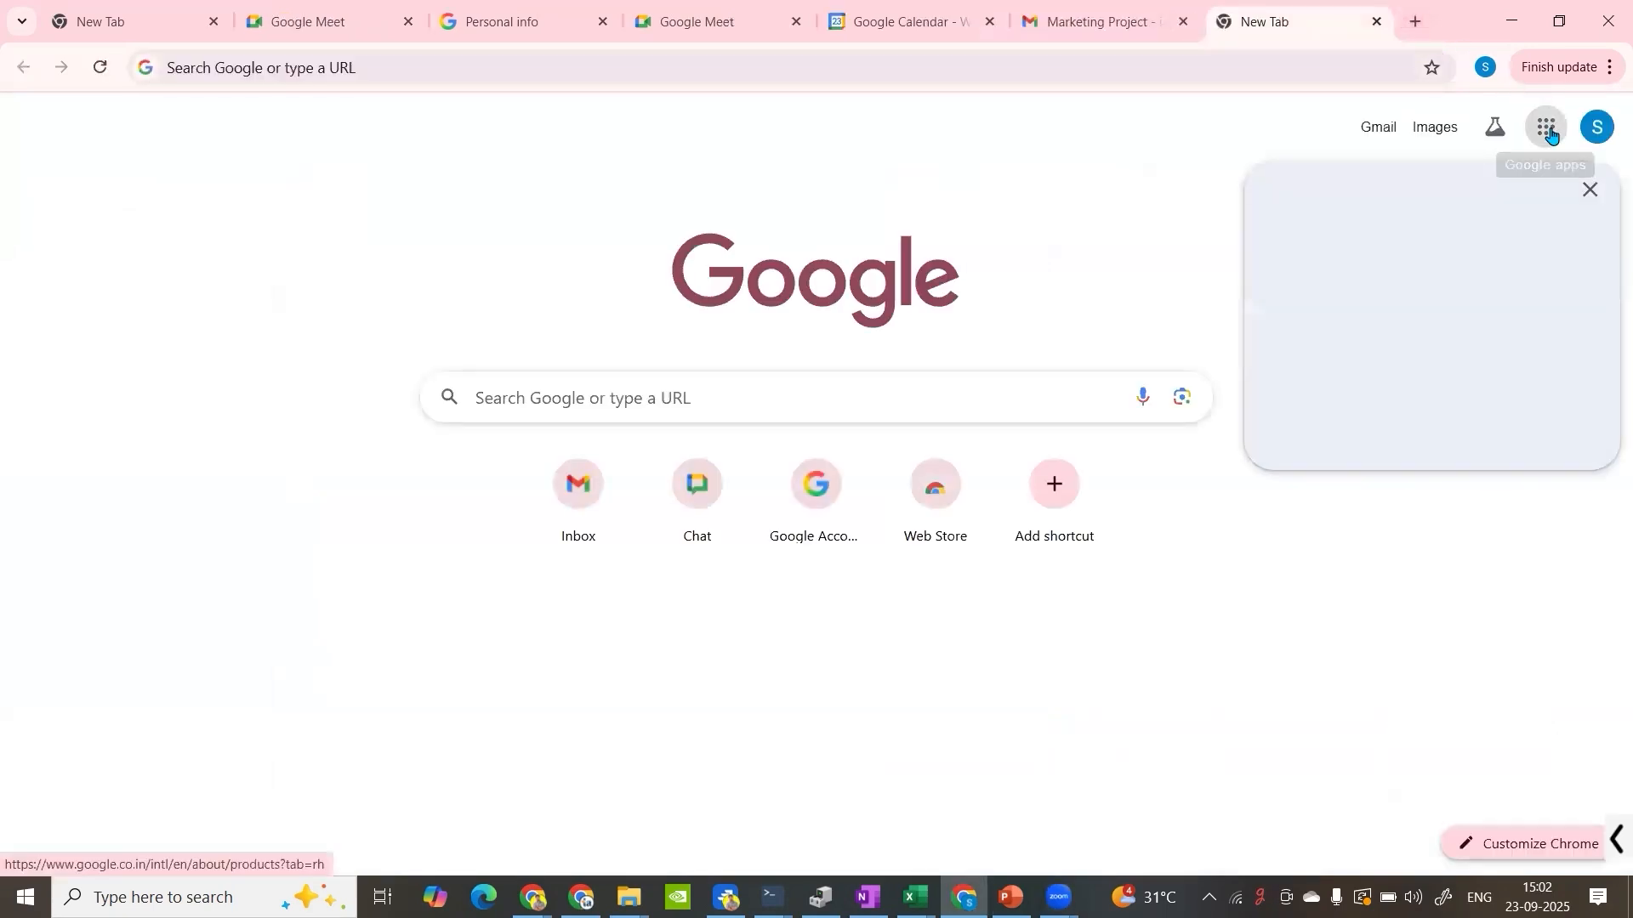
click(1426, 457)
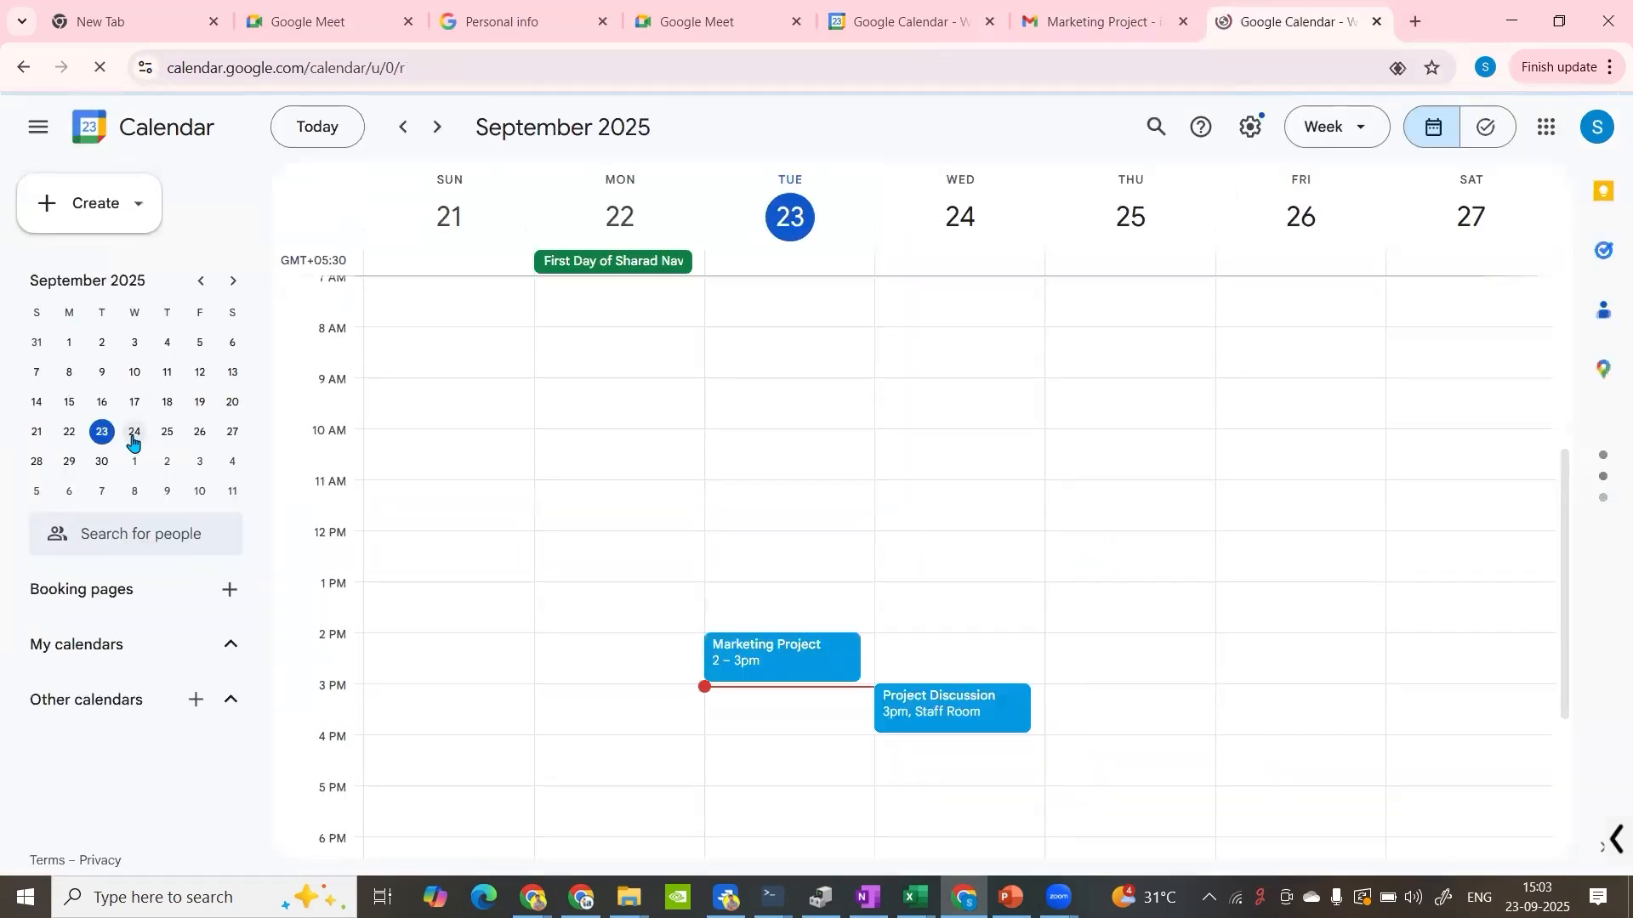
click(965, 259)
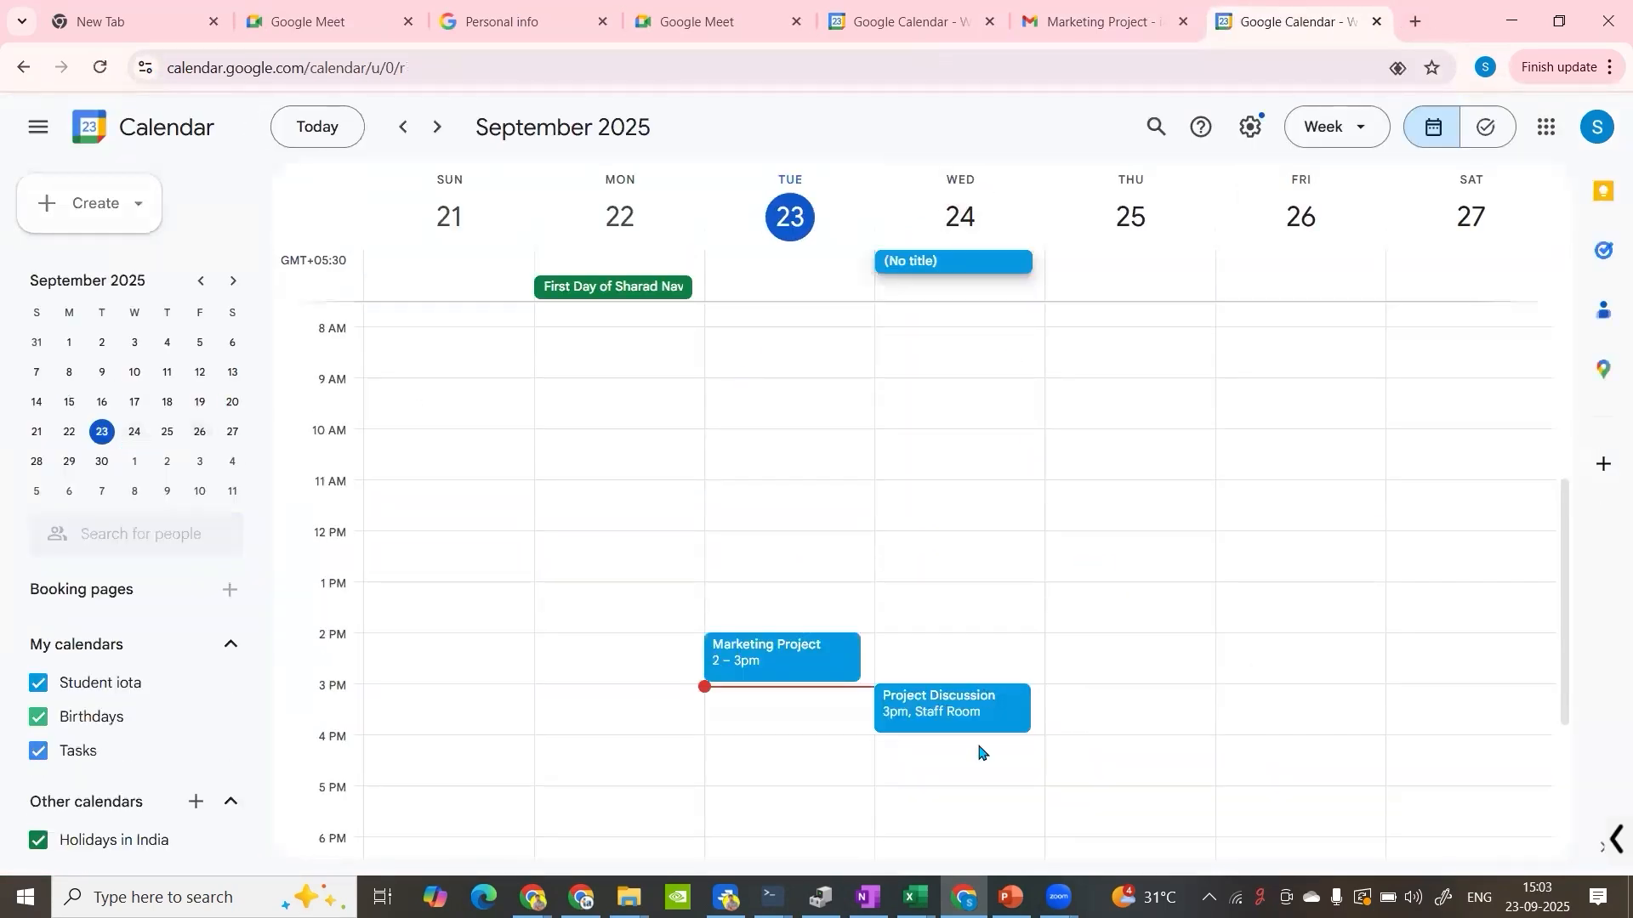
click(961, 722)
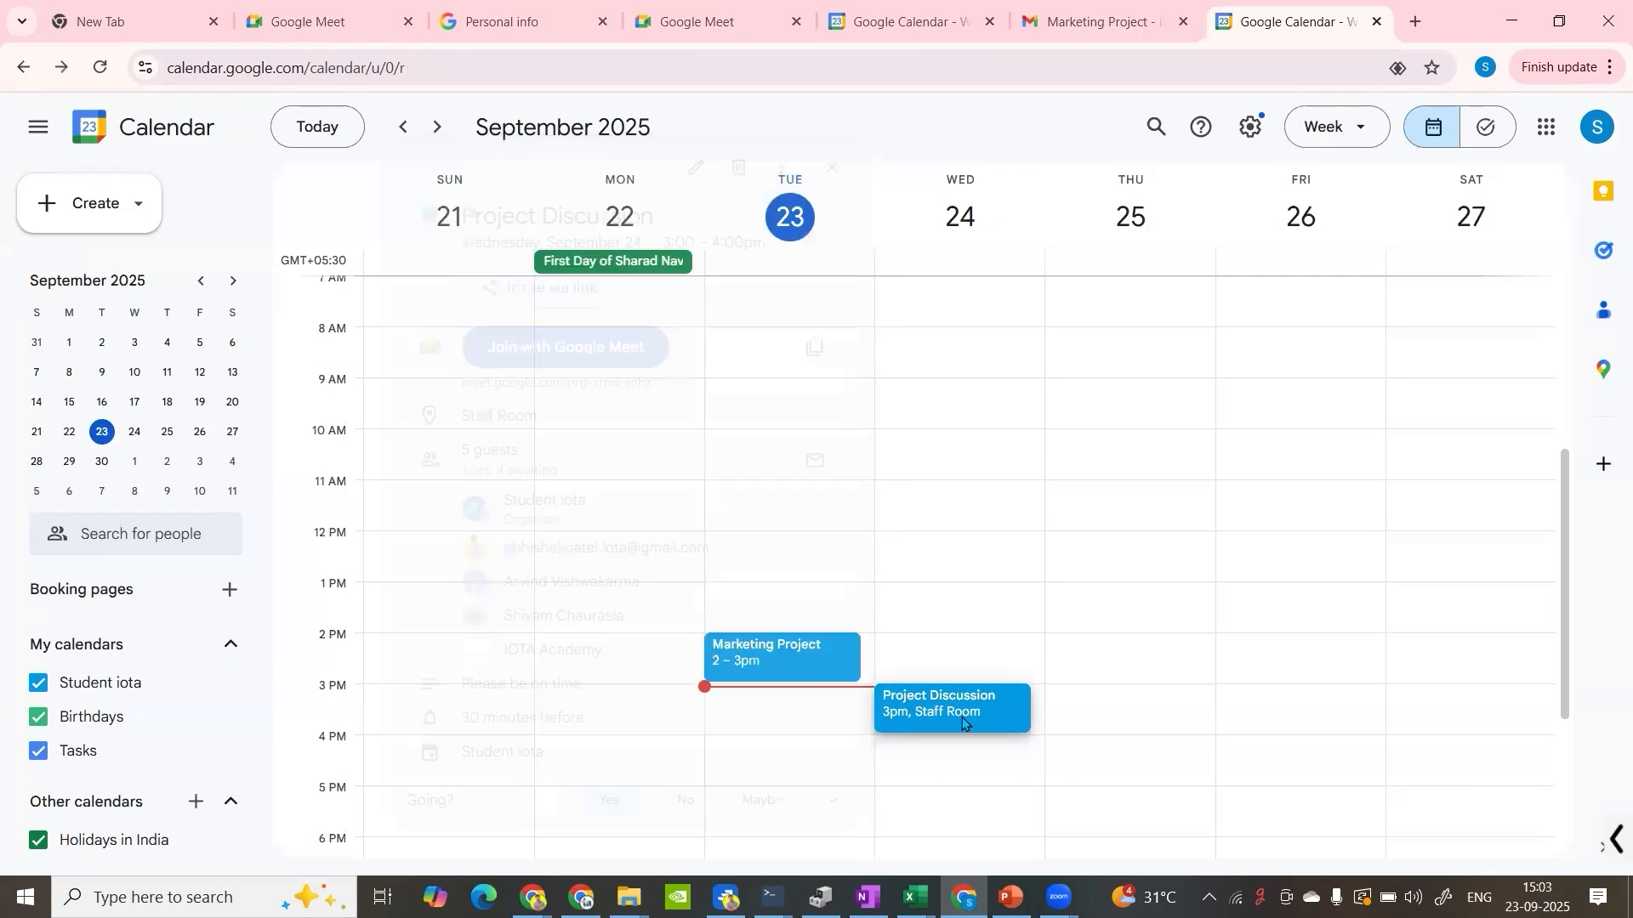
click(962, 723)
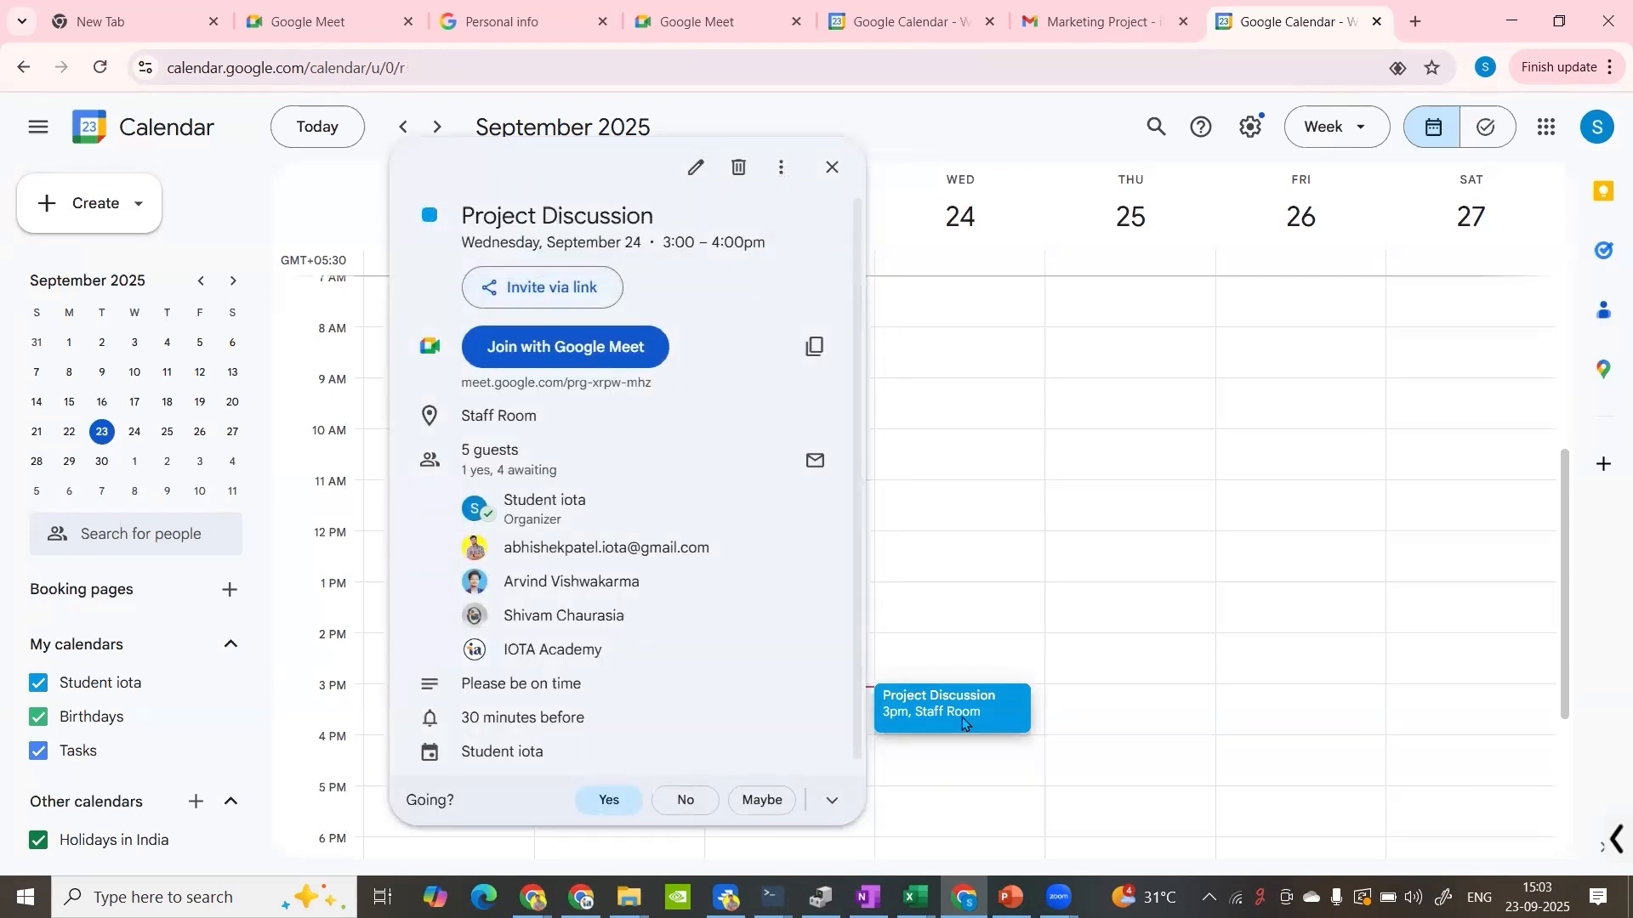
Step: Switch to the invited IOTA Academy account's Gmail window, refresh the inbox and open the Project Discussion invitation
mouse_move(582, 898)
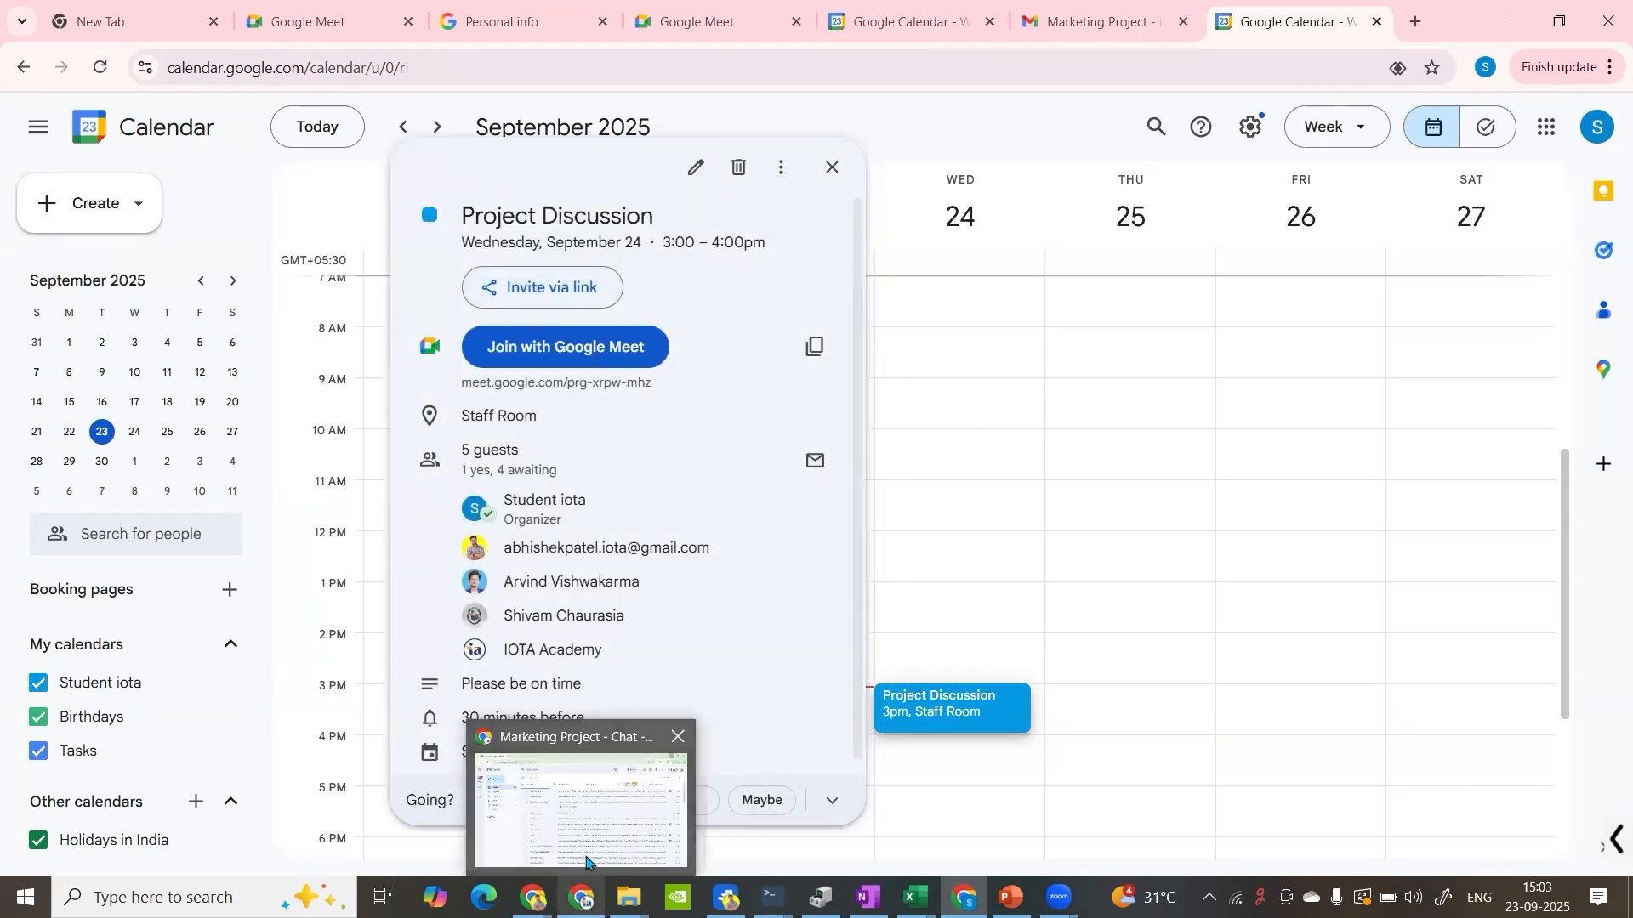
click(566, 781)
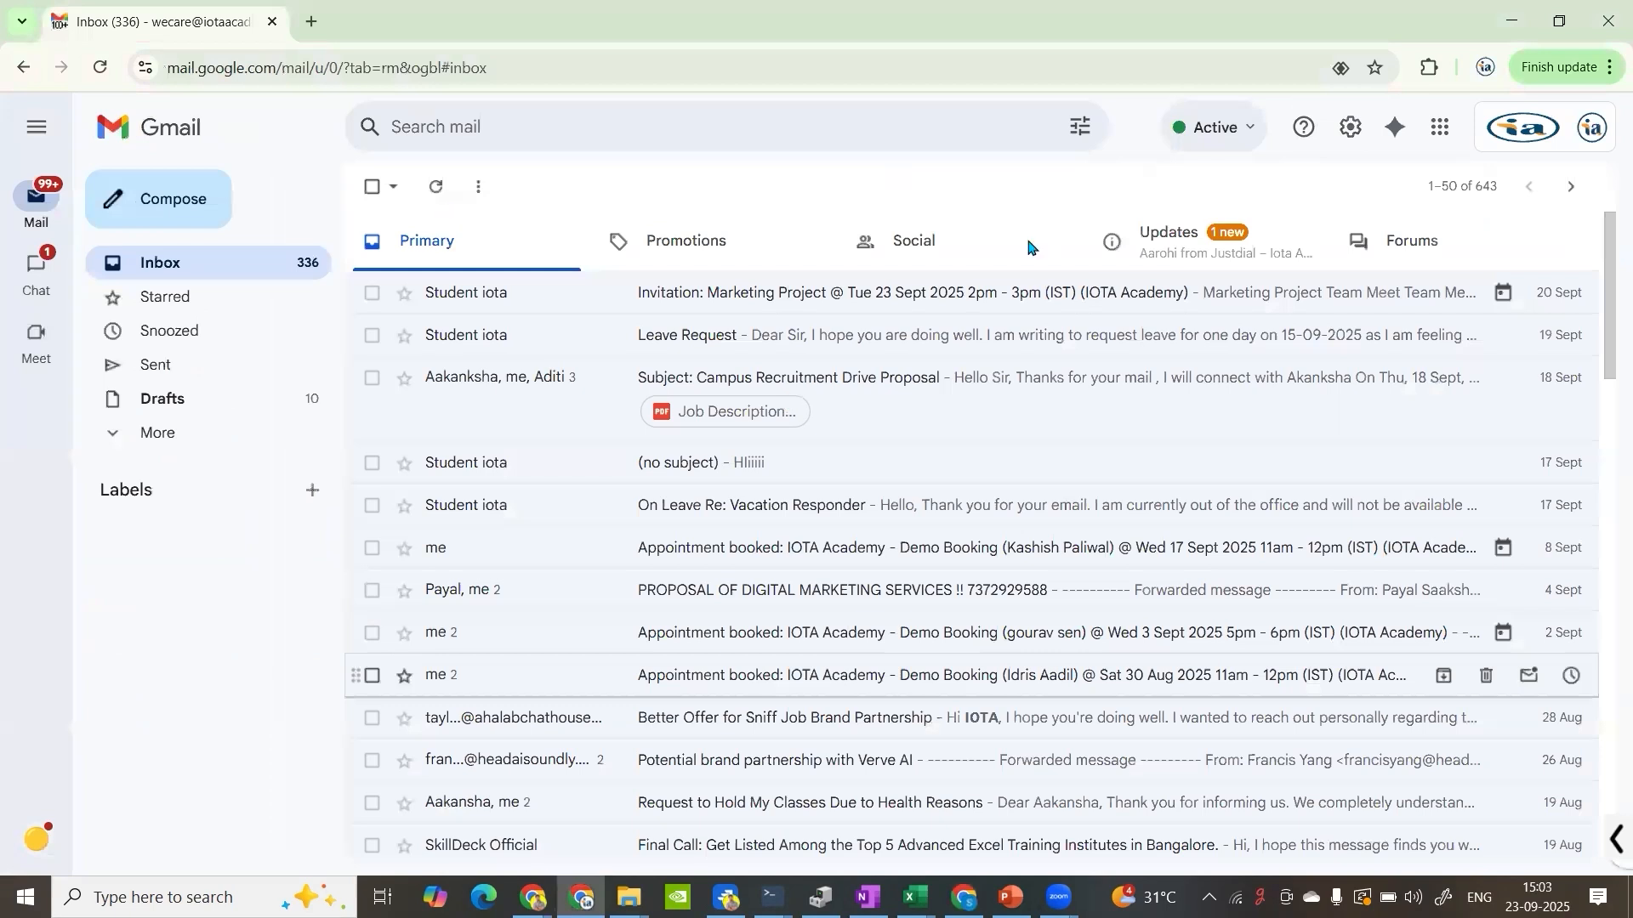
click(100, 68)
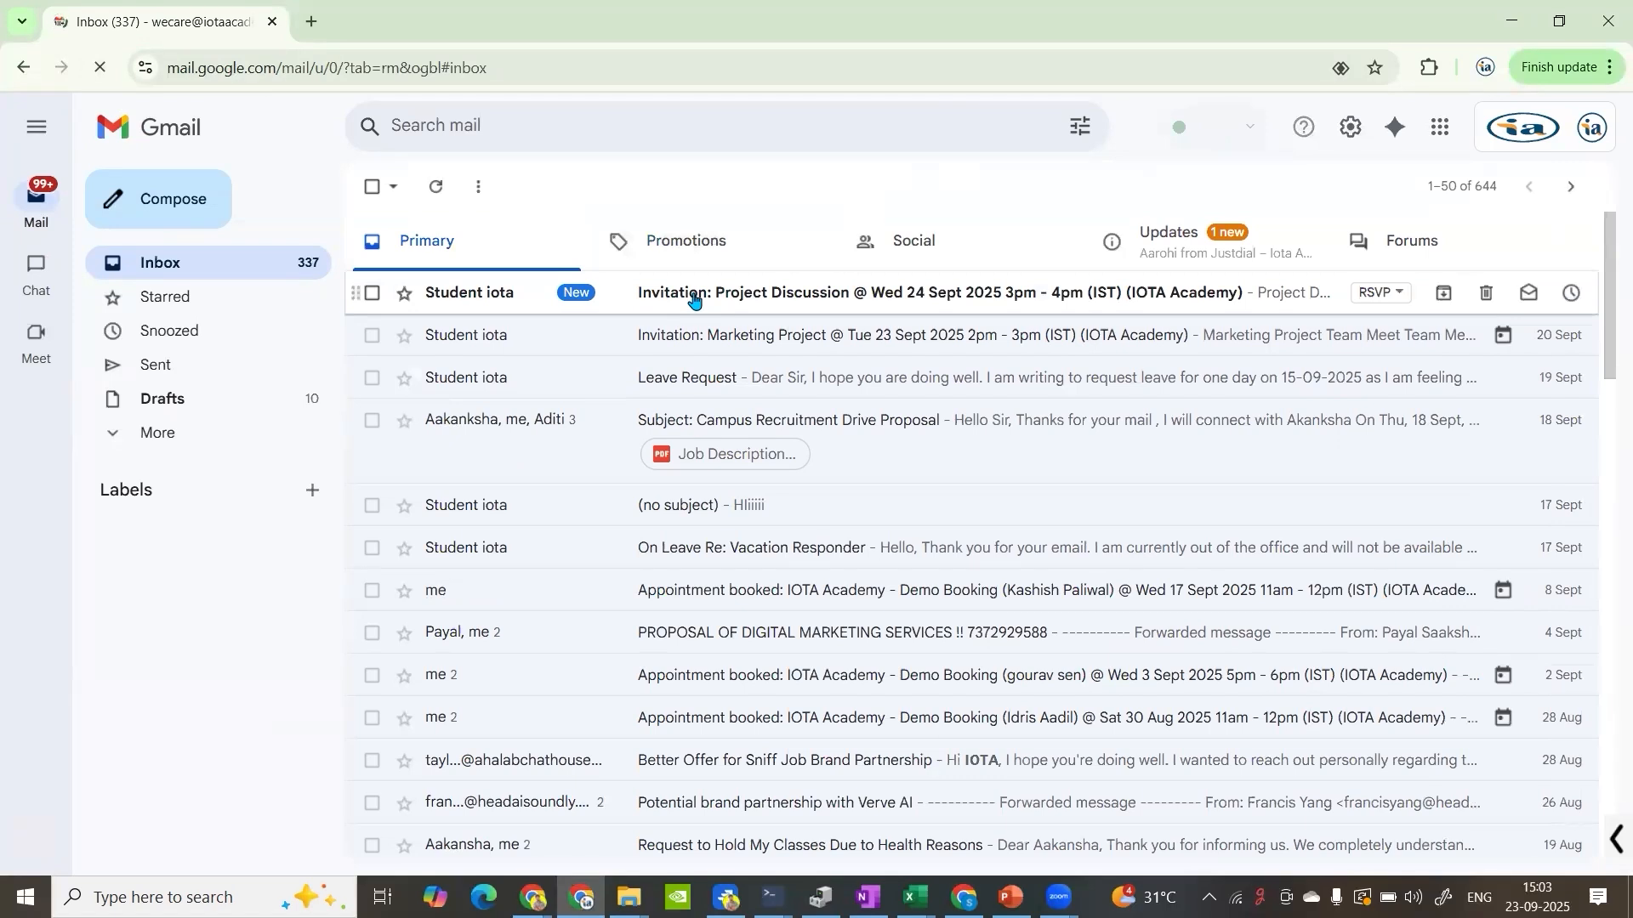
click(696, 298)
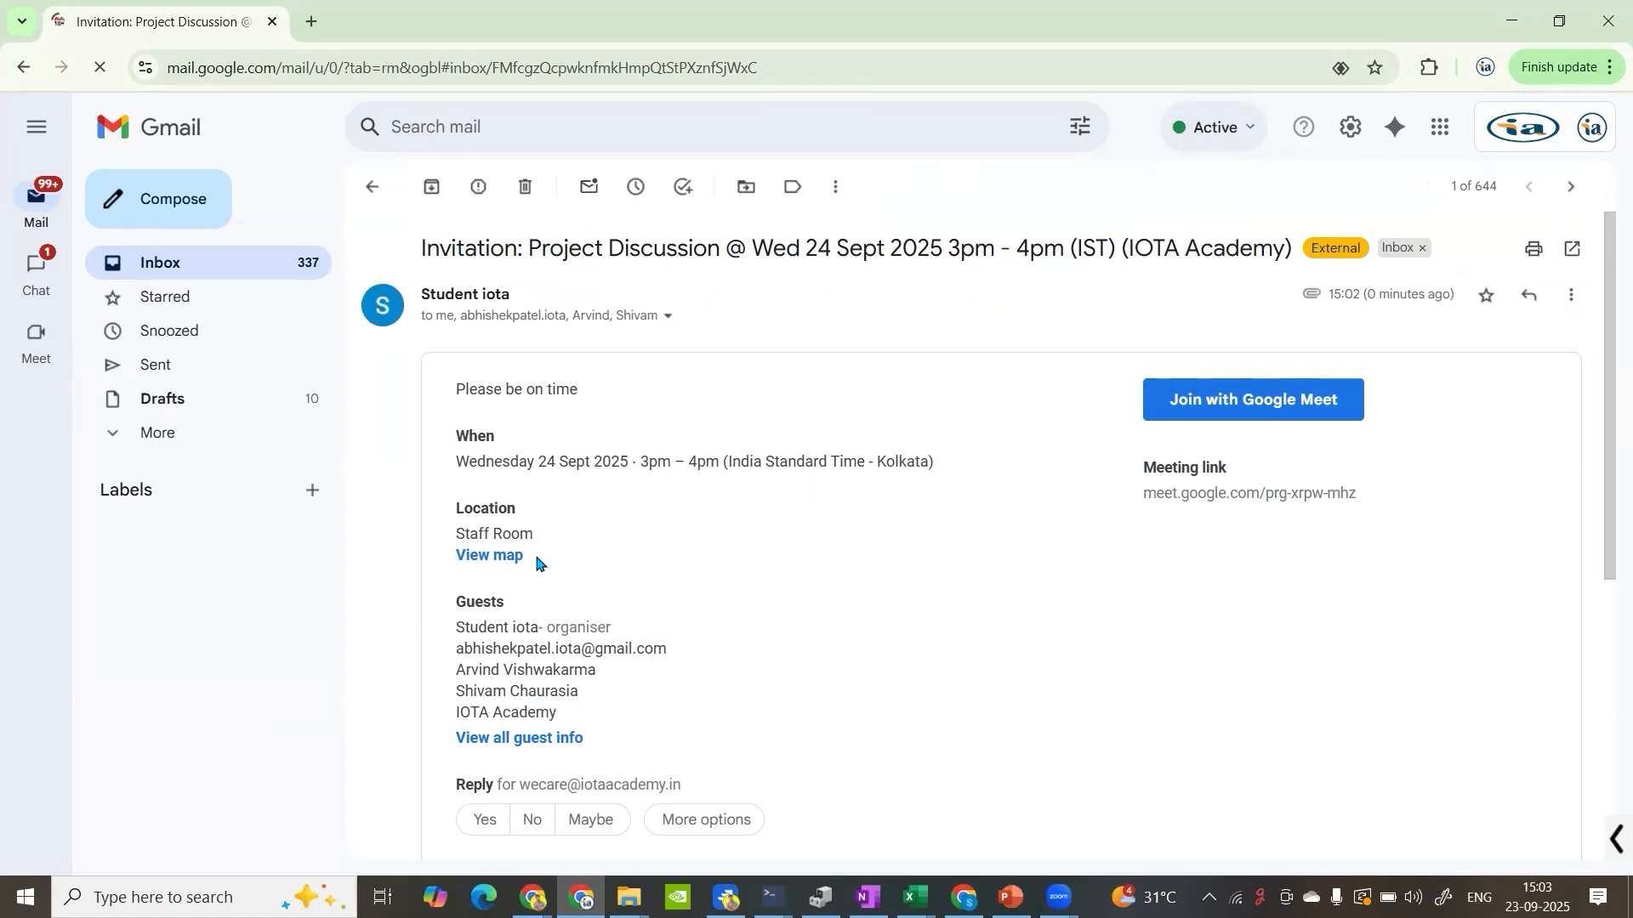
Step: Read through the invitation email, examining its date, location, guest list, reply options and attachment
drag(454, 634, 606, 668)
click(616, 686)
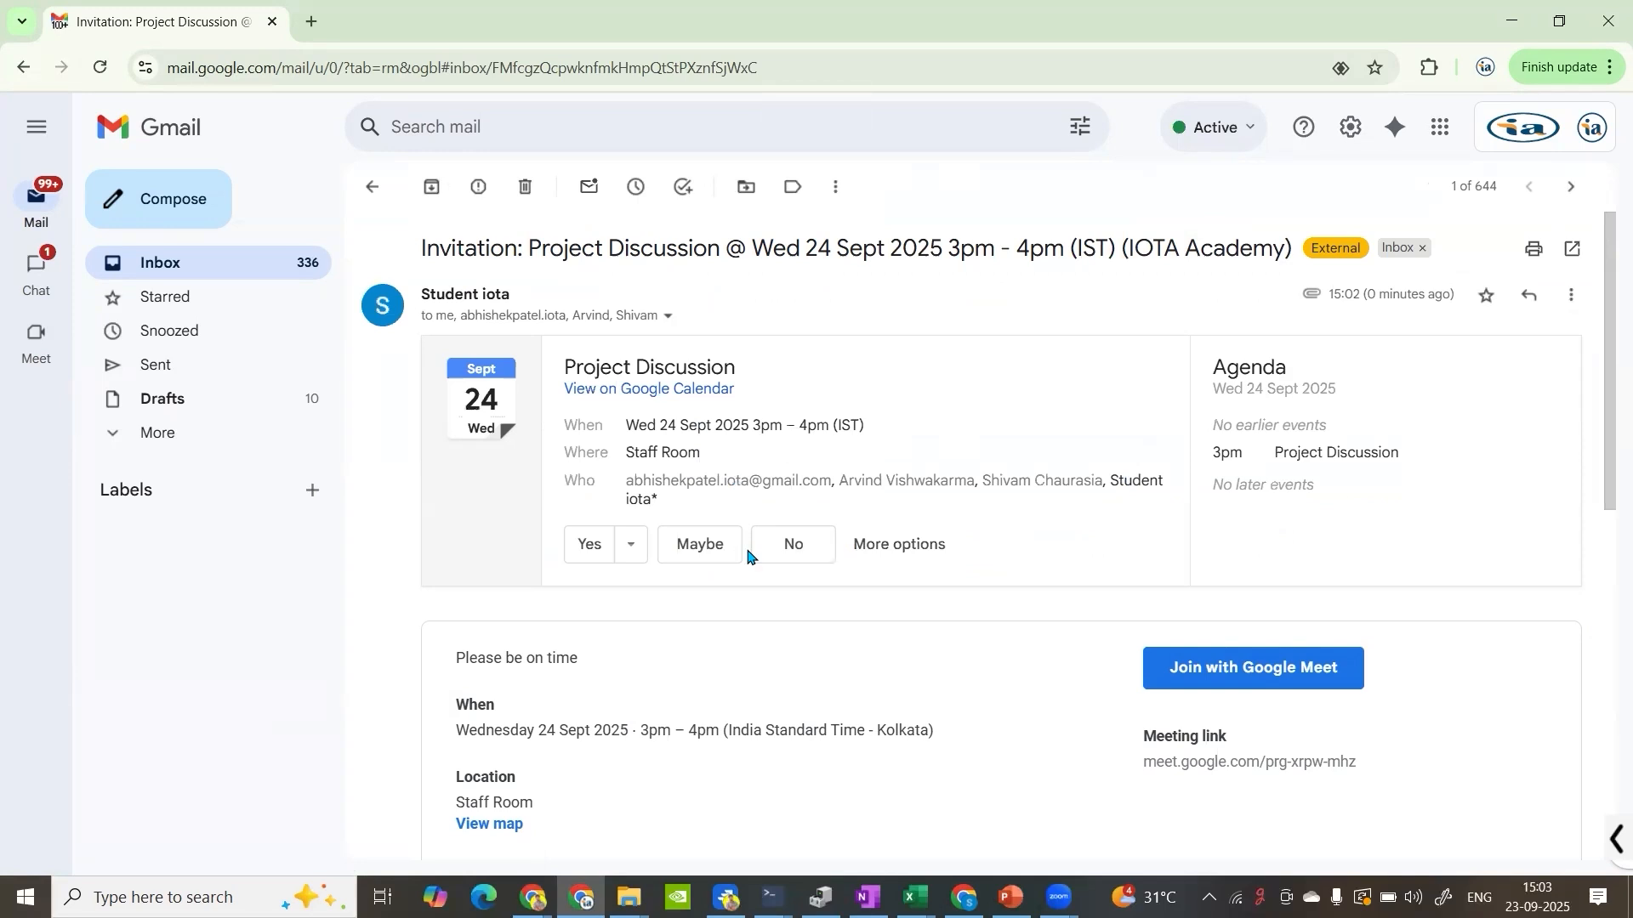
scroll(738, 544, down, 3)
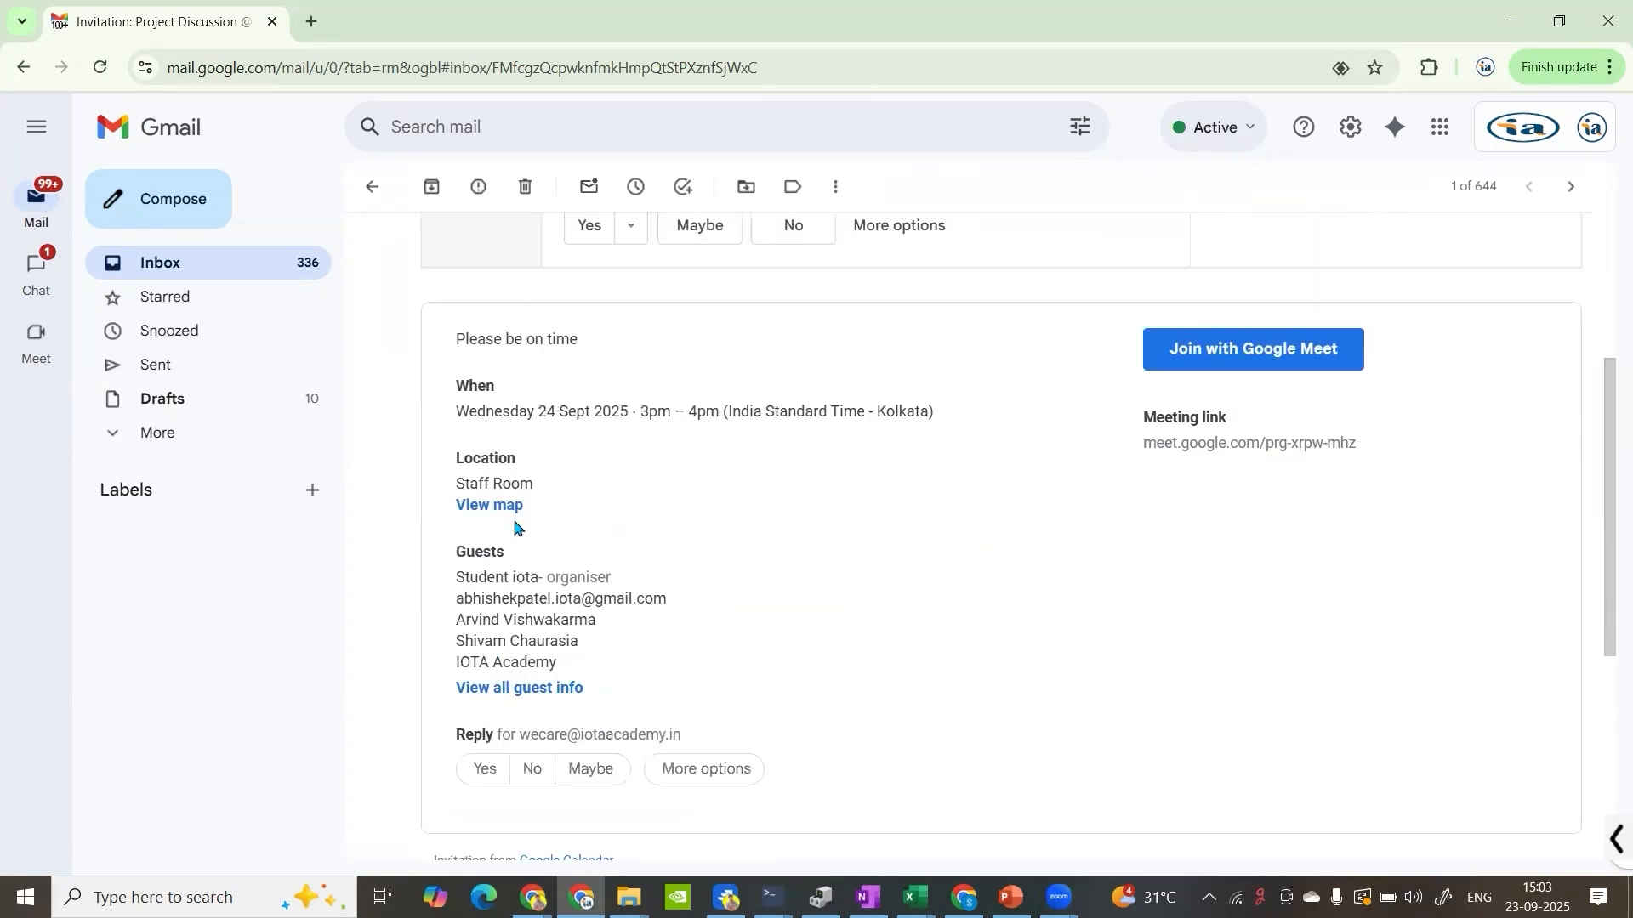
scroll(643, 547, down, 4)
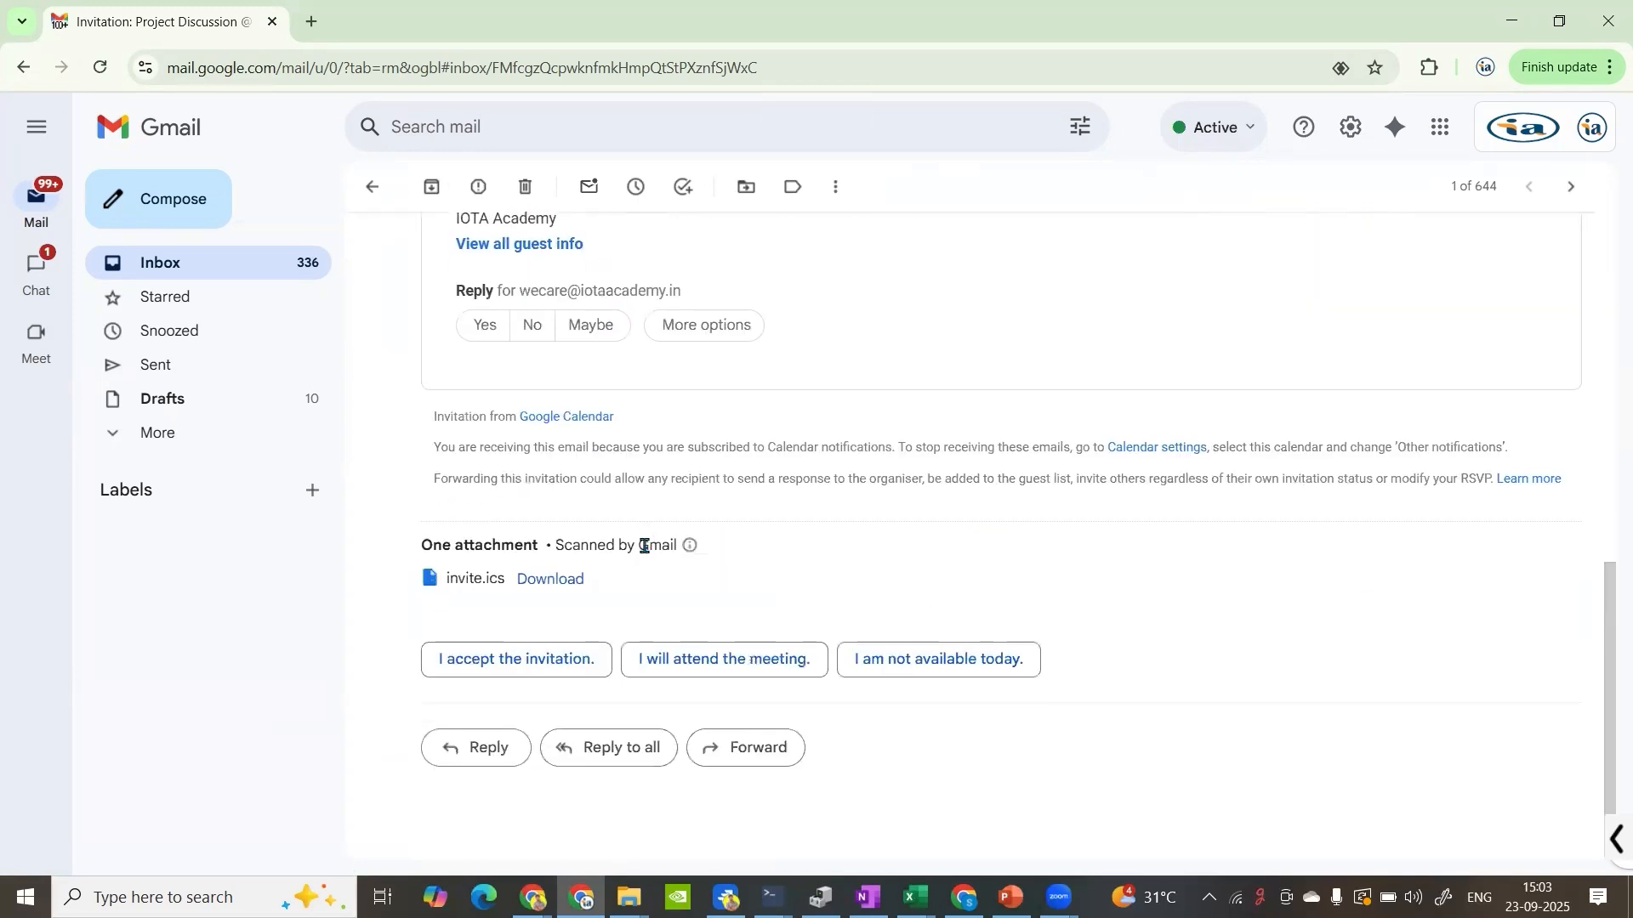
scroll(644, 546, up, 7)
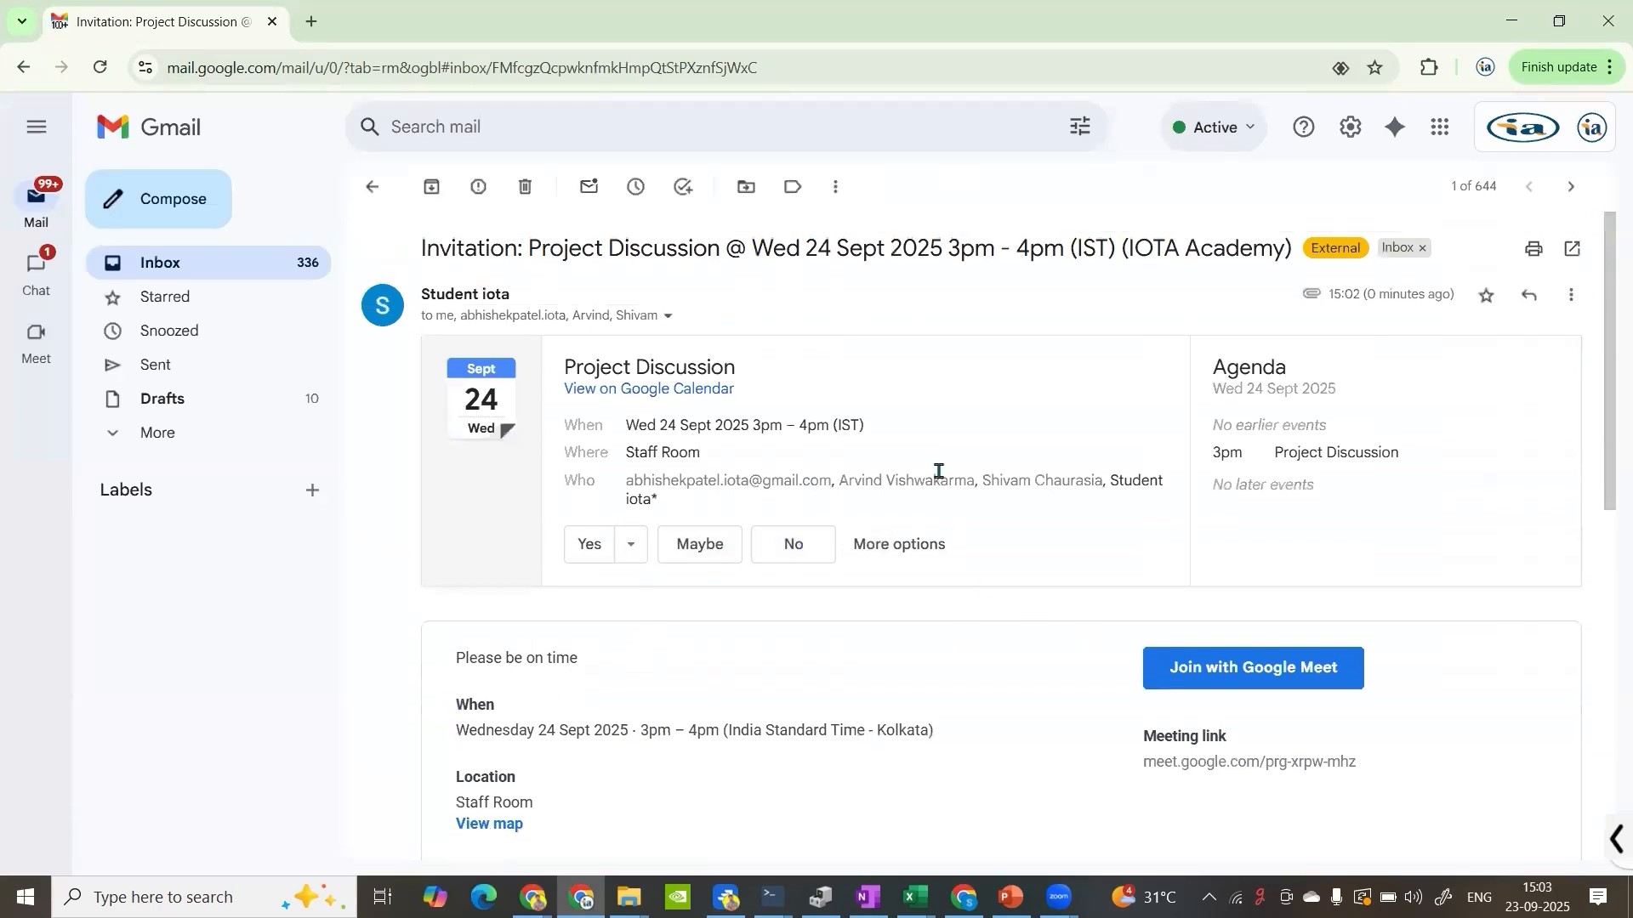
Step: Open the Google Meet call from the invitation and ask to join it without microphone and camera
click(1195, 685)
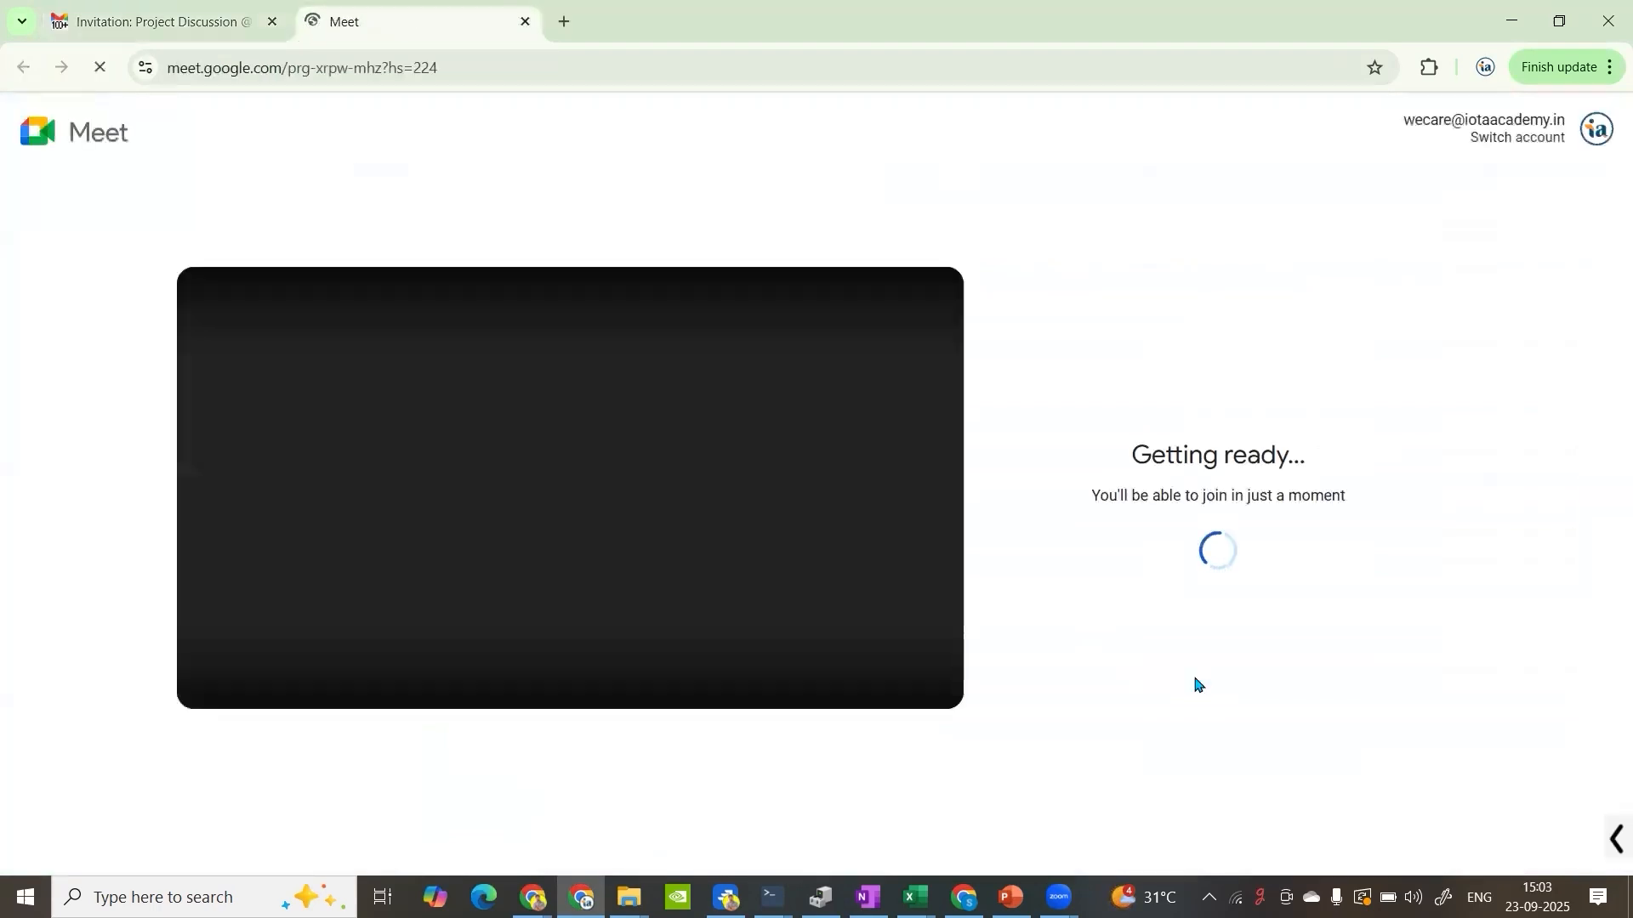
click(154, 24)
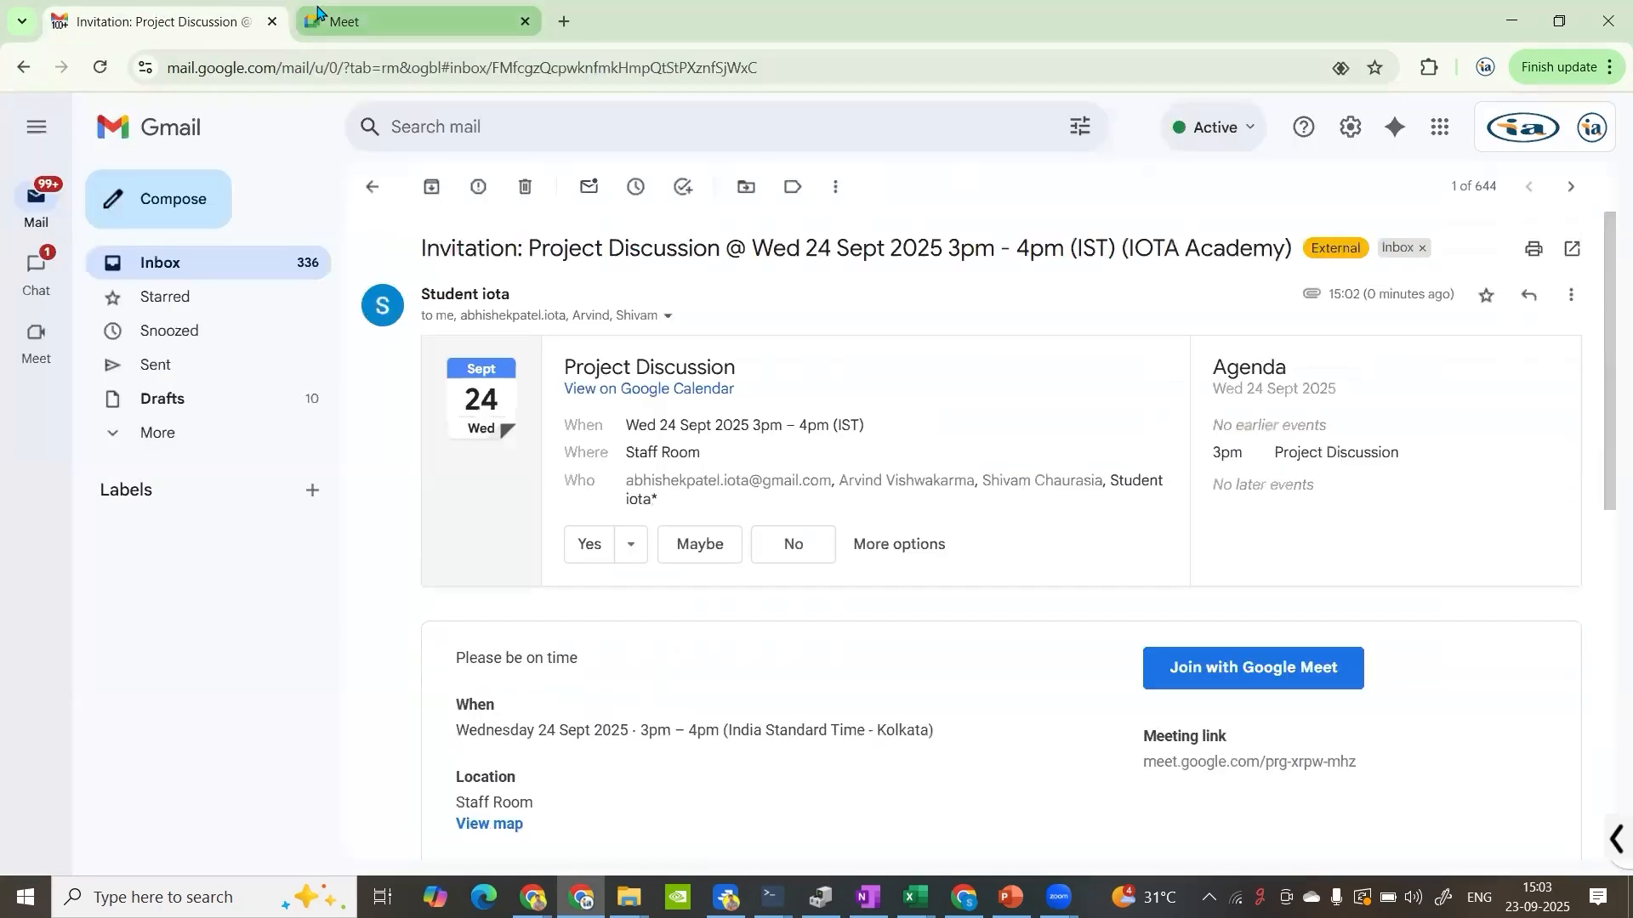
click(1204, 678)
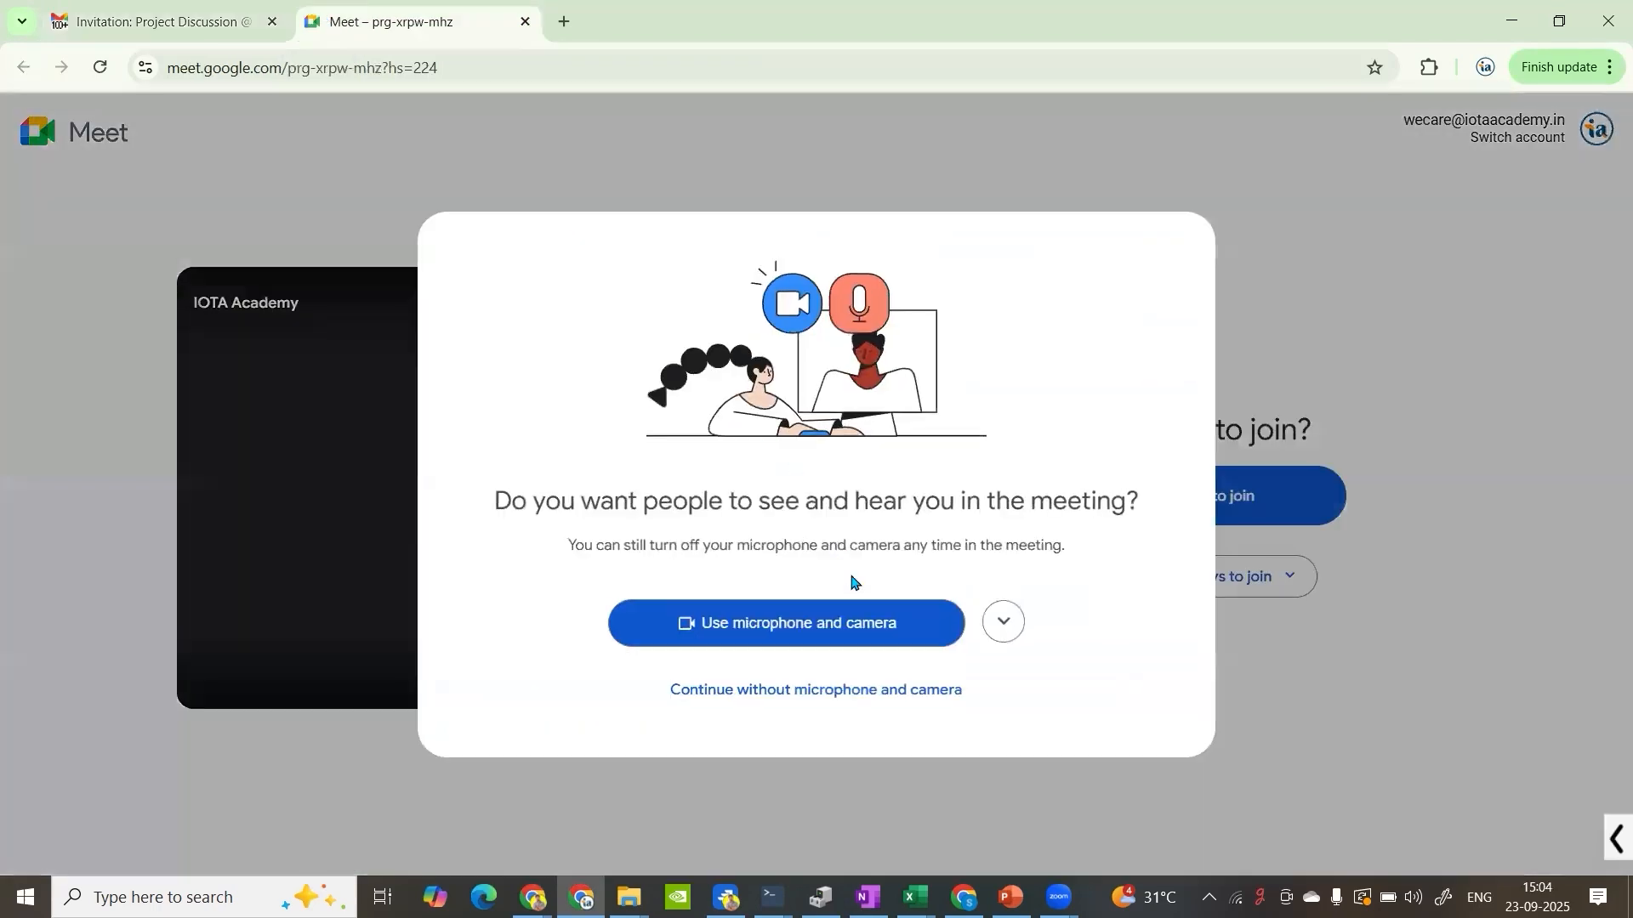
click(825, 693)
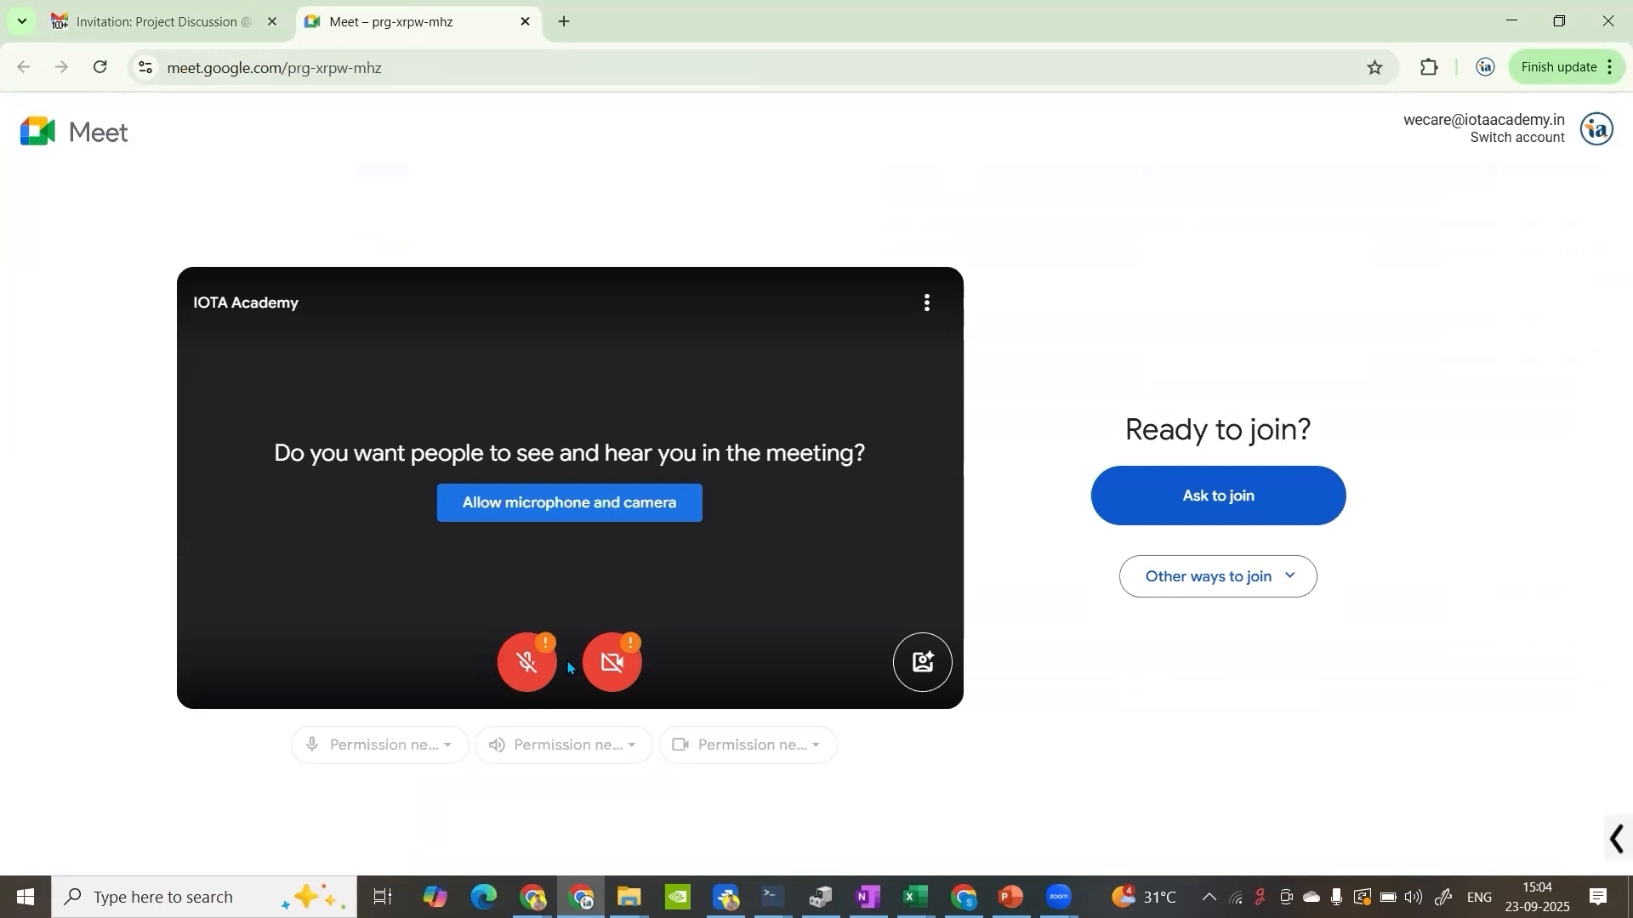
click(1170, 504)
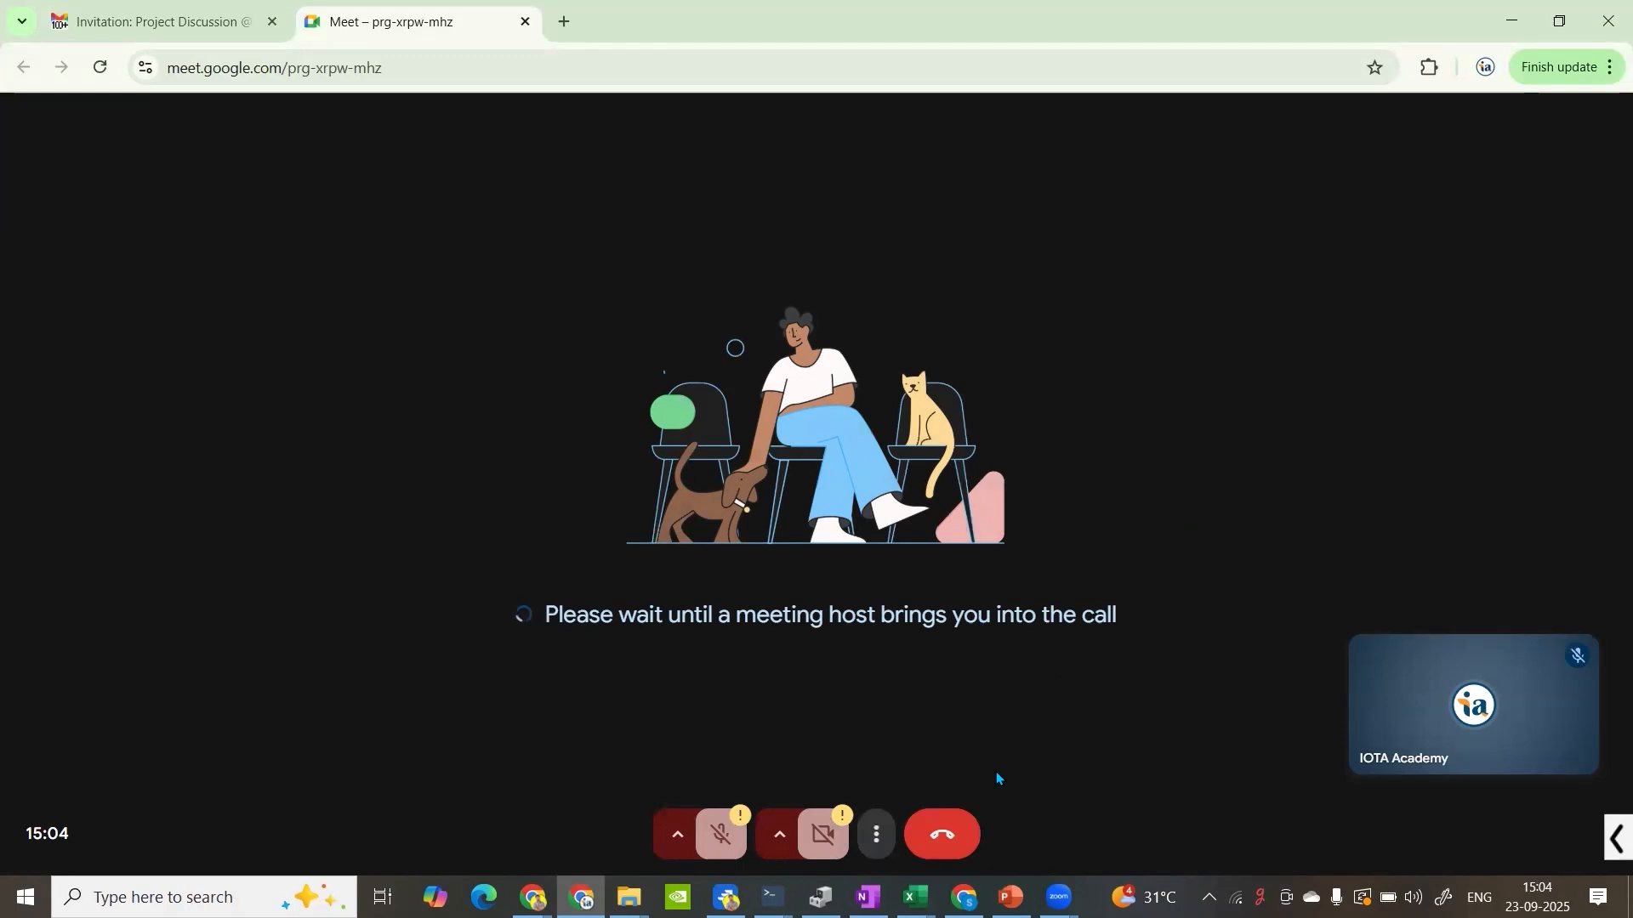
Step: Leave the Meet call, and return to the organizer's Google Calendar window with the event details closed
click(955, 840)
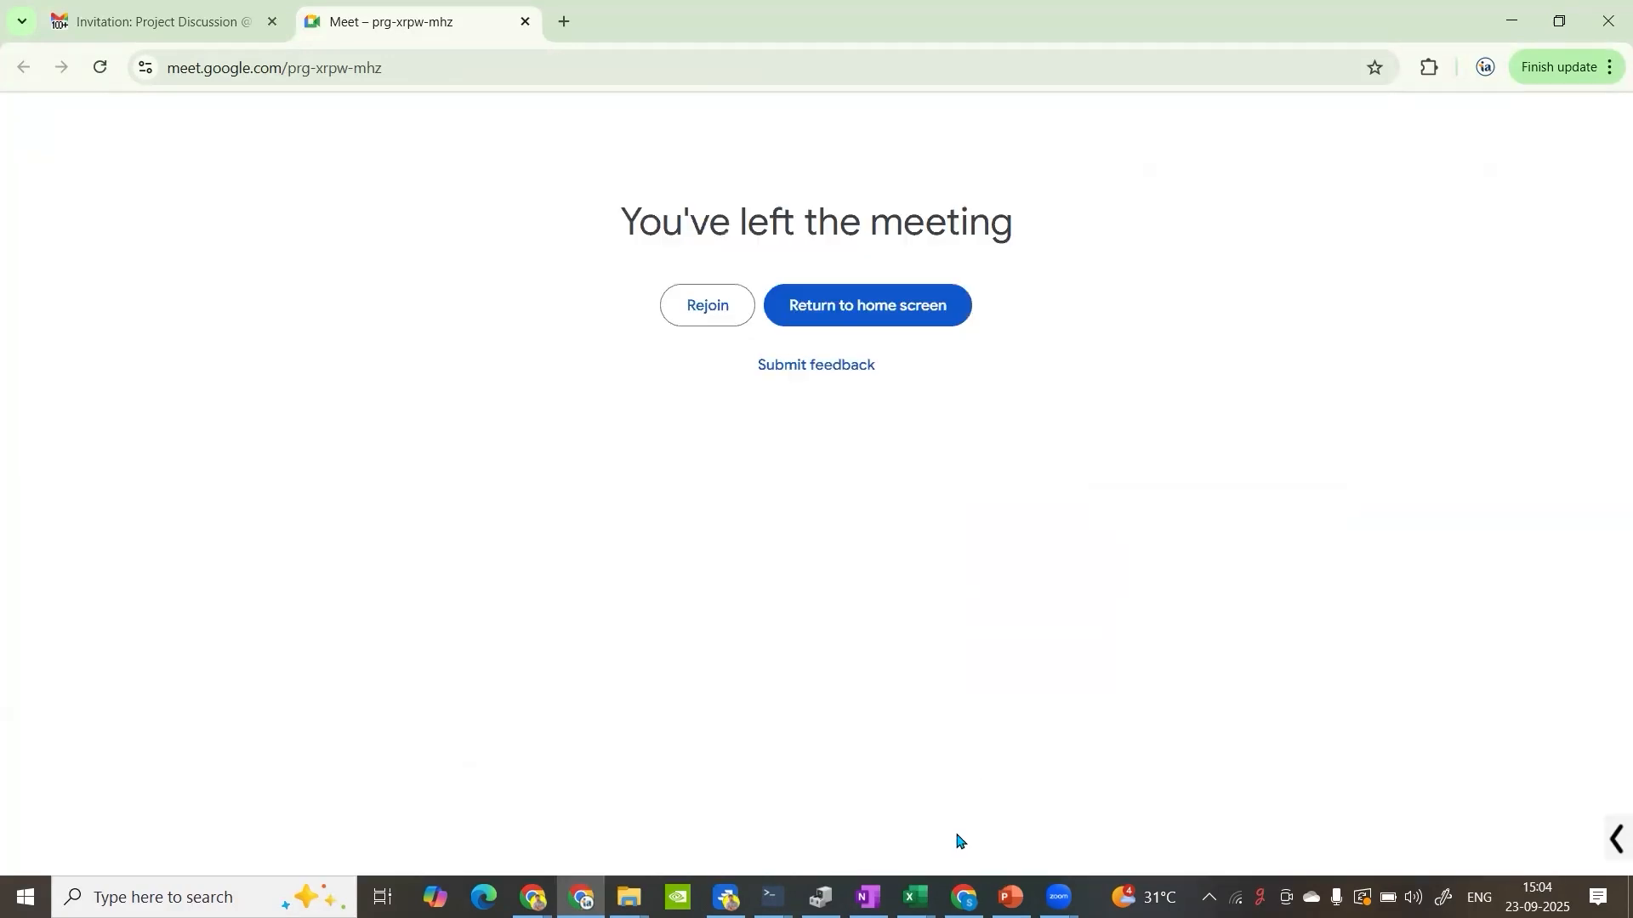
click(189, 19)
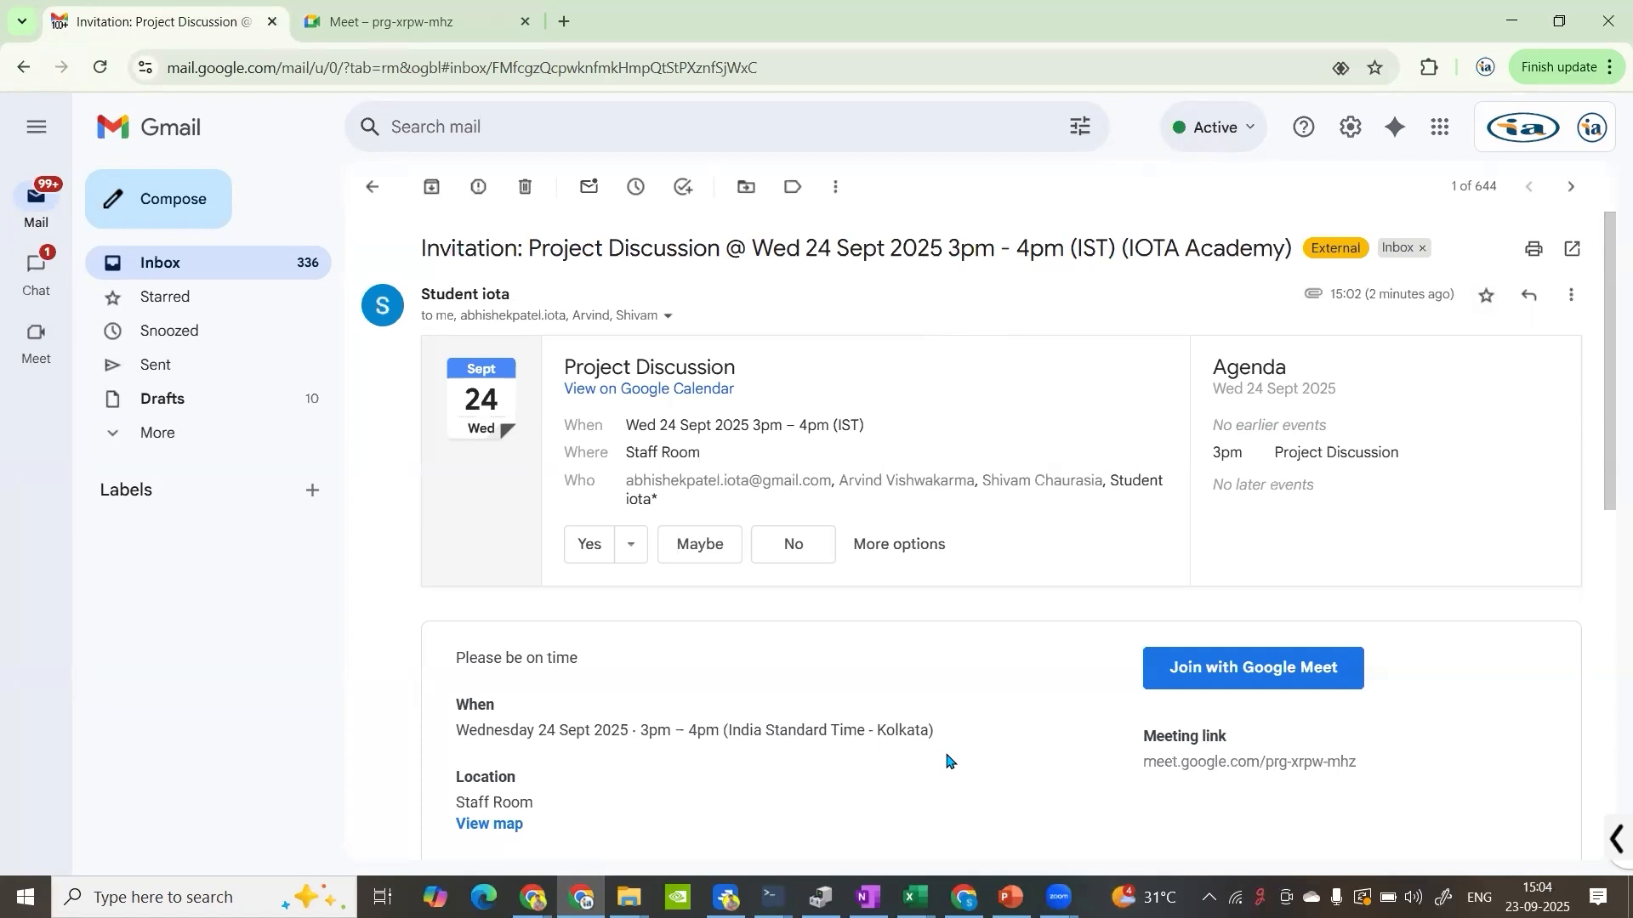
click(963, 898)
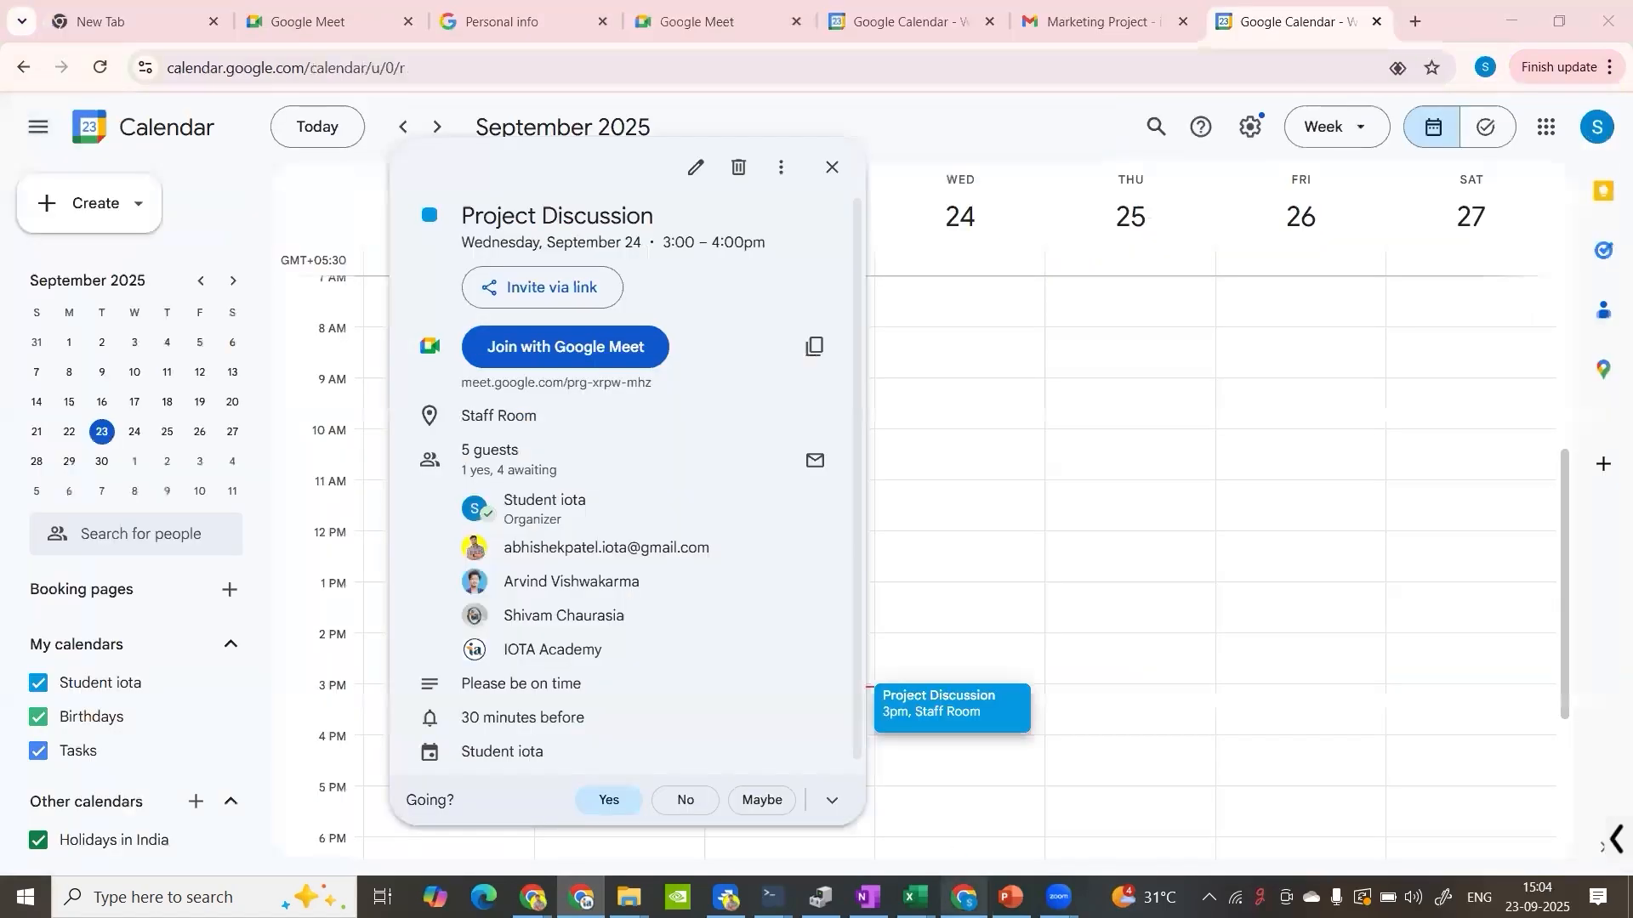
click(837, 168)
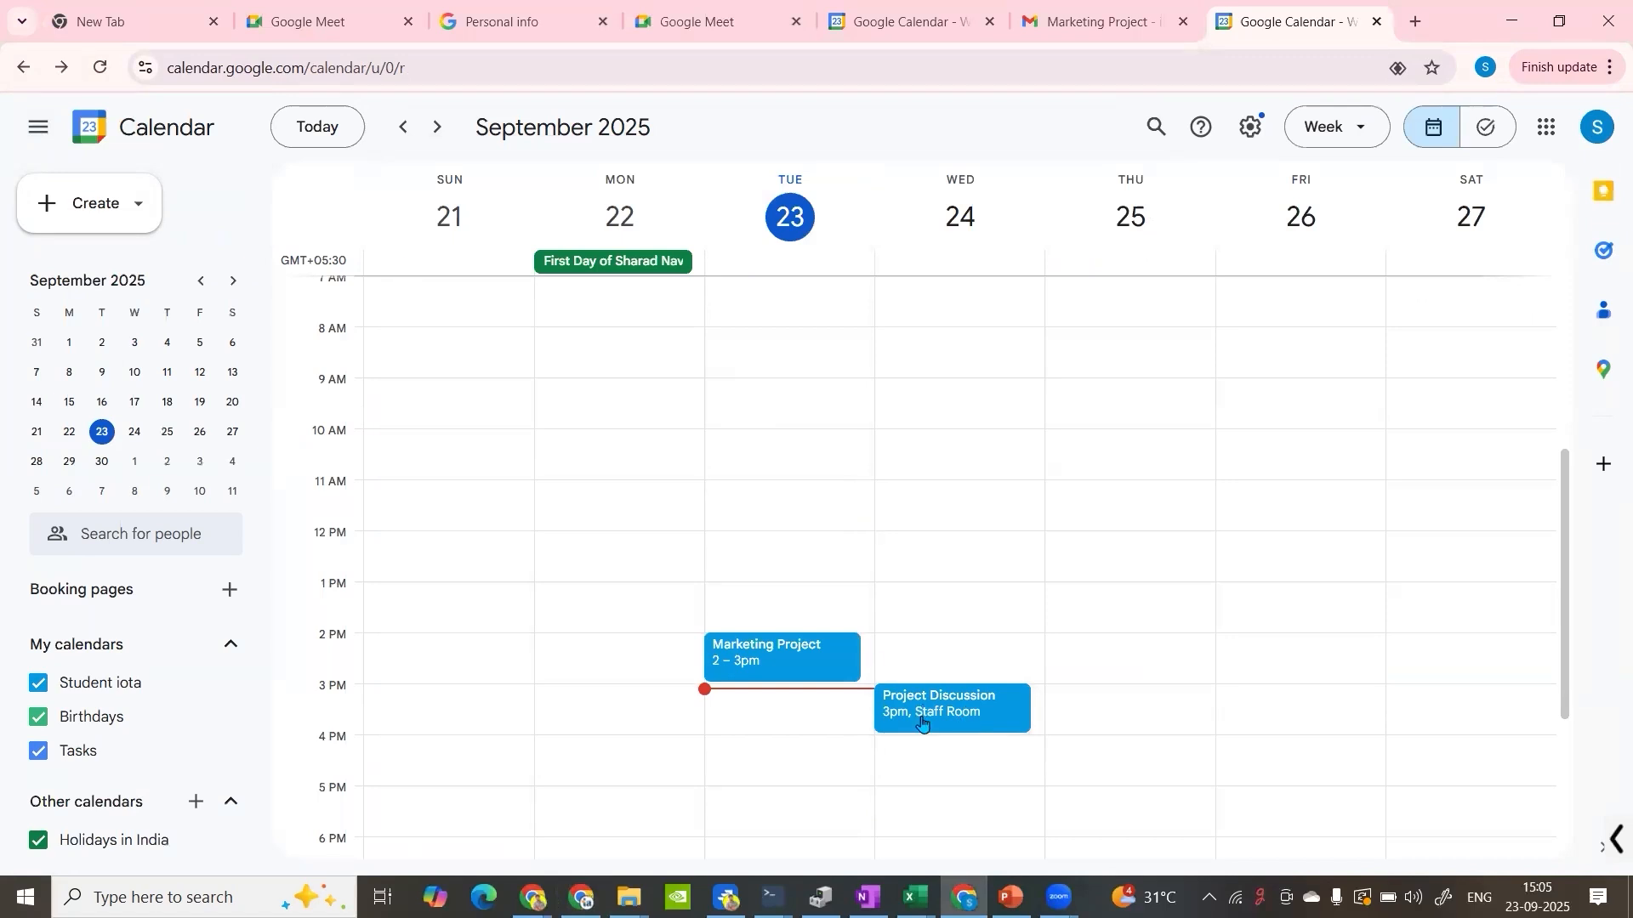
Step: Check which Google account is signed in to the calendar, and view the Project Discussion event's details once more
click(1590, 136)
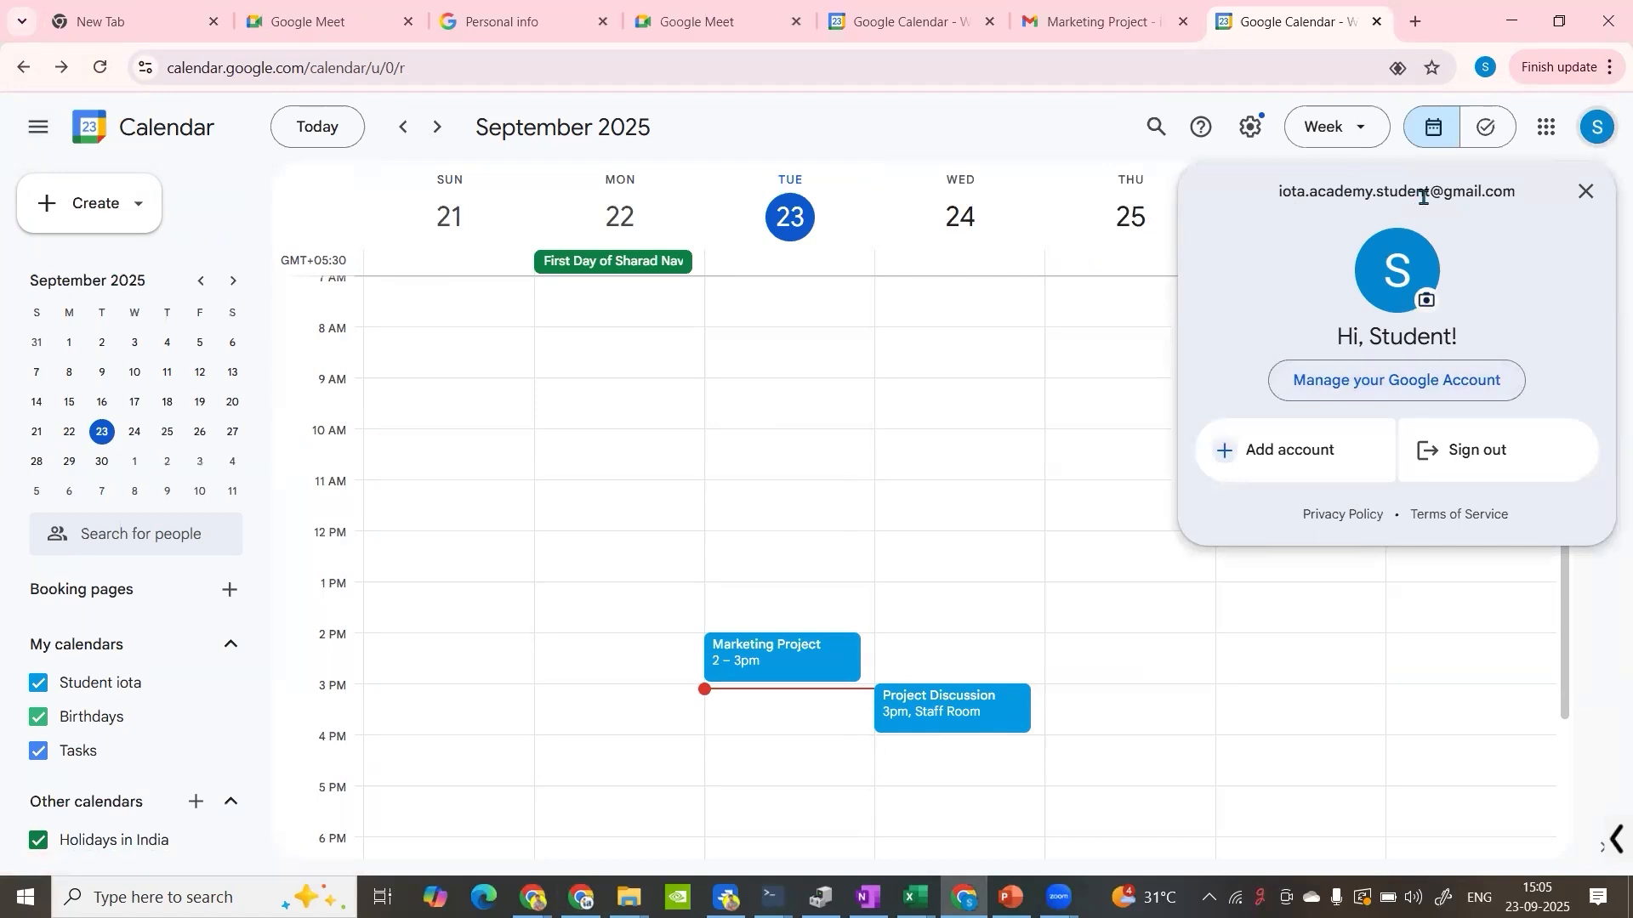
click(1585, 191)
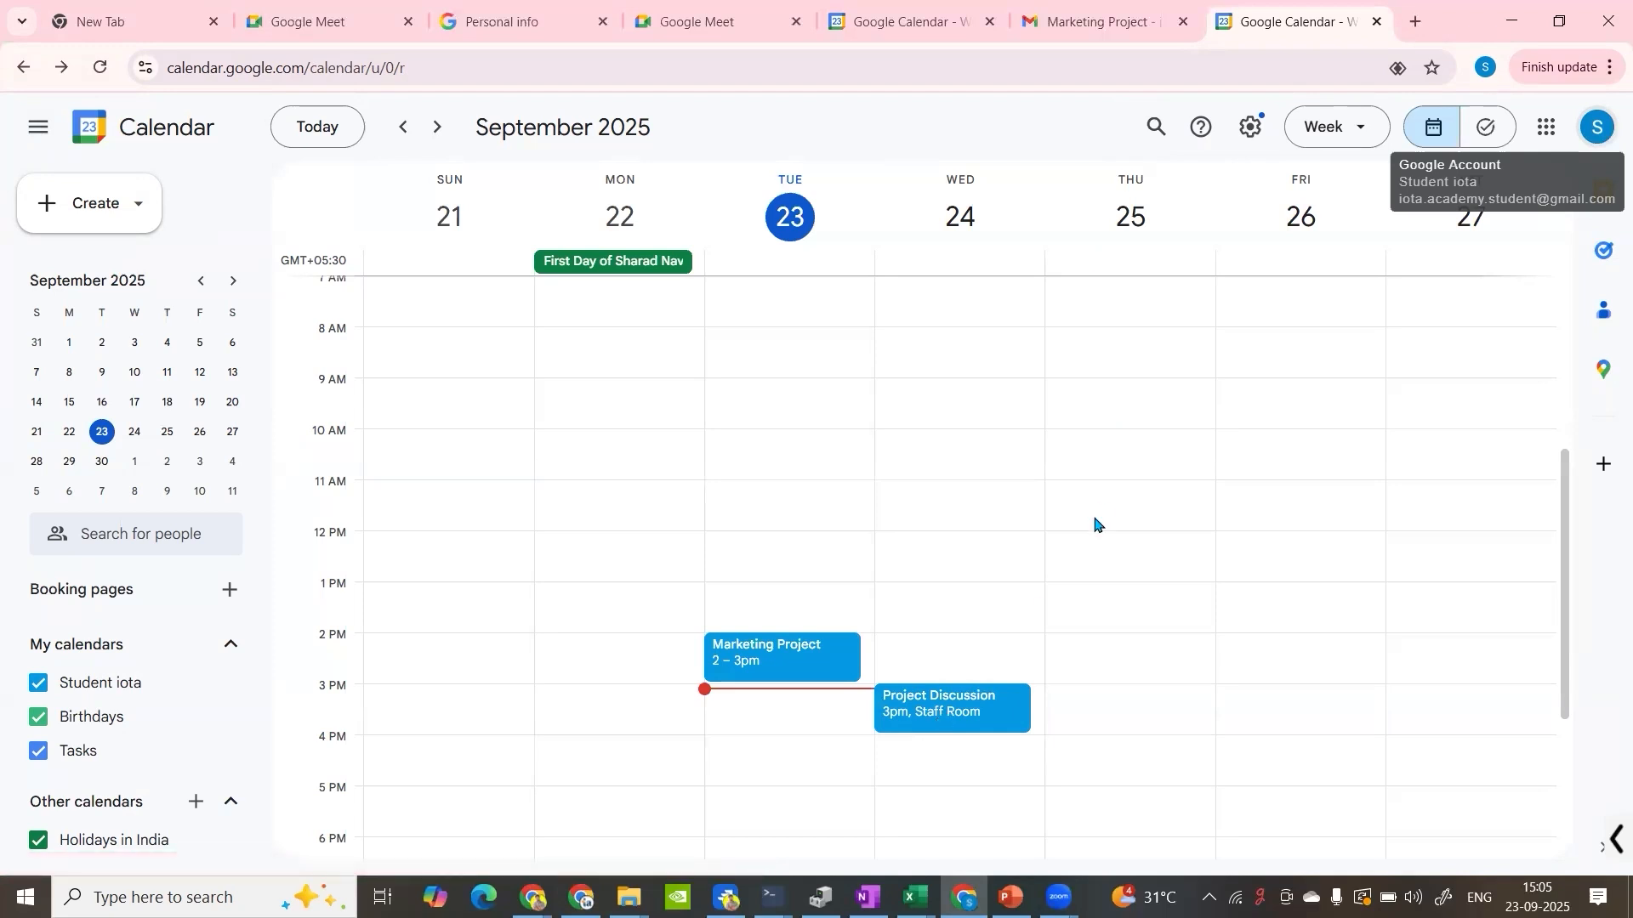
click(964, 711)
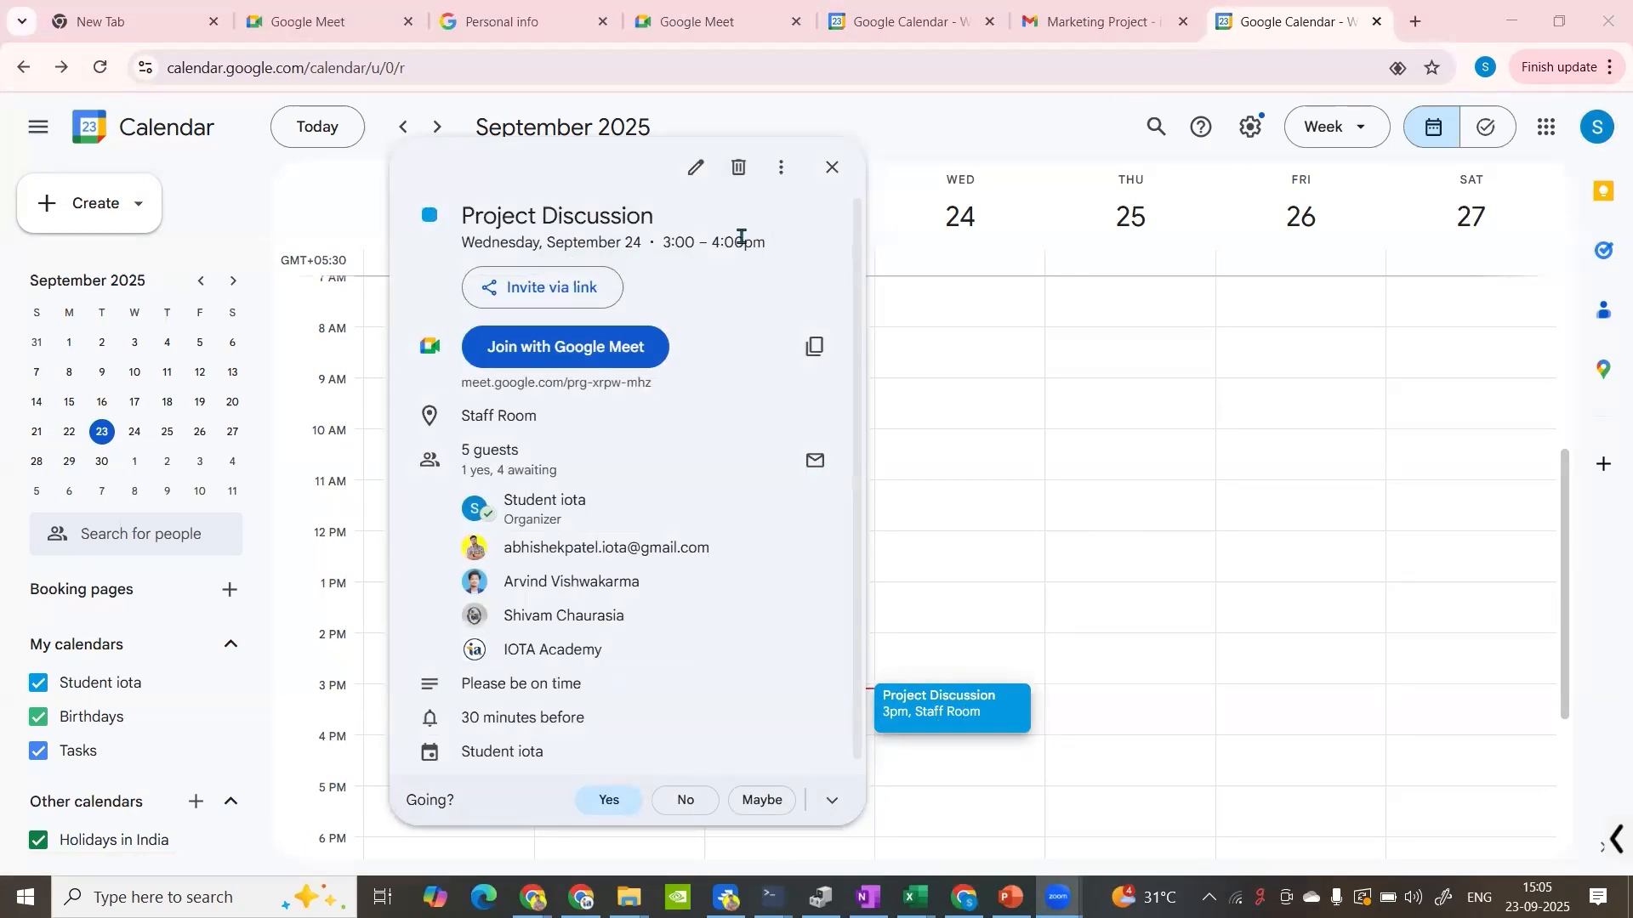
click(948, 340)
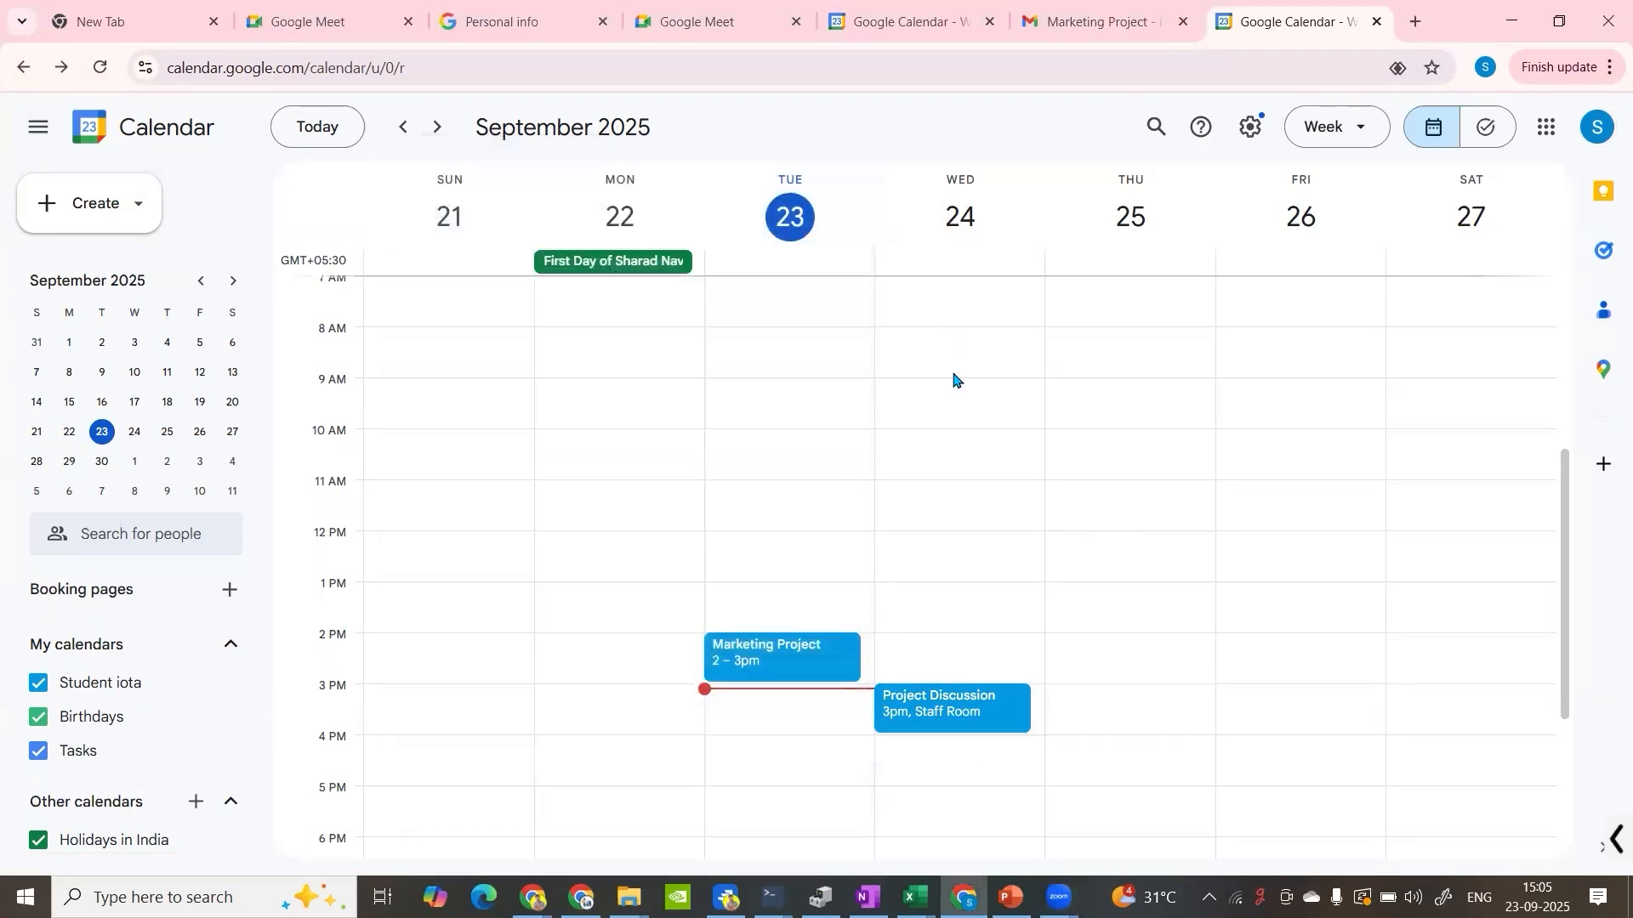
Step: Request an ownership transfer of the Project Discussion event to the marketing guest's e-mail address with the default message, and recheck the event's details
click(932, 721)
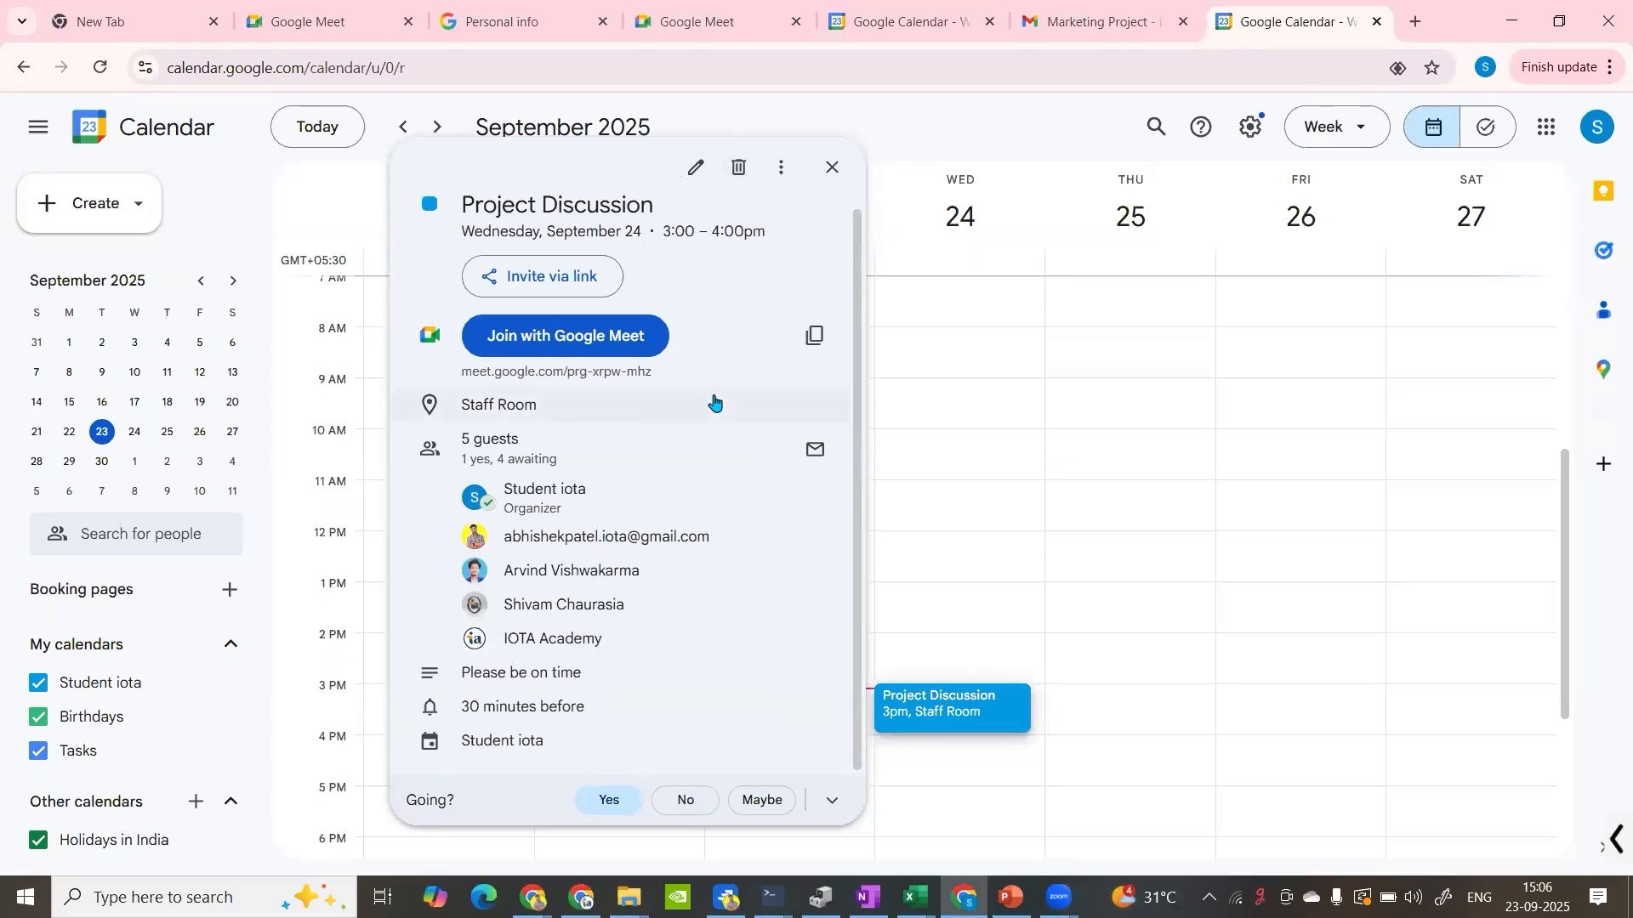
click(778, 169)
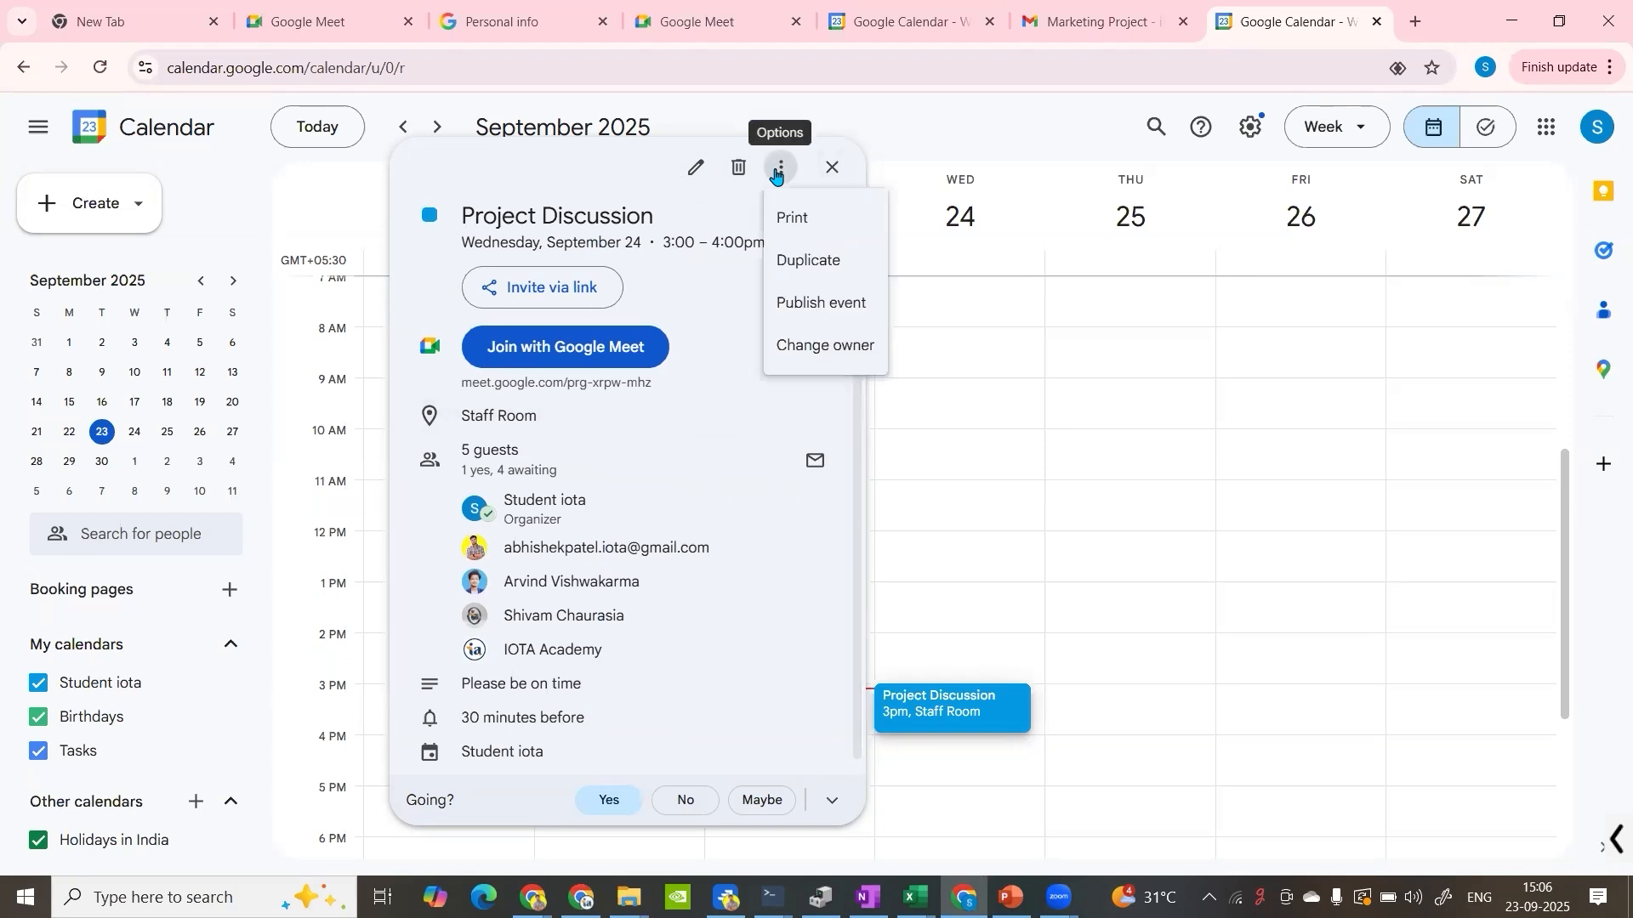
click(834, 348)
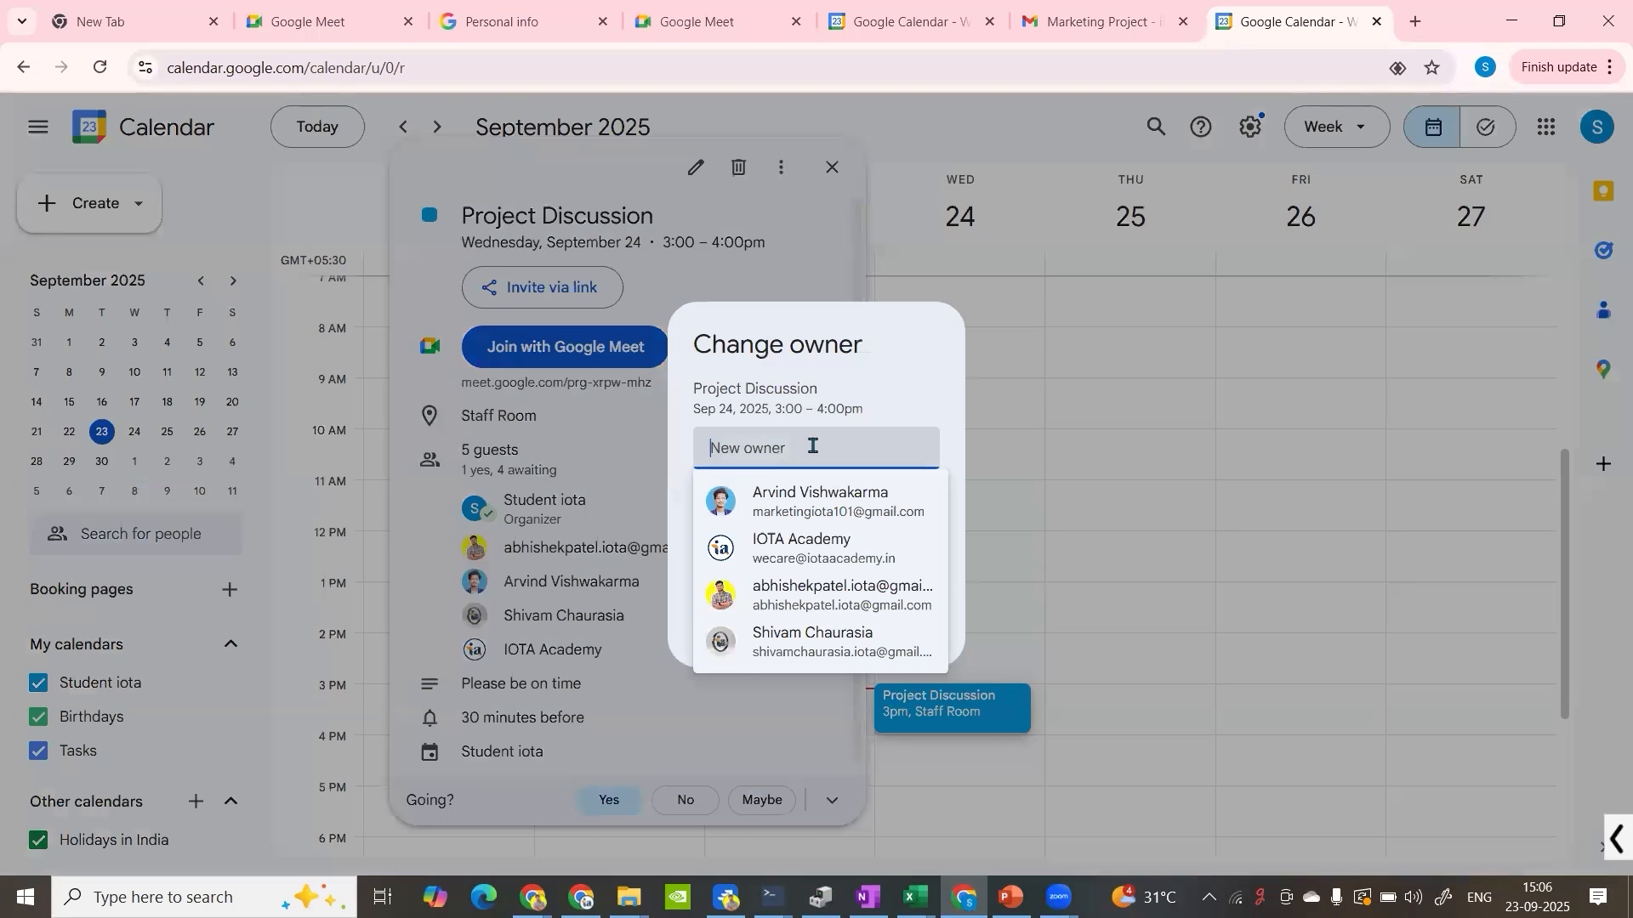
click(873, 360)
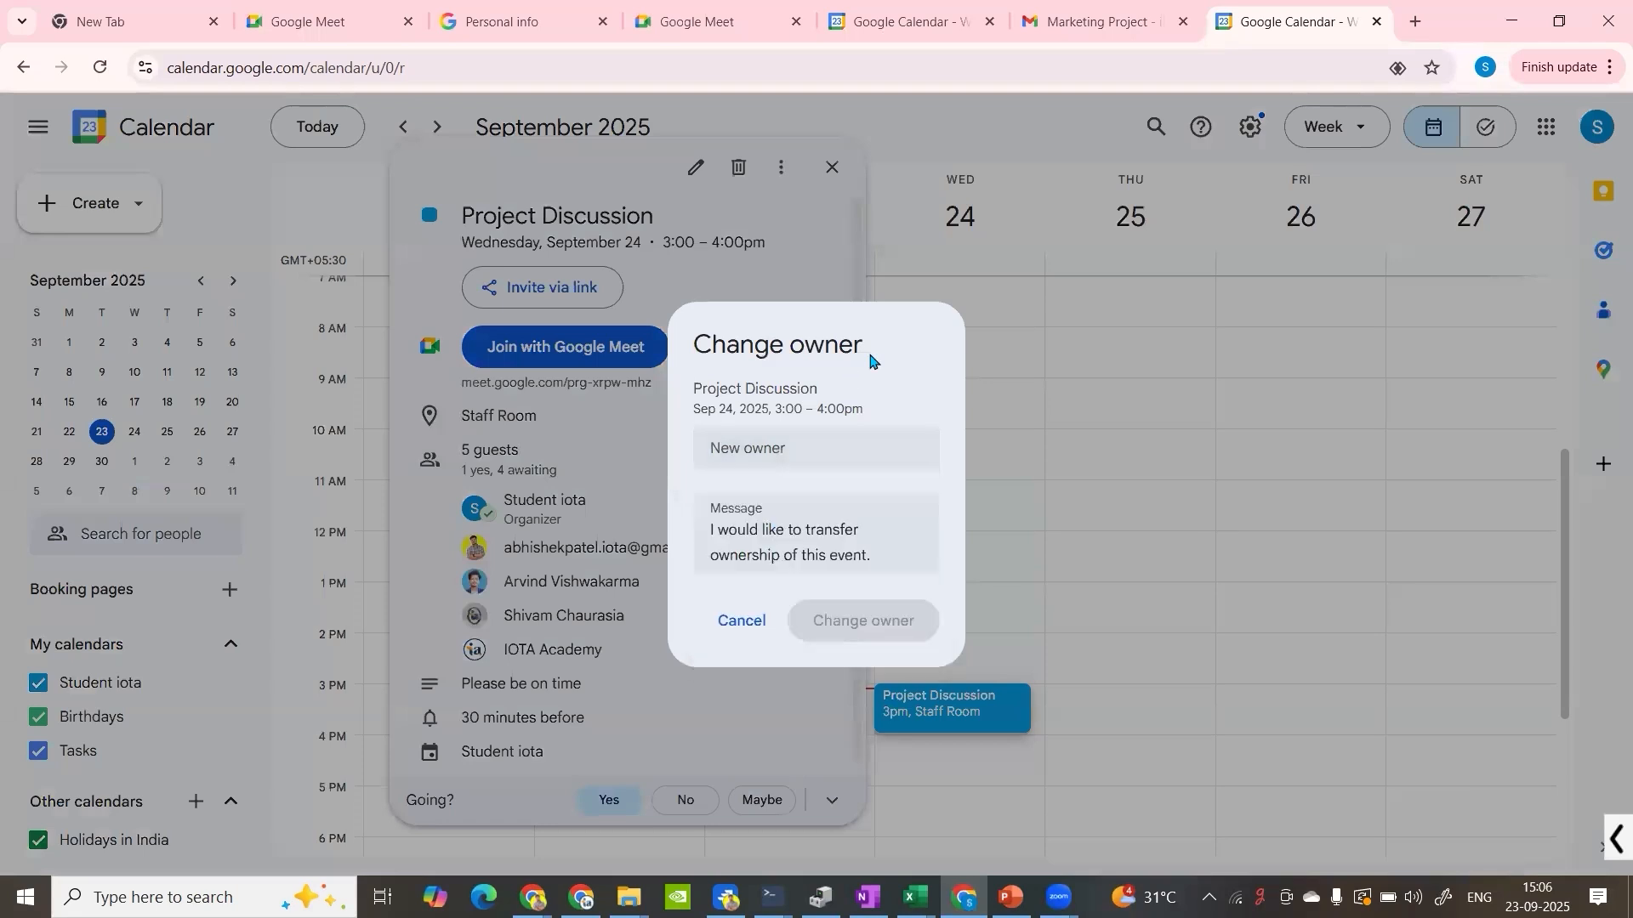
click(810, 437)
key(ctrl+v)
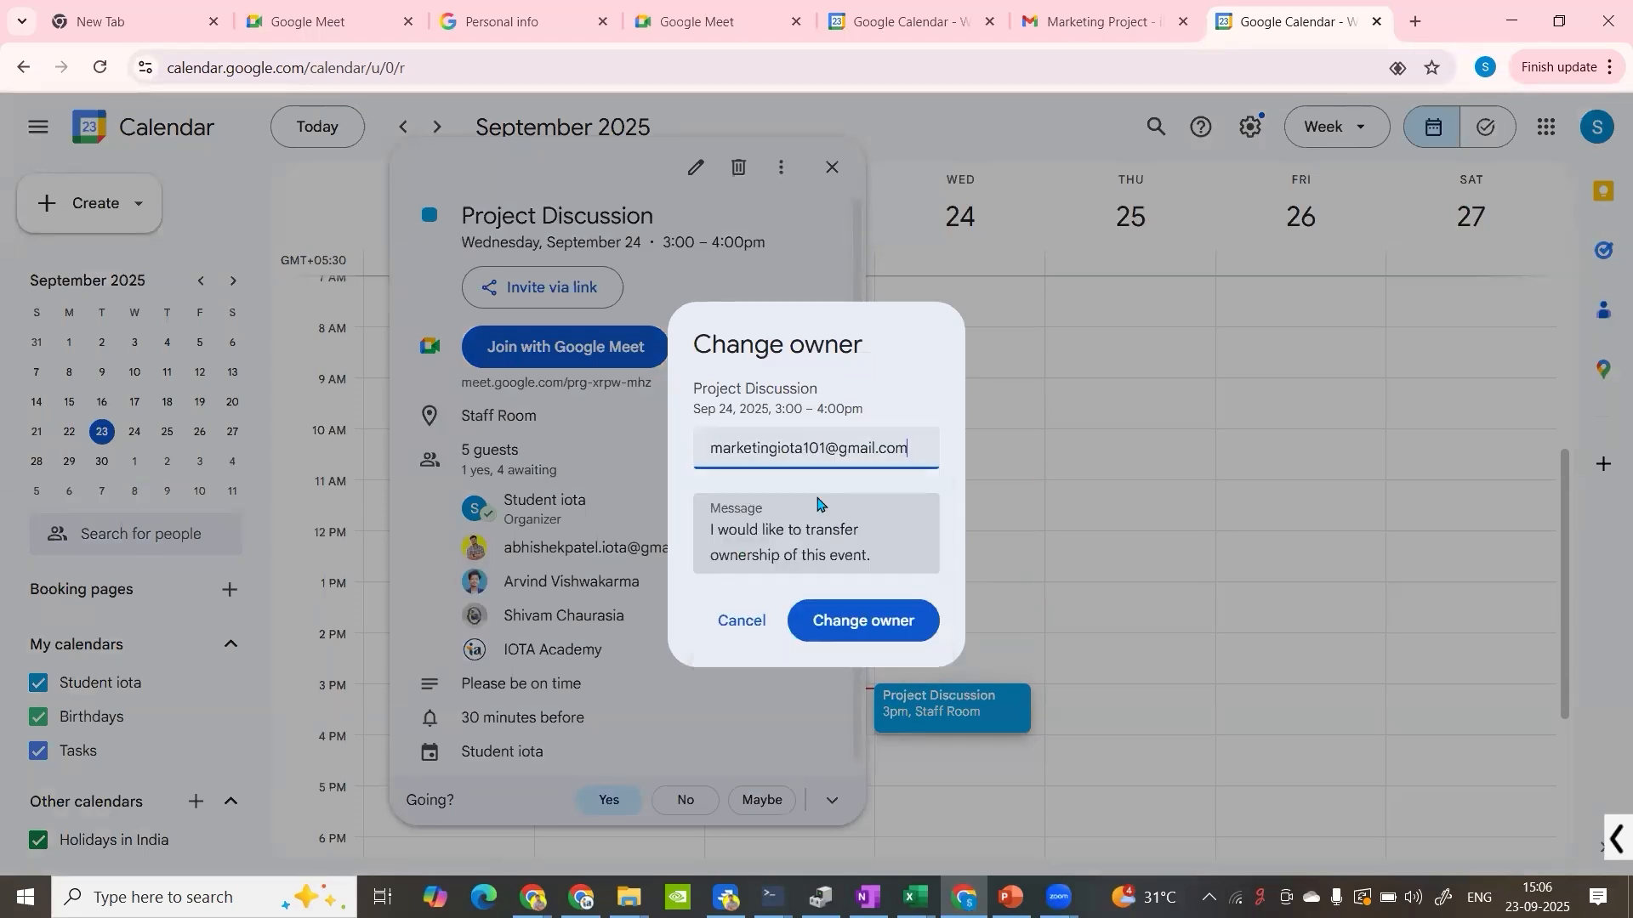
click(856, 628)
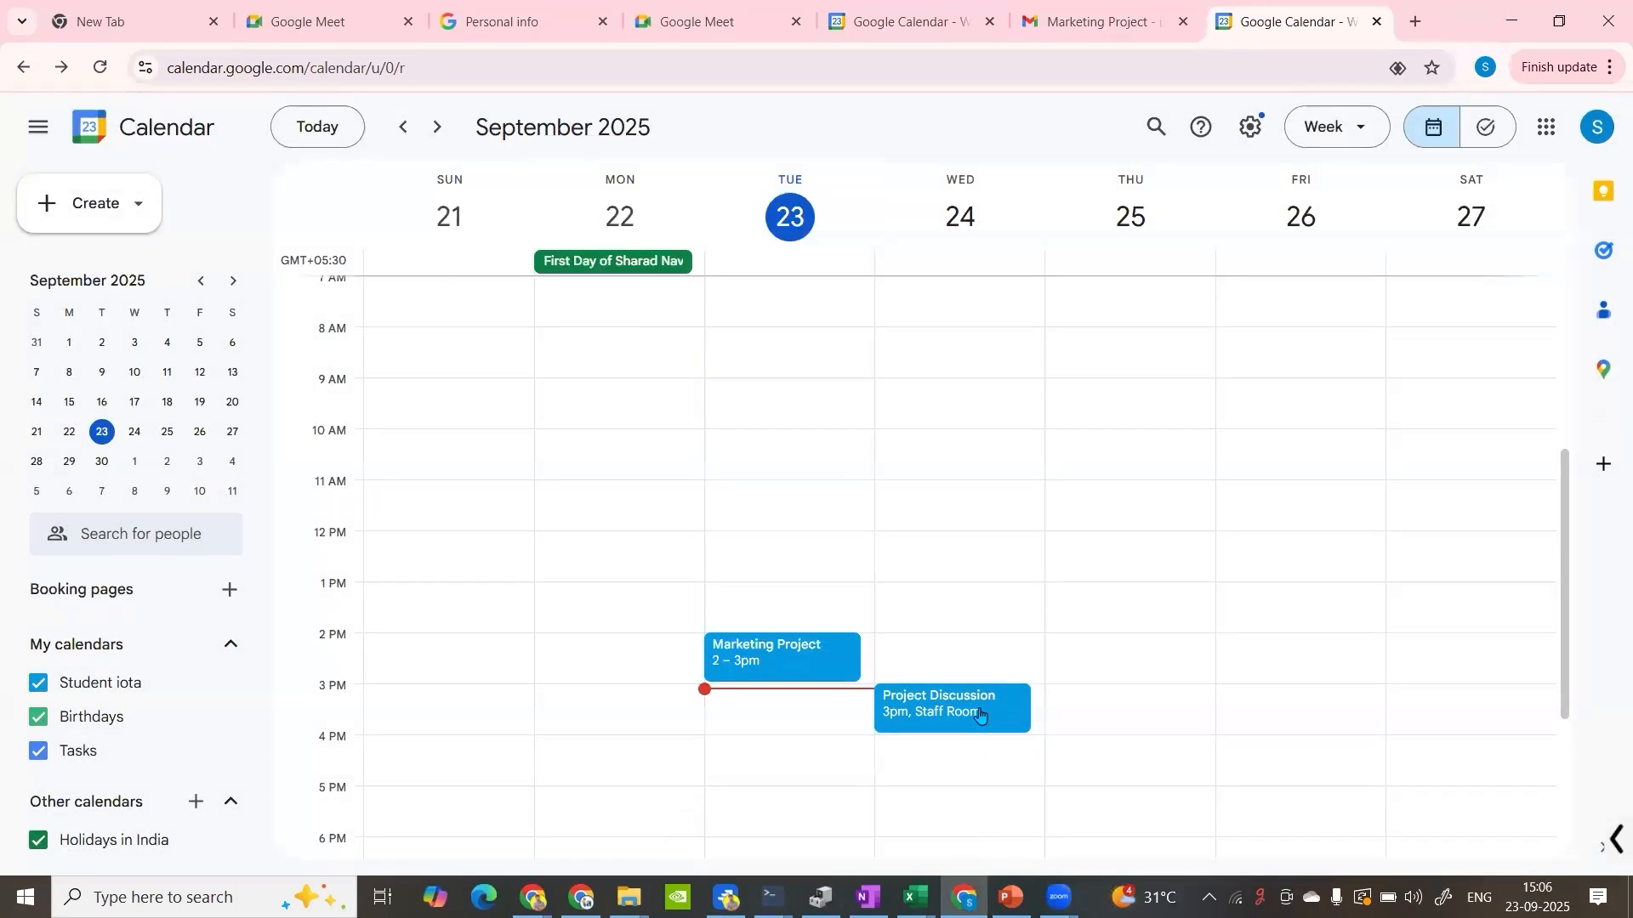
click(981, 715)
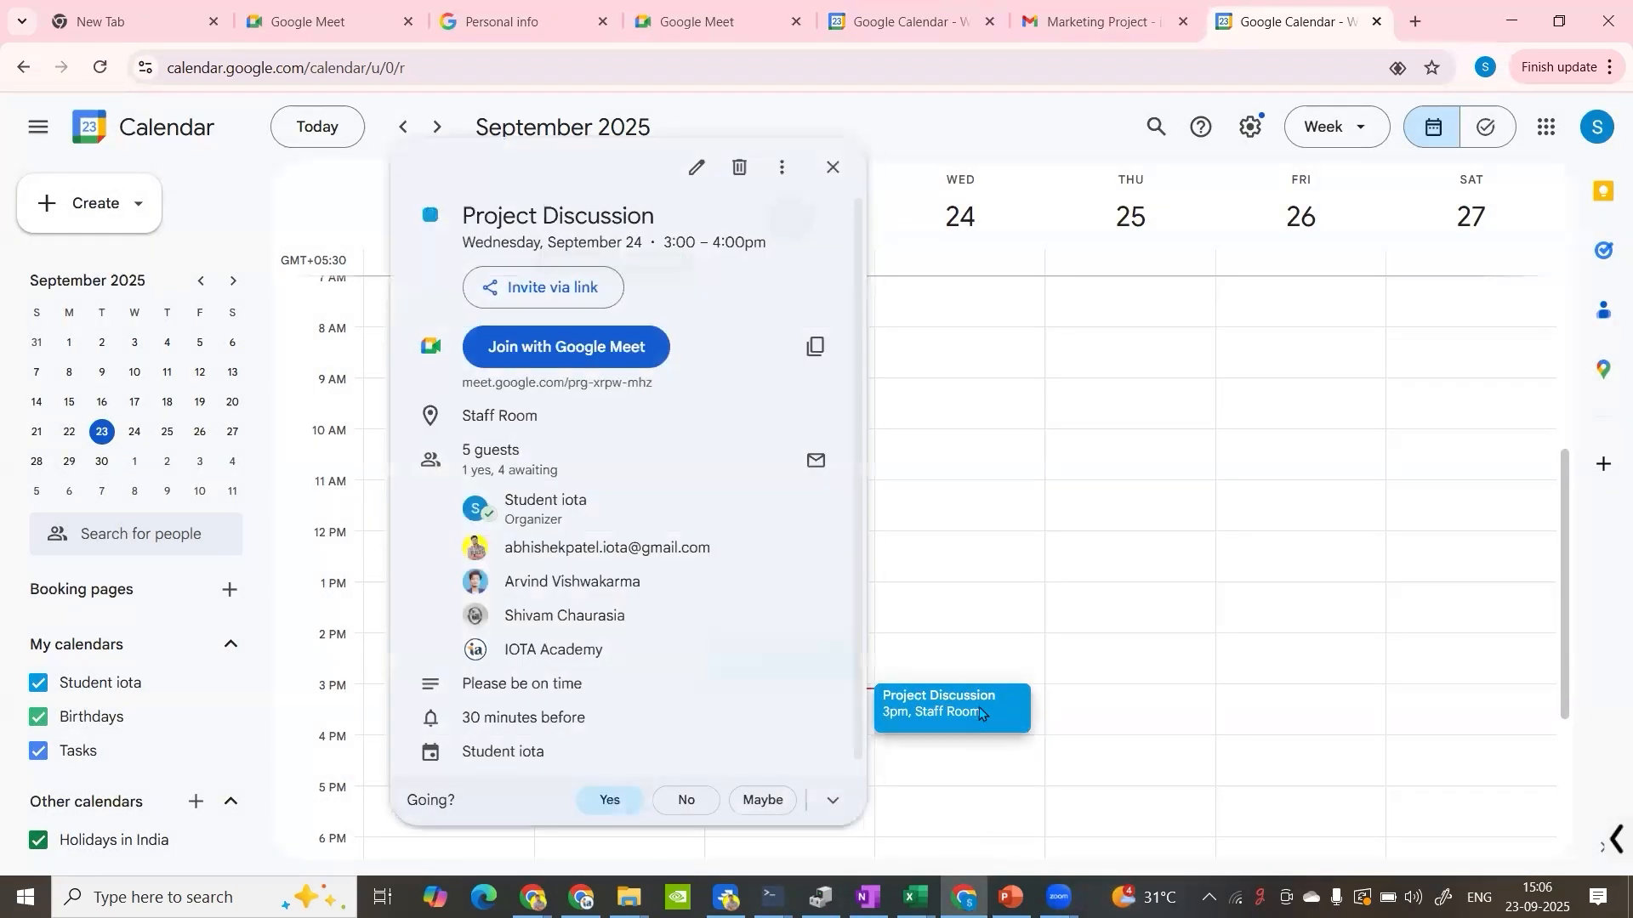
click(938, 557)
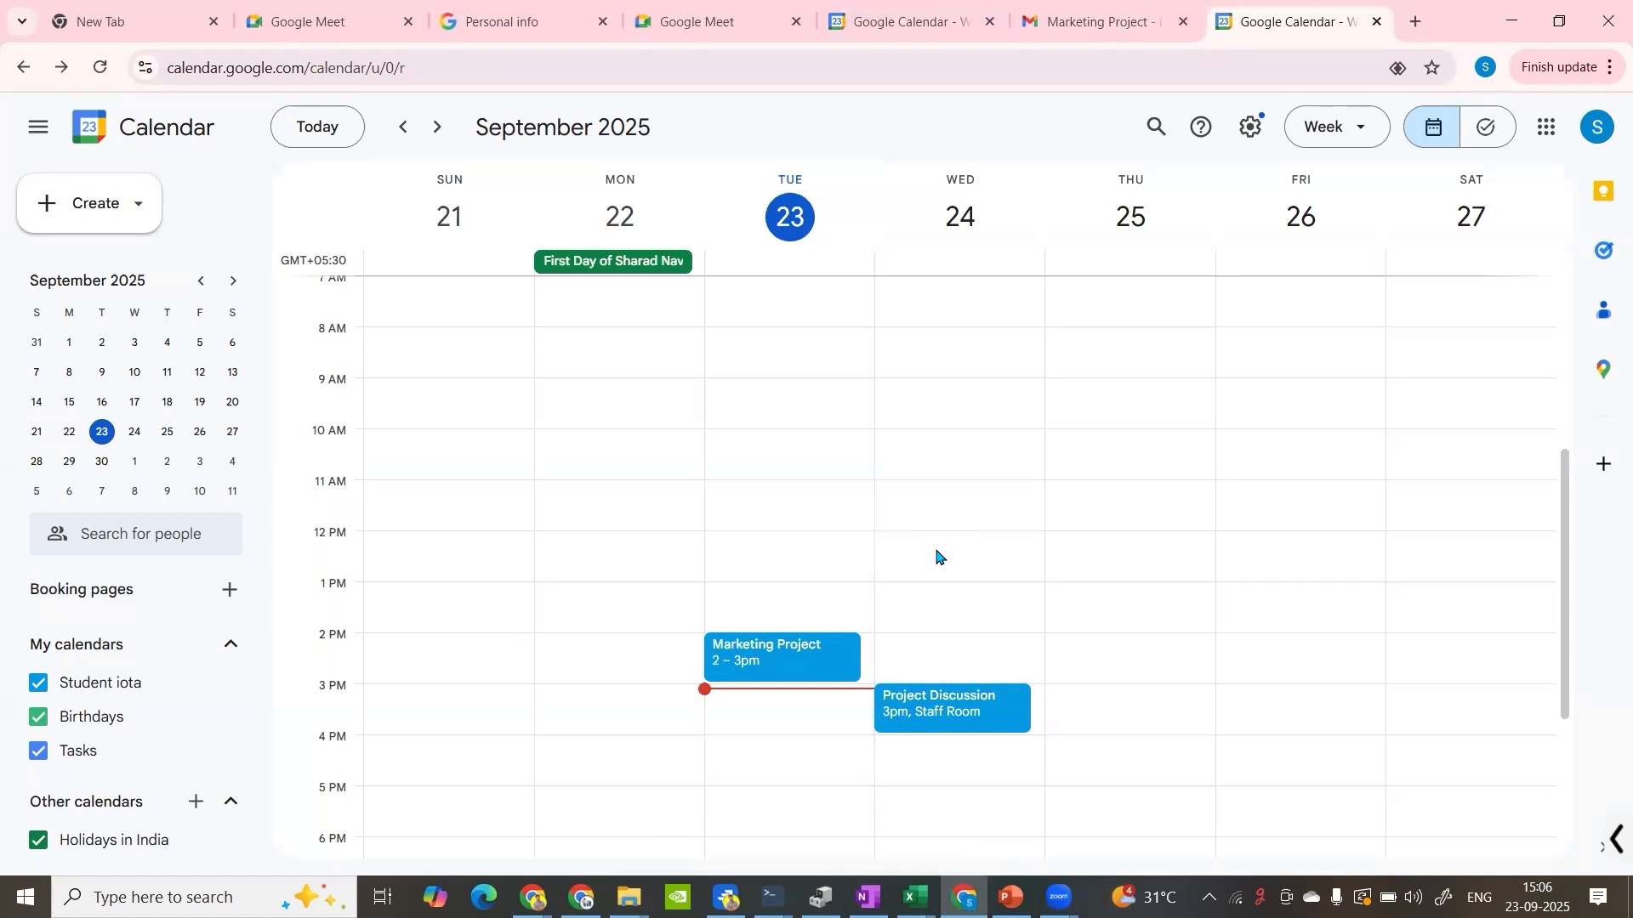